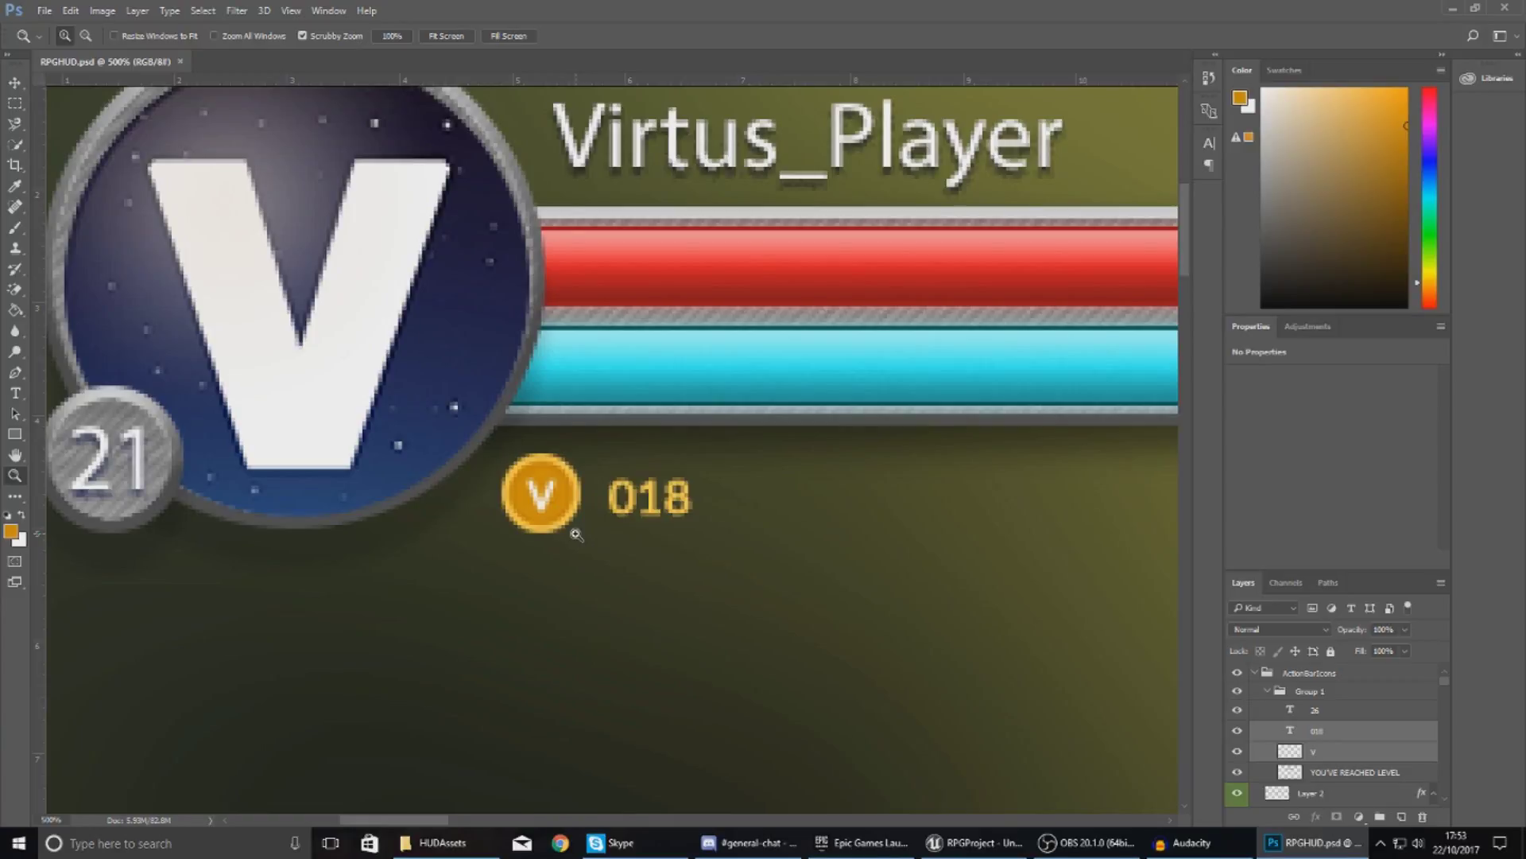
# Step: Zoom around the HUD mockup to study the coin and 018 currency readout
pyautogui.click(628, 531)
pyautogui.rightClick(628, 531)
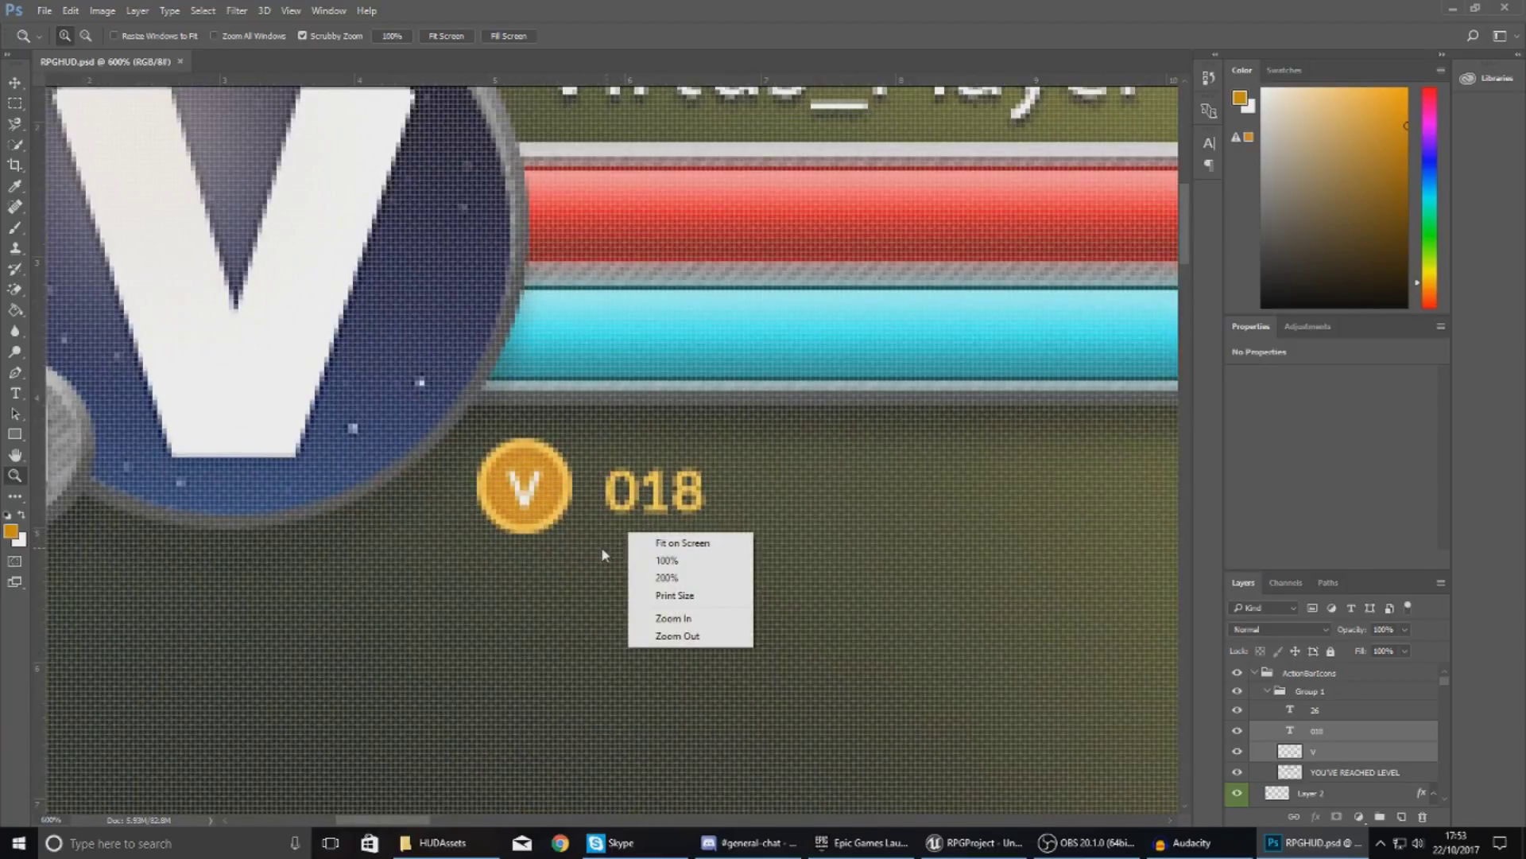
pyautogui.press('Escape')
pyautogui.moveTo(652, 559); pyautogui.dragTo(625, 552)
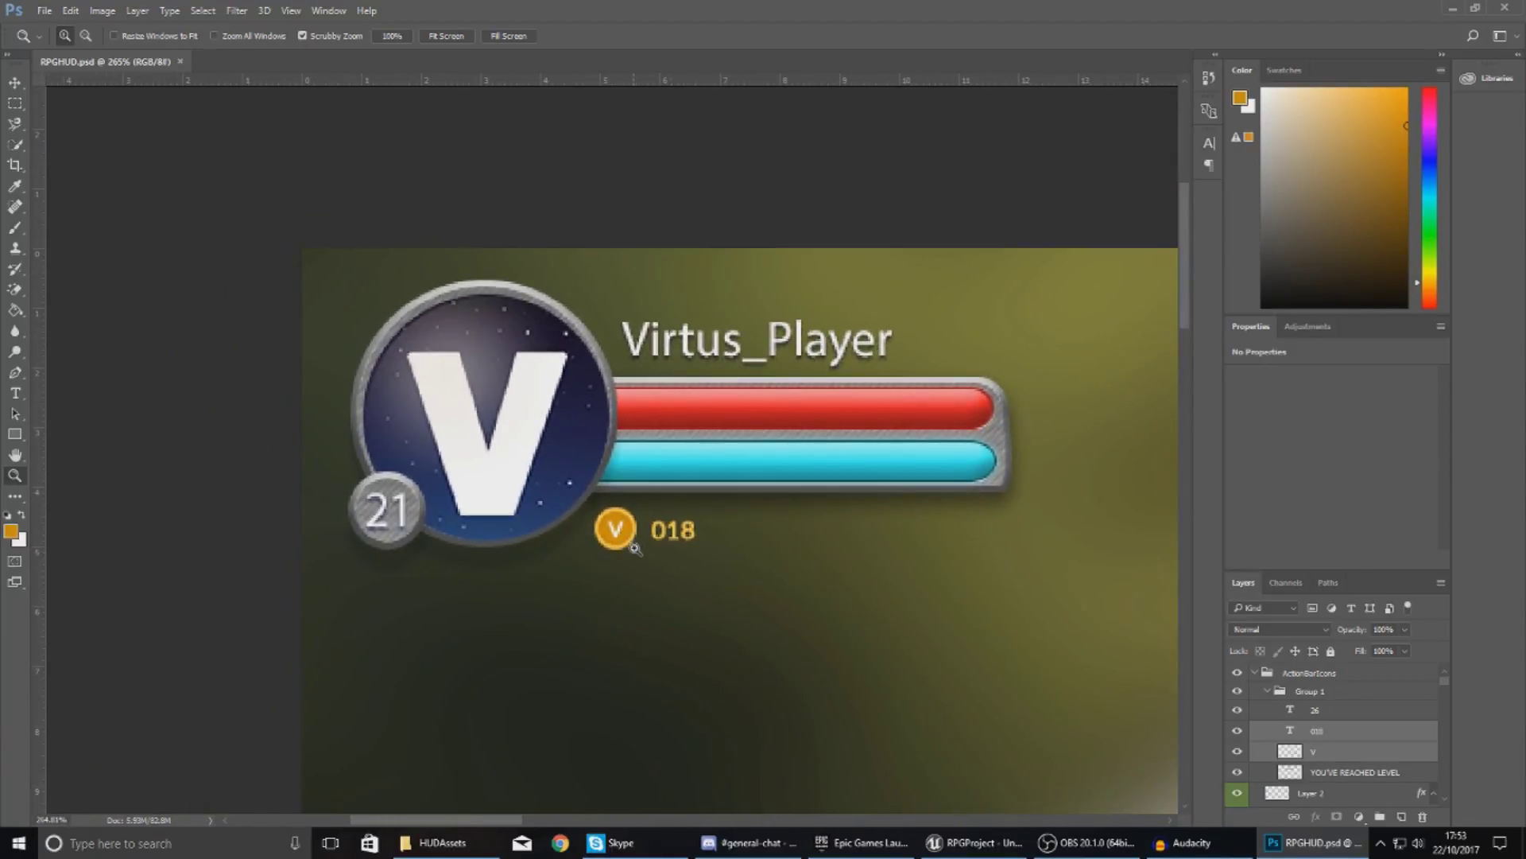
pyautogui.click(671, 528)
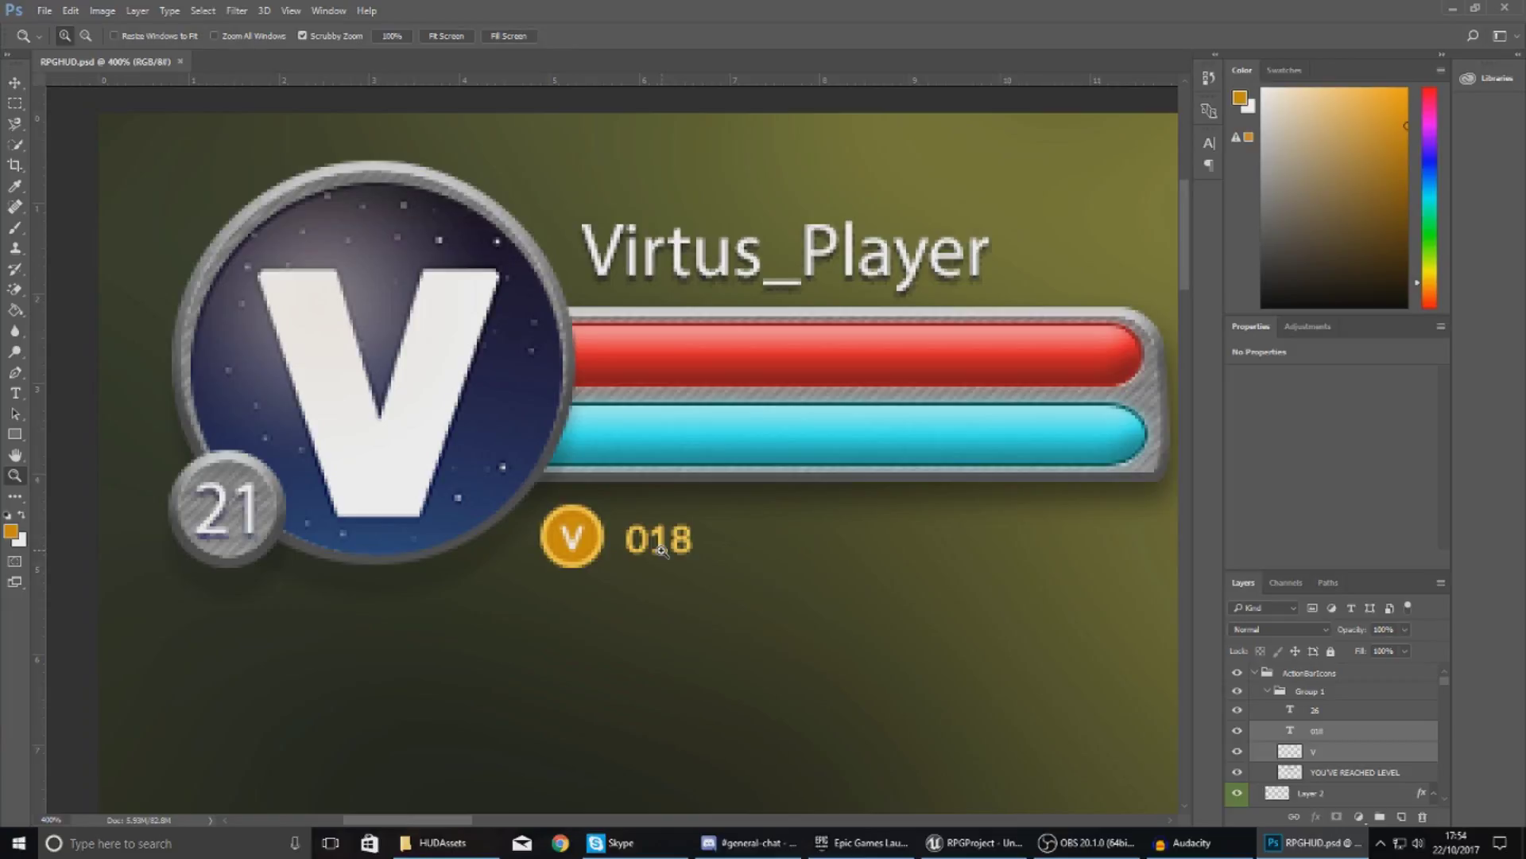
pyautogui.rightClick(636, 548)
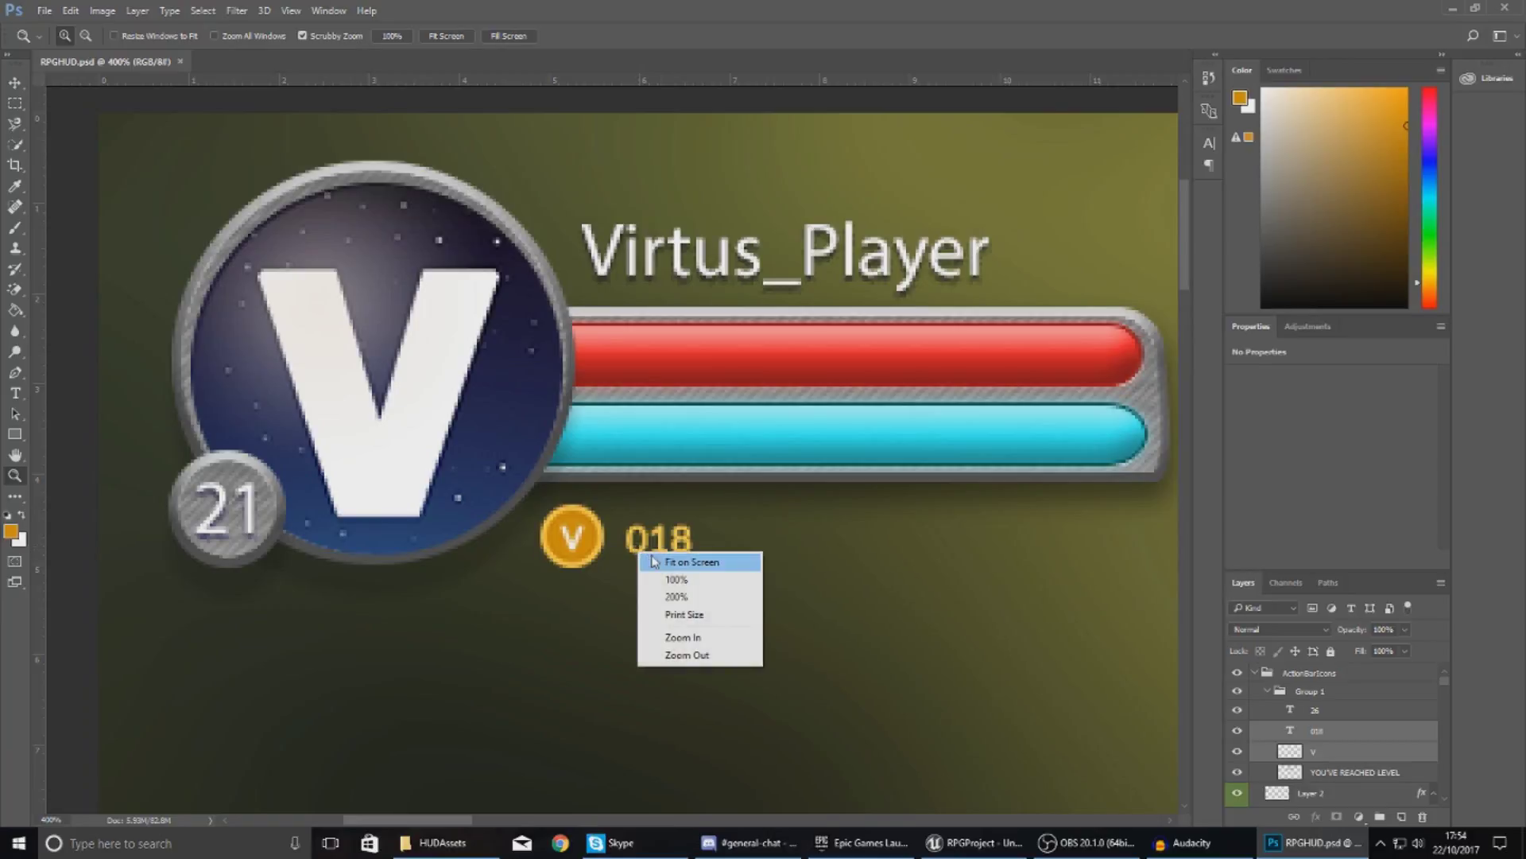
pyautogui.click(716, 556)
pyautogui.moveTo(89, 151); pyautogui.dragTo(89, 151)
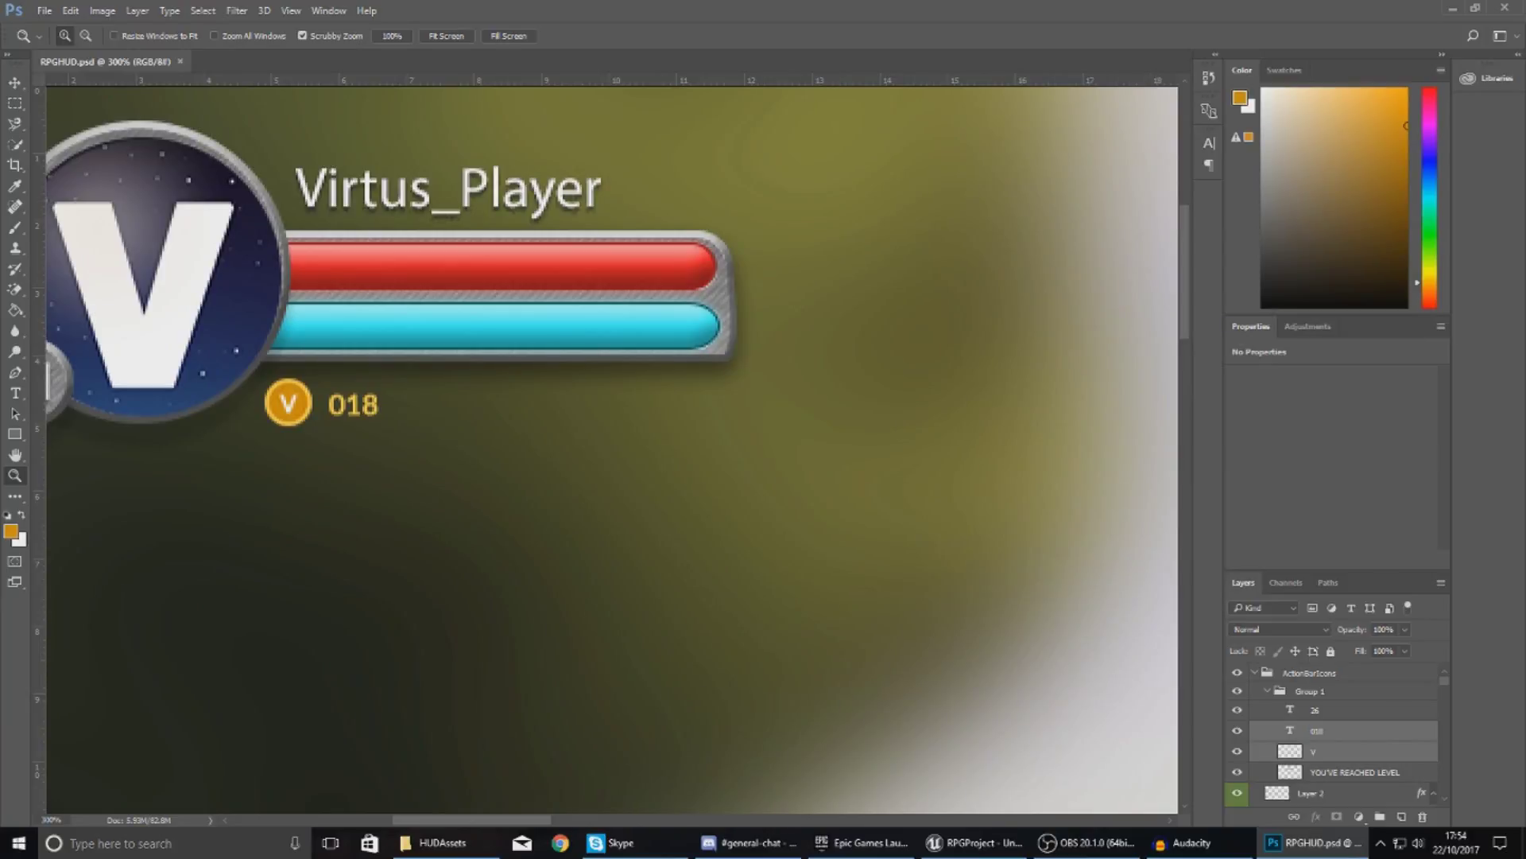
# Step: Select the Coins image in the HUDAssets folder and drag it toward the RPGProject editor
pyautogui.click(443, 843)
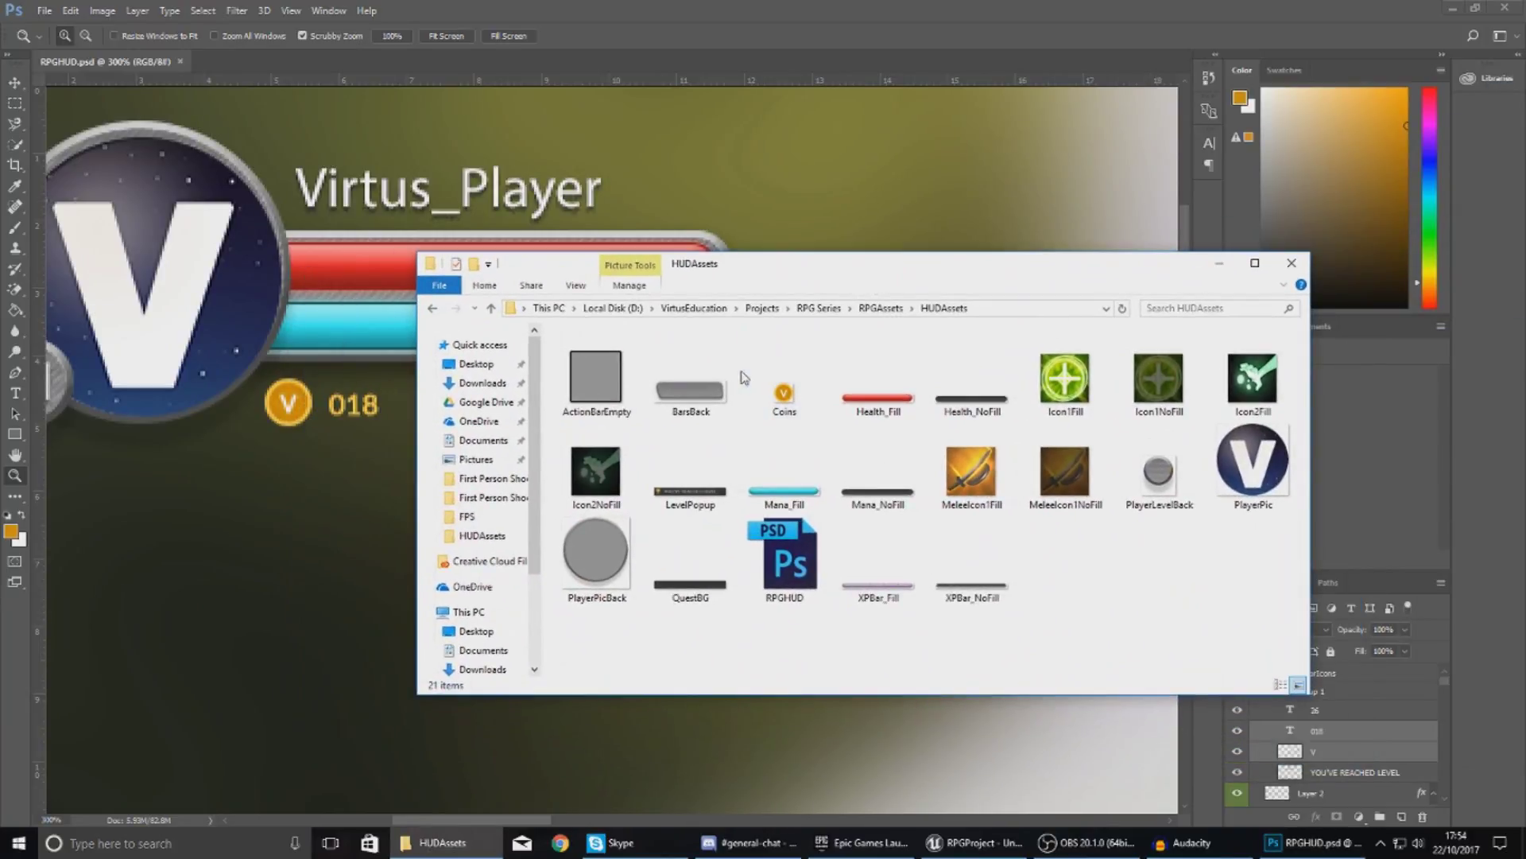
pyautogui.click(798, 377)
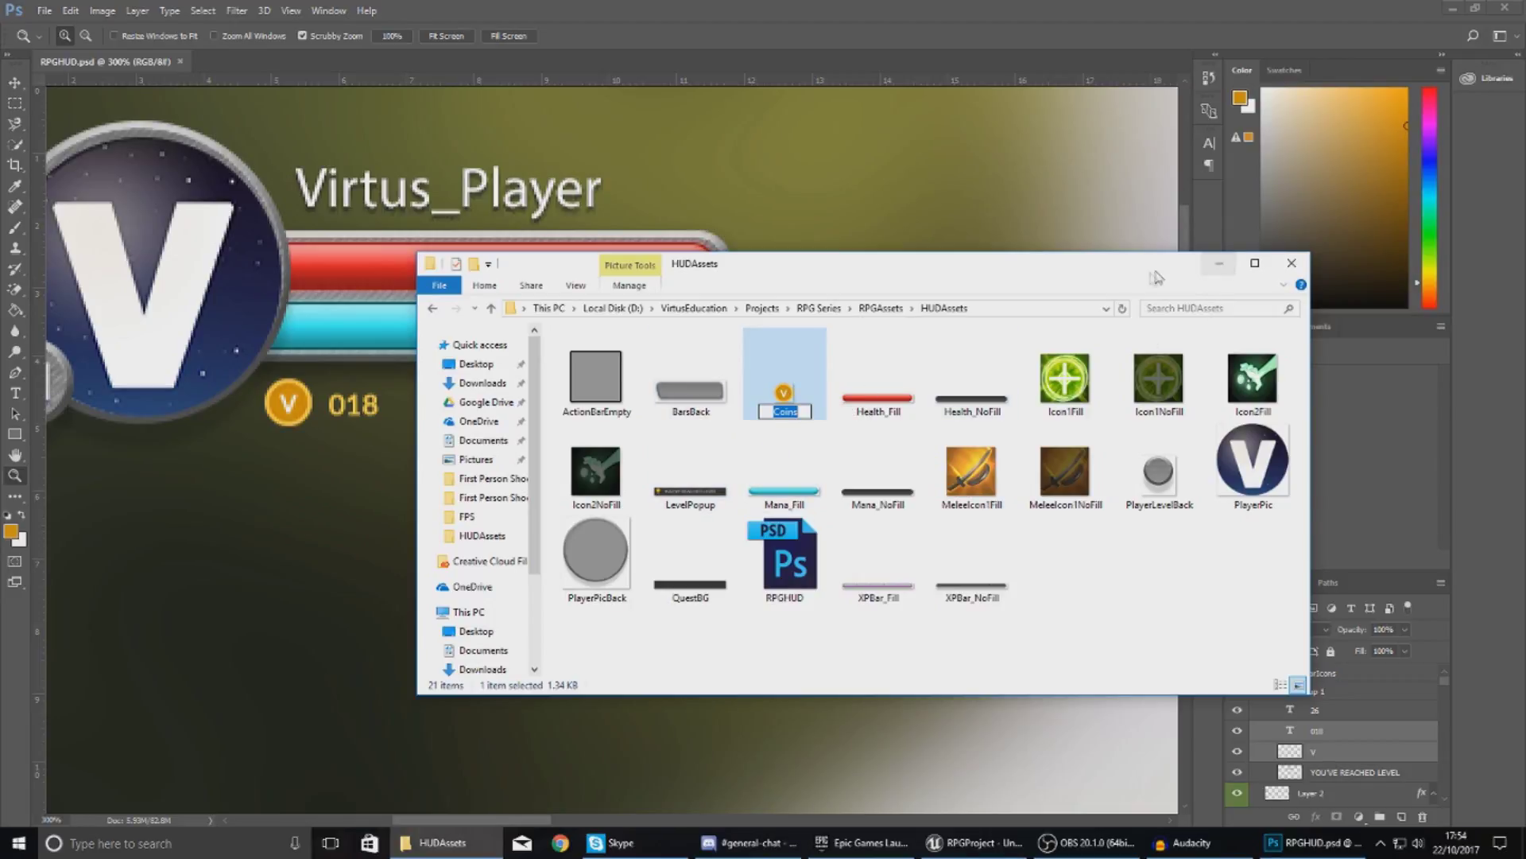
pyautogui.moveTo(791, 395); pyautogui.dragTo(610, 417)
# Step: Stop play, import Coins into ThirdPersonBP/Blueprints/HUDAssets, and return to the Blueprints folder
pyautogui.press('Escape')
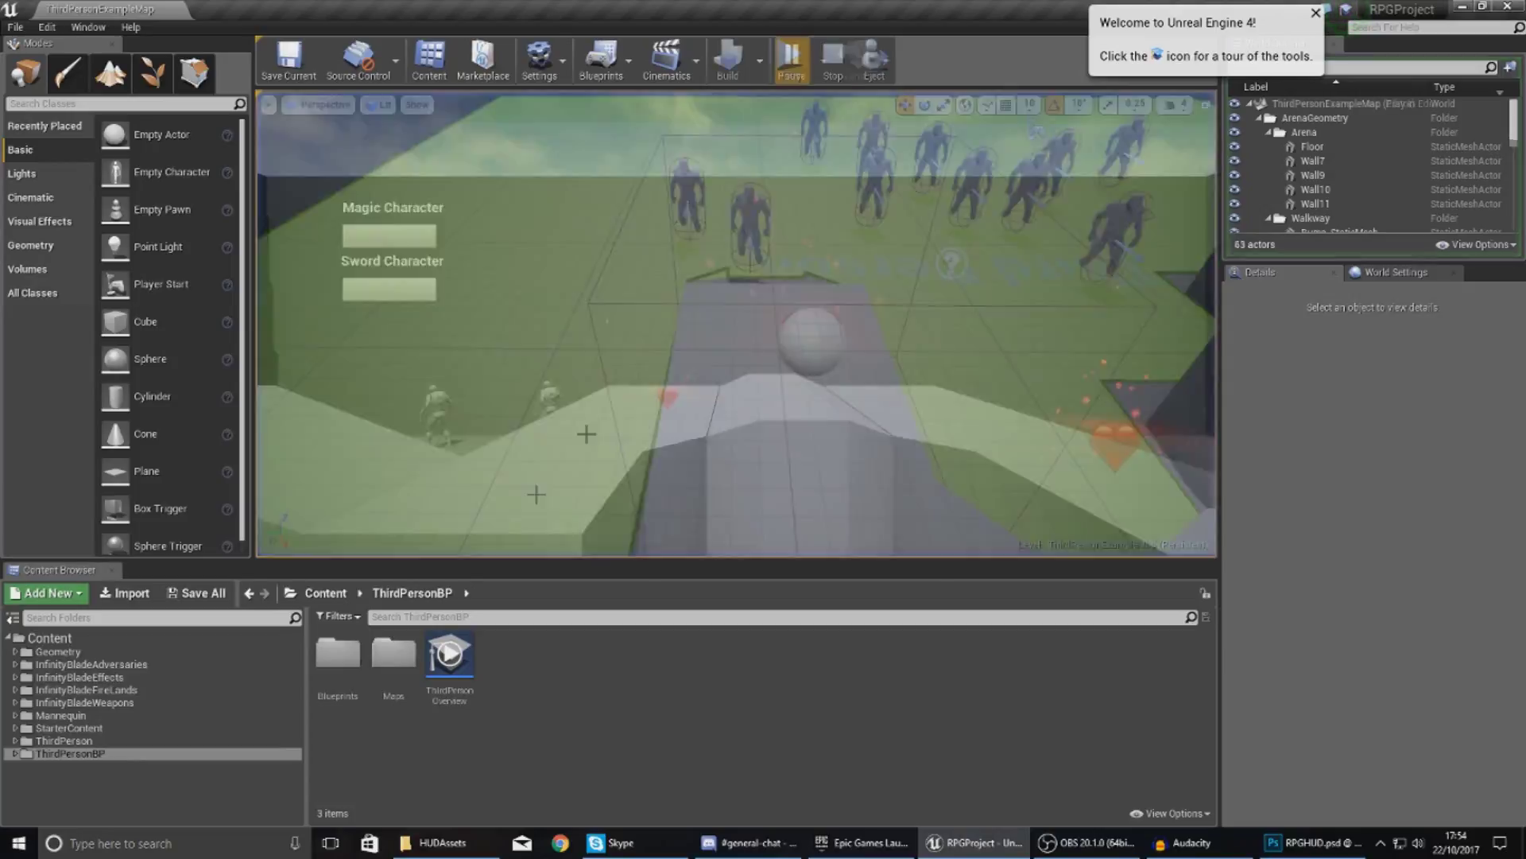
pyautogui.doubleClick(340, 668)
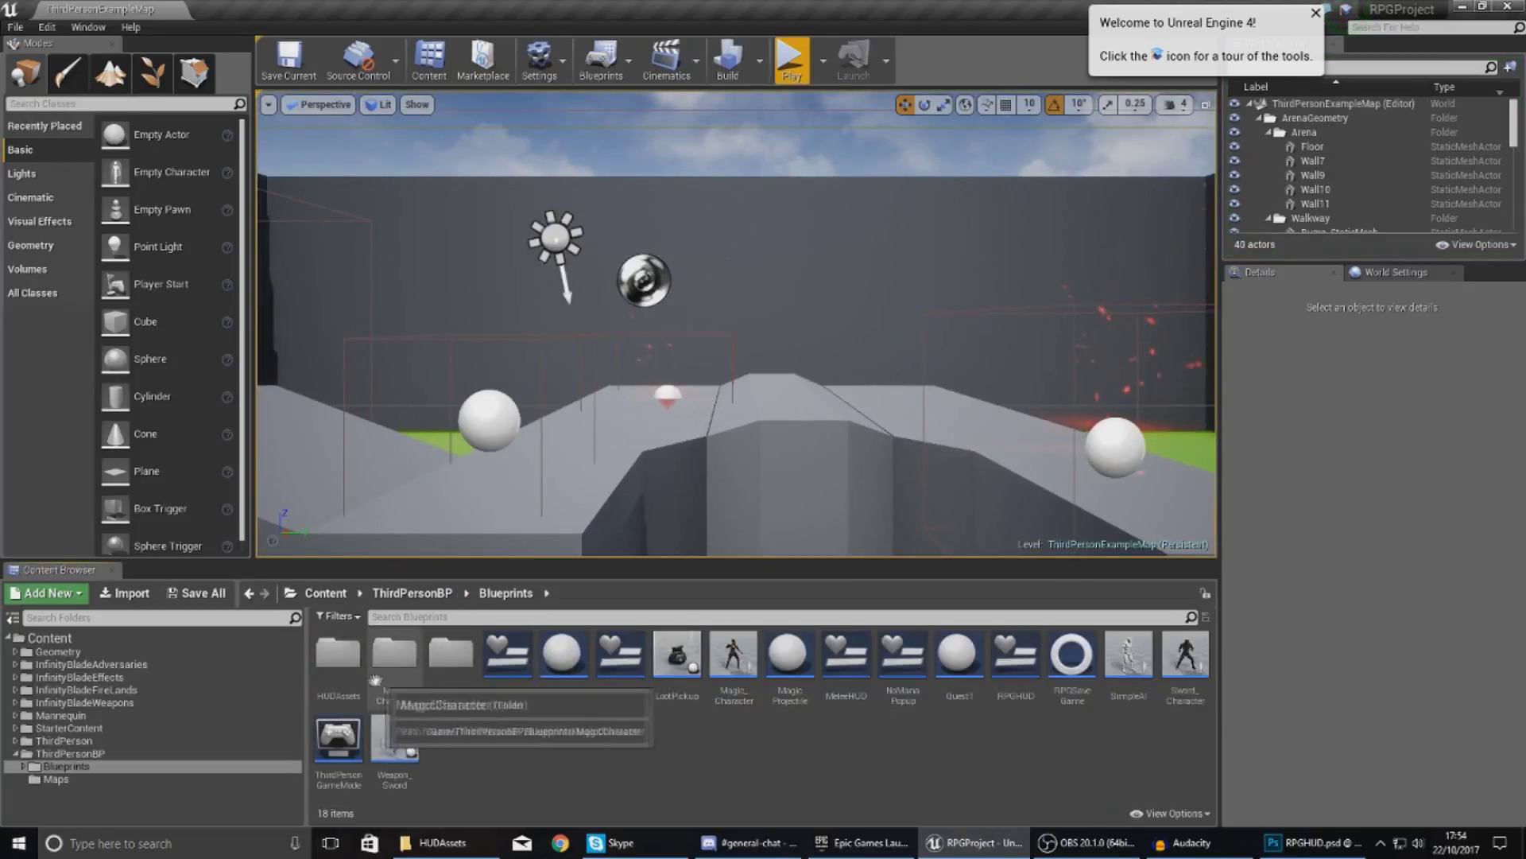
pyautogui.doubleClick(339, 668)
pyautogui.click(443, 843)
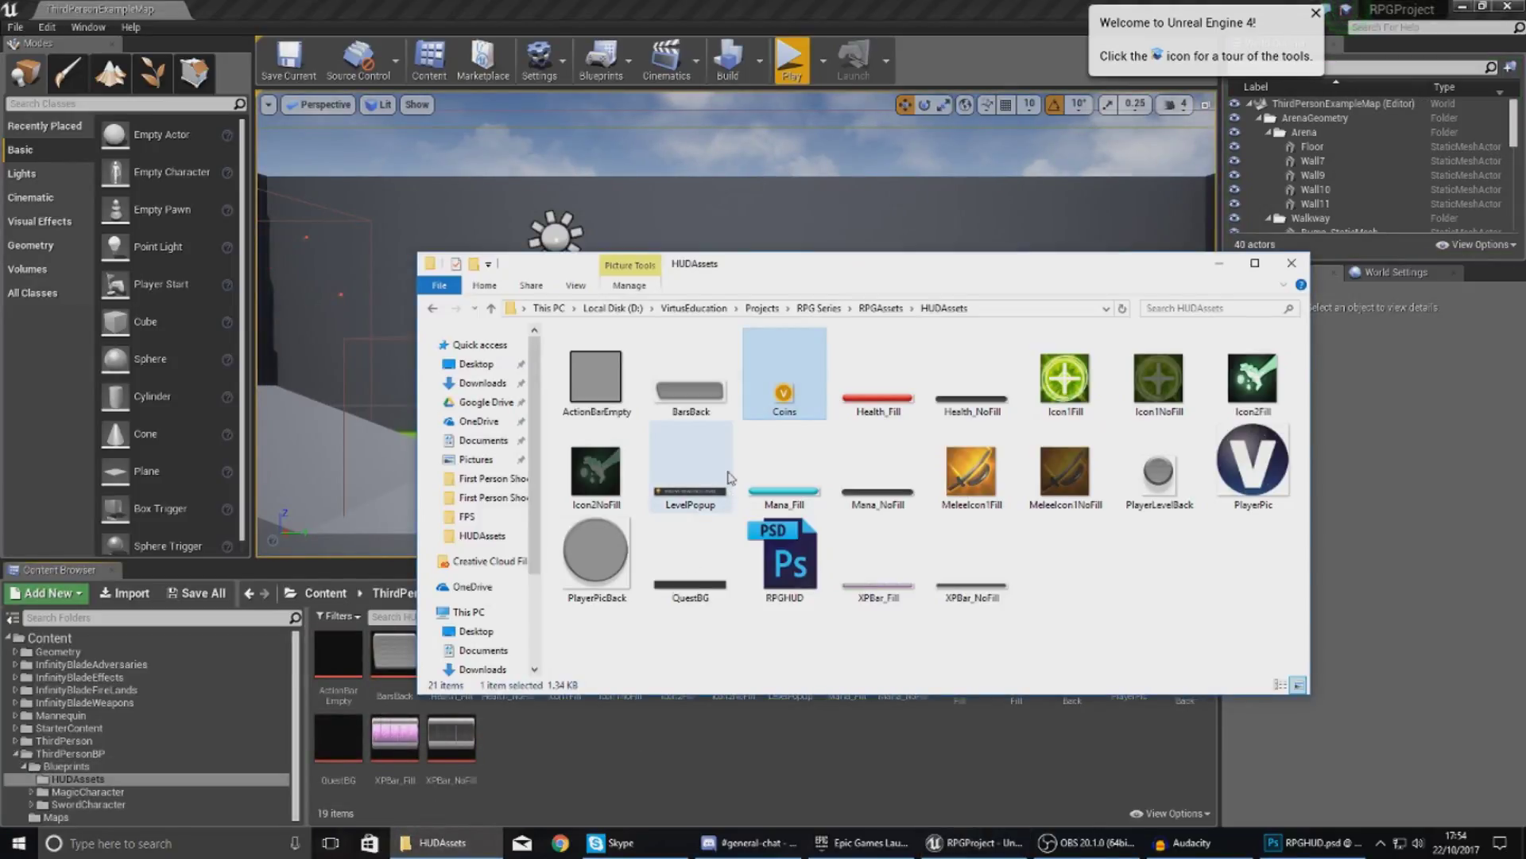
pyautogui.click(518, 758)
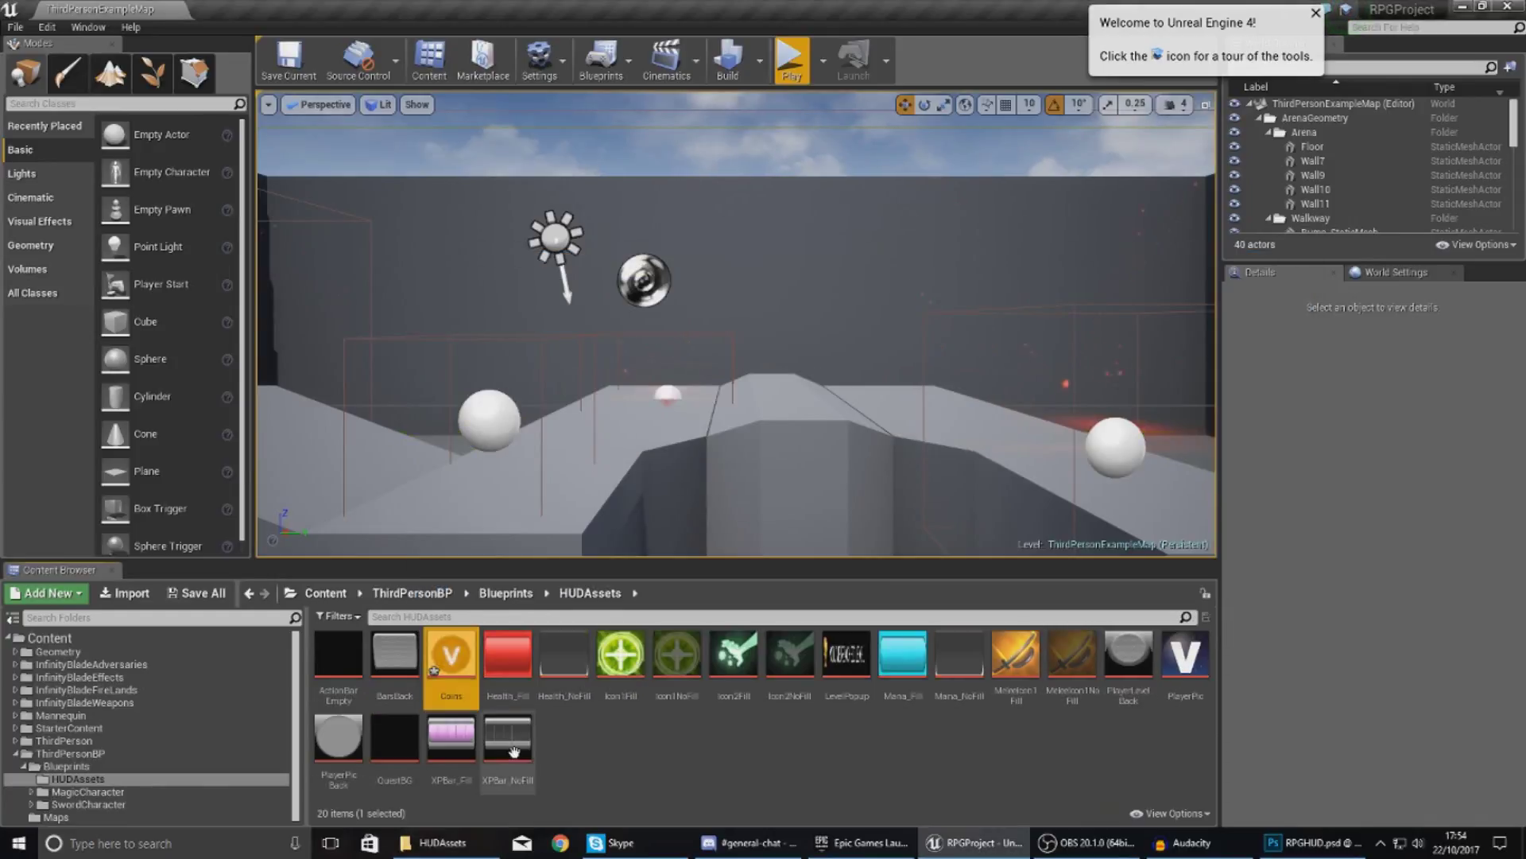
pyautogui.click(175, 751)
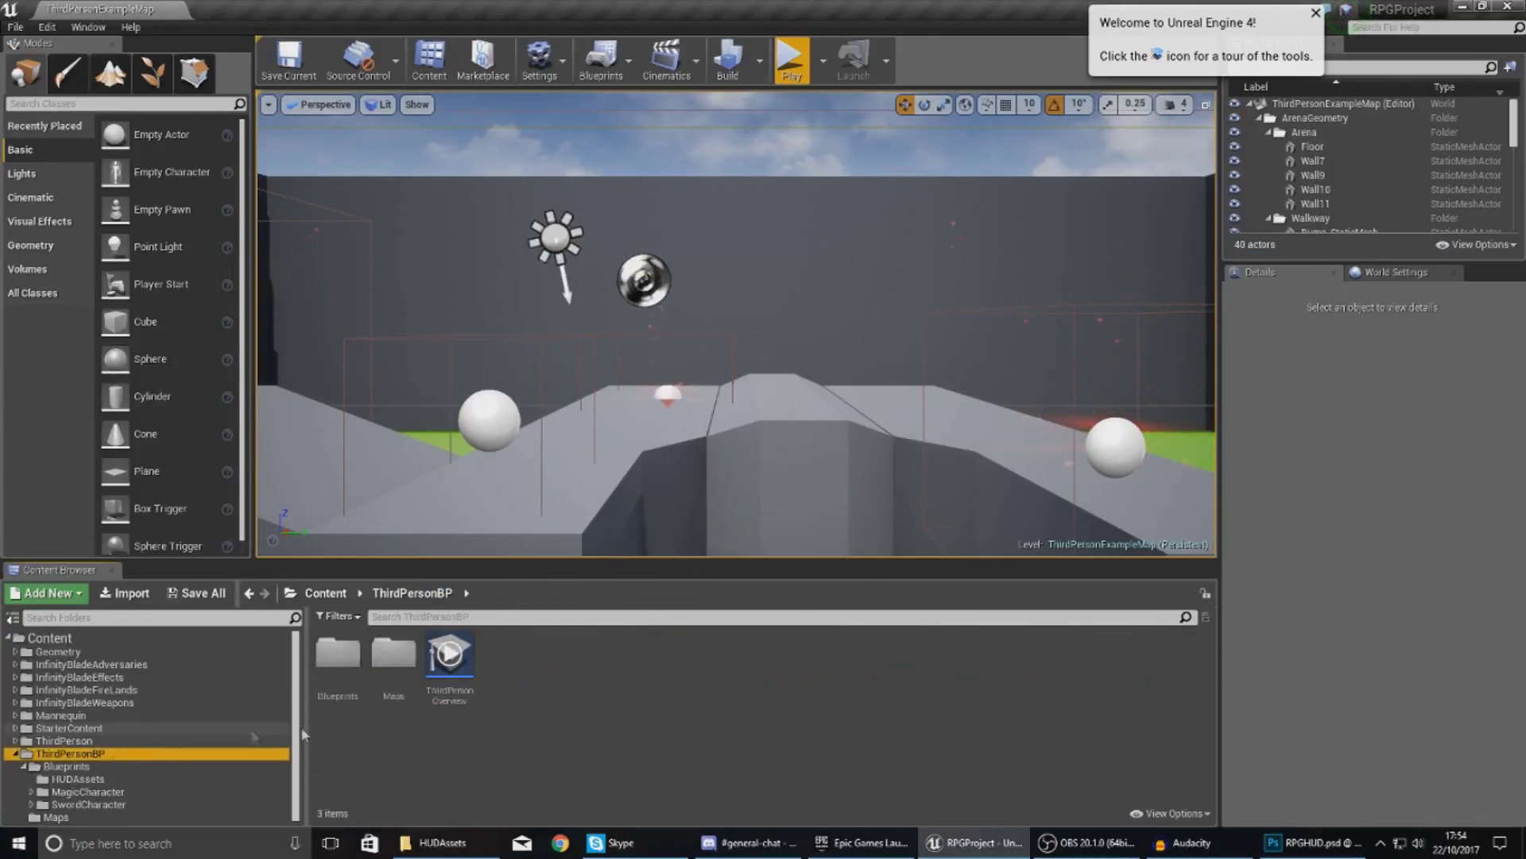
pyautogui.doubleClick(334, 676)
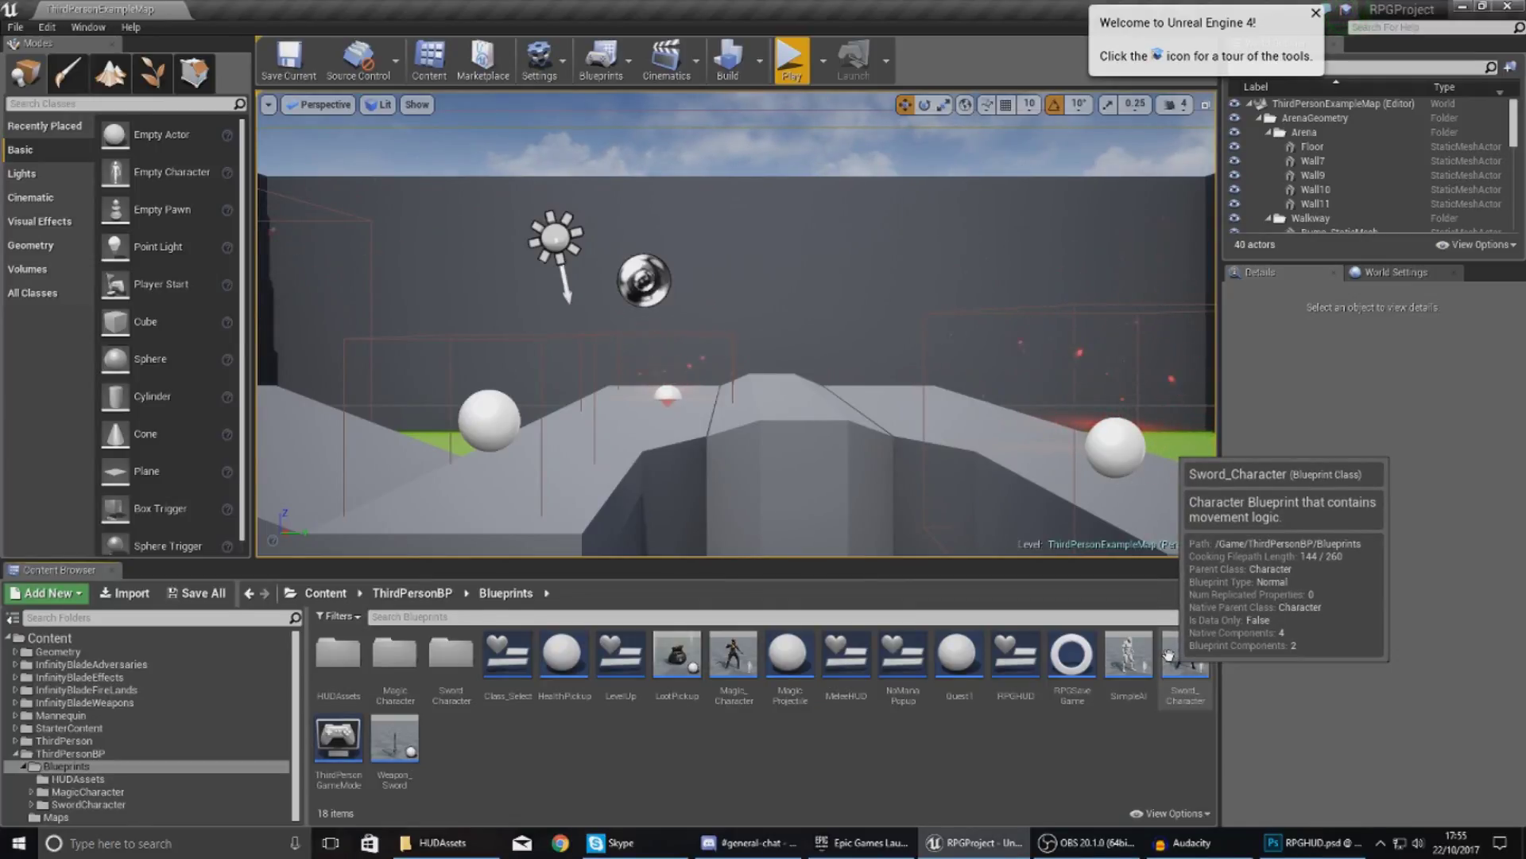
# Step: In Magic_Character, add an Integer variable named Currency (default 0) and compile
pyautogui.doubleClick(743, 675)
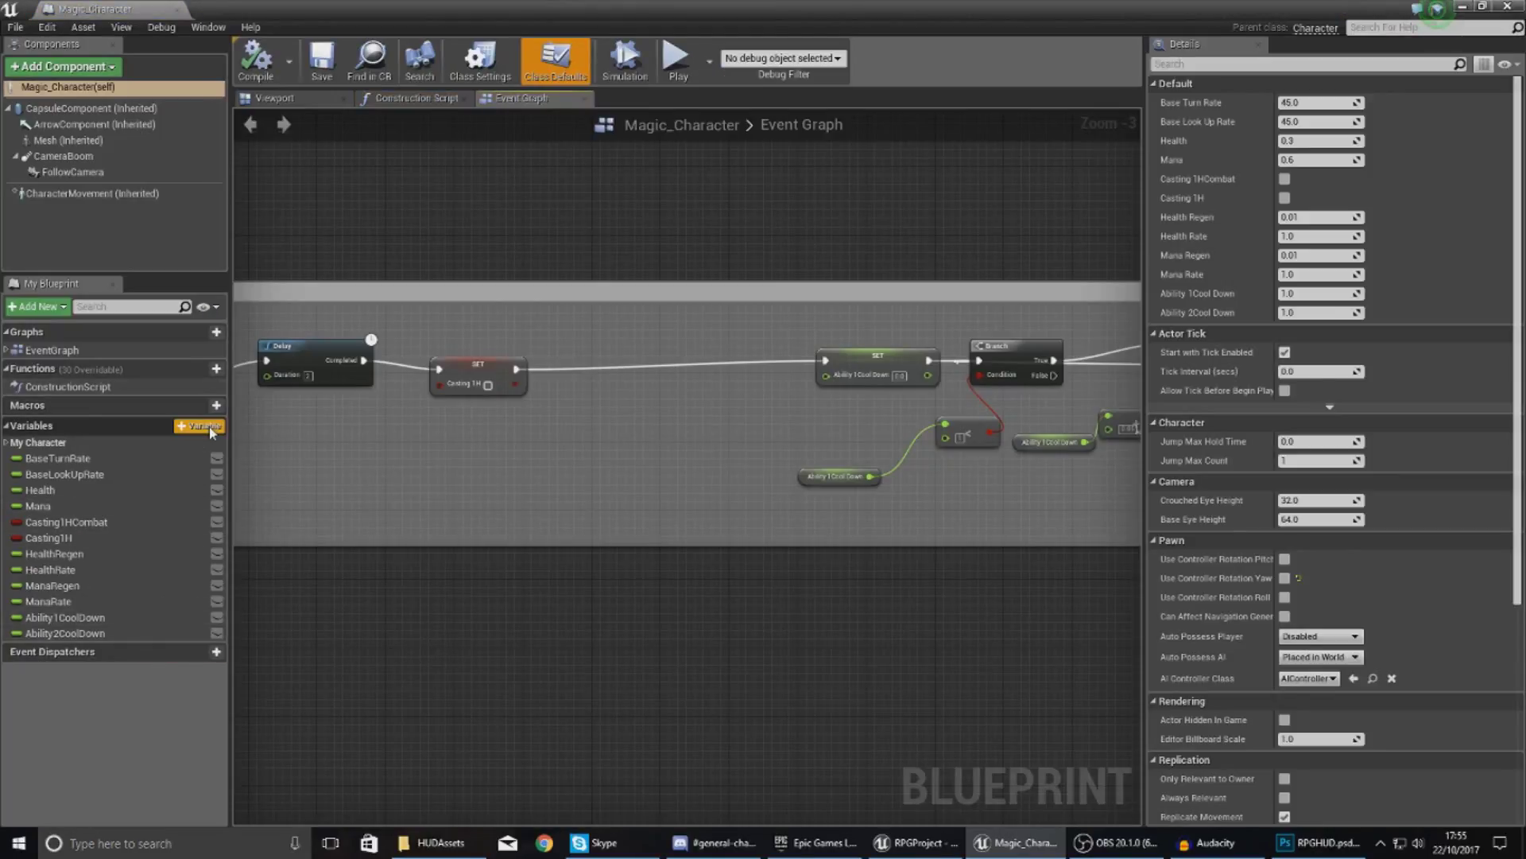
pyautogui.click(199, 427)
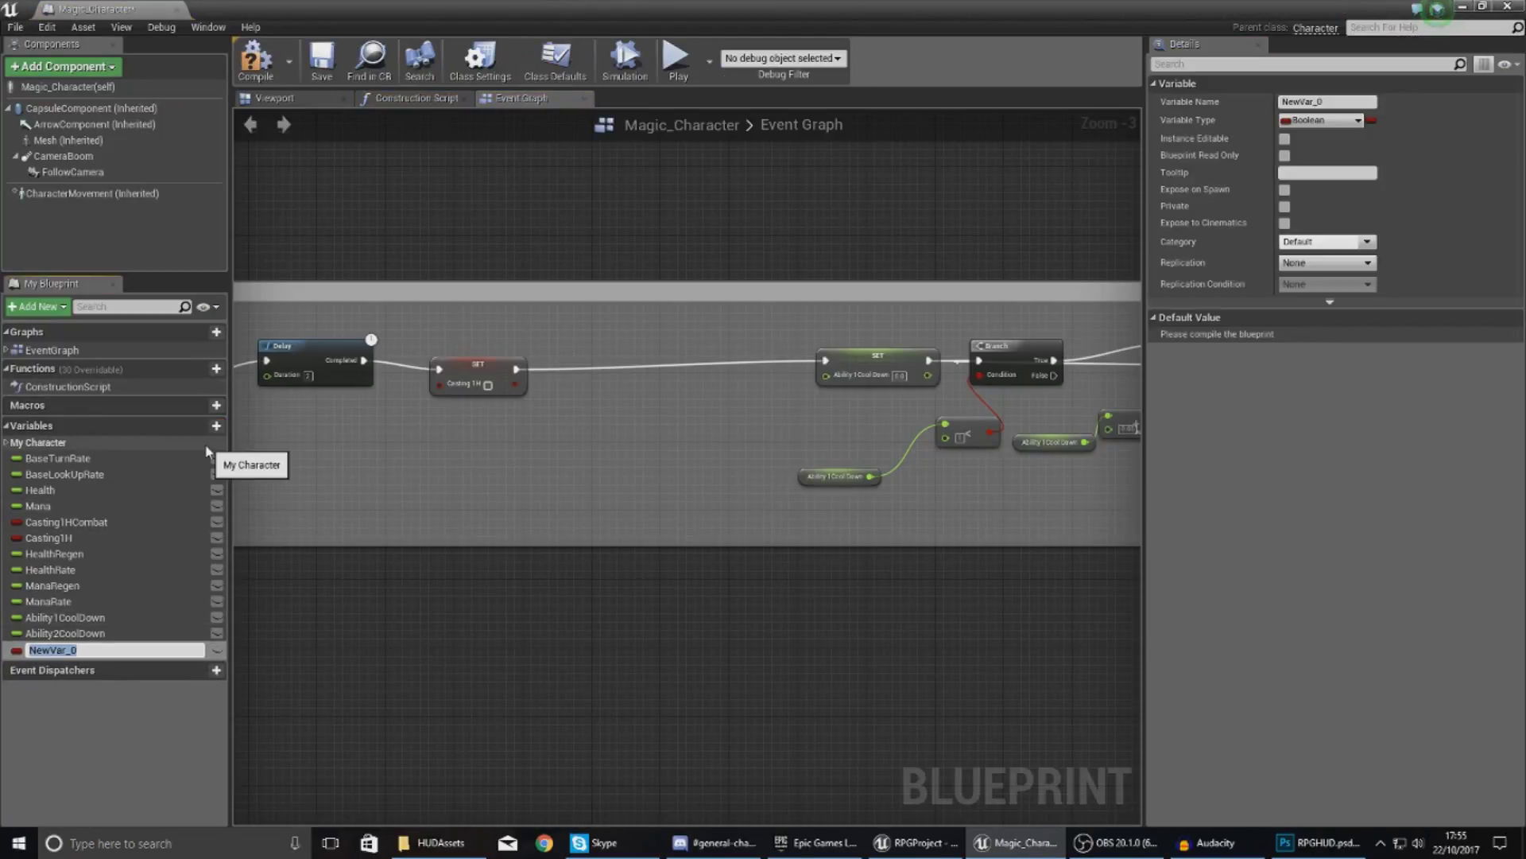
pyautogui.write('Currency')
pyautogui.press('Return')
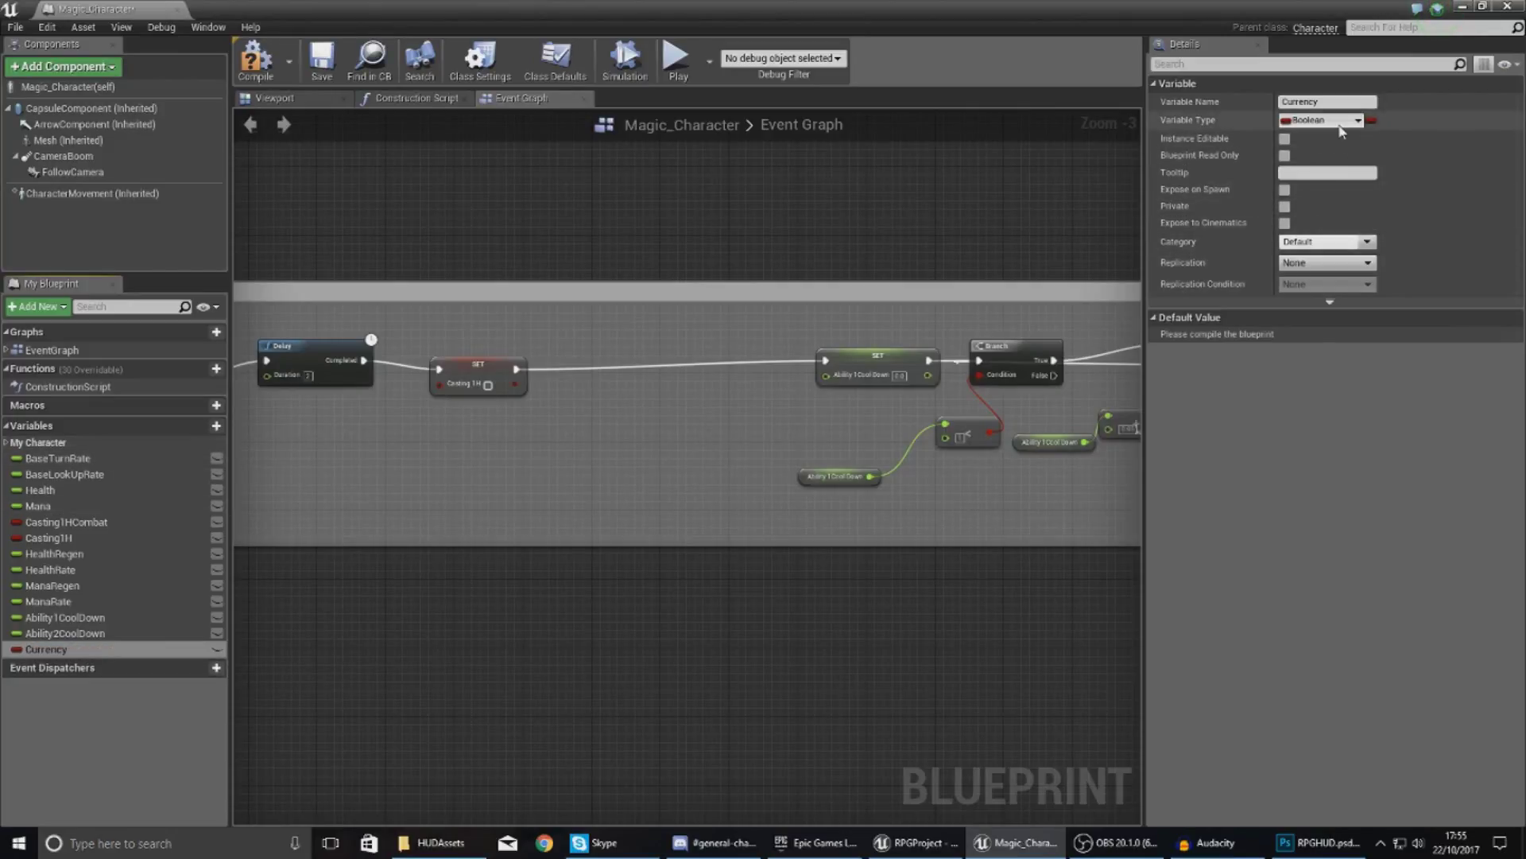
pyautogui.click(1341, 131)
pyautogui.press('Escape')
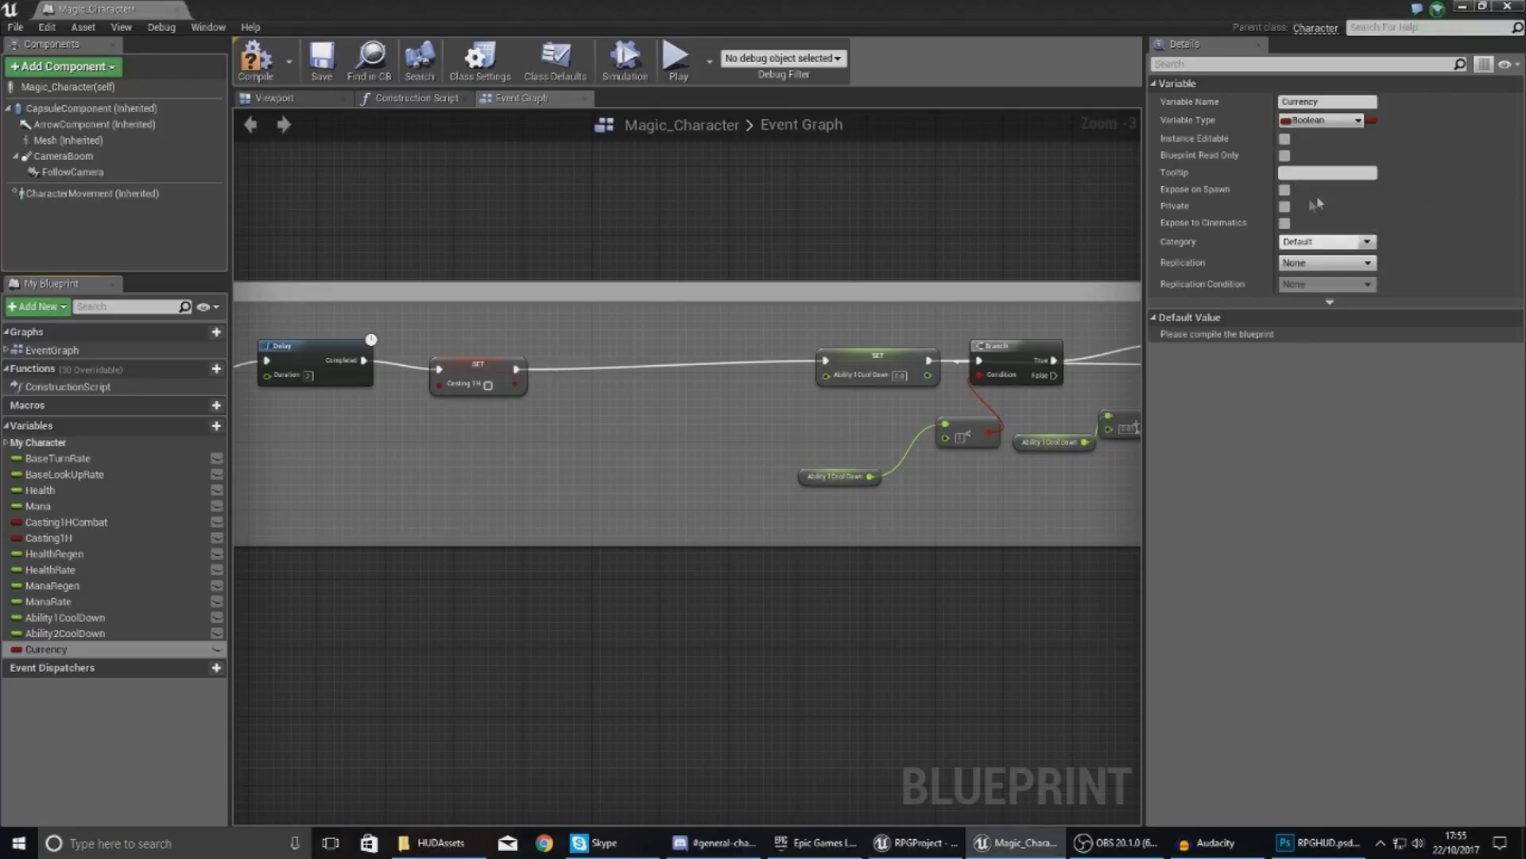
pyautogui.click(1205, 227)
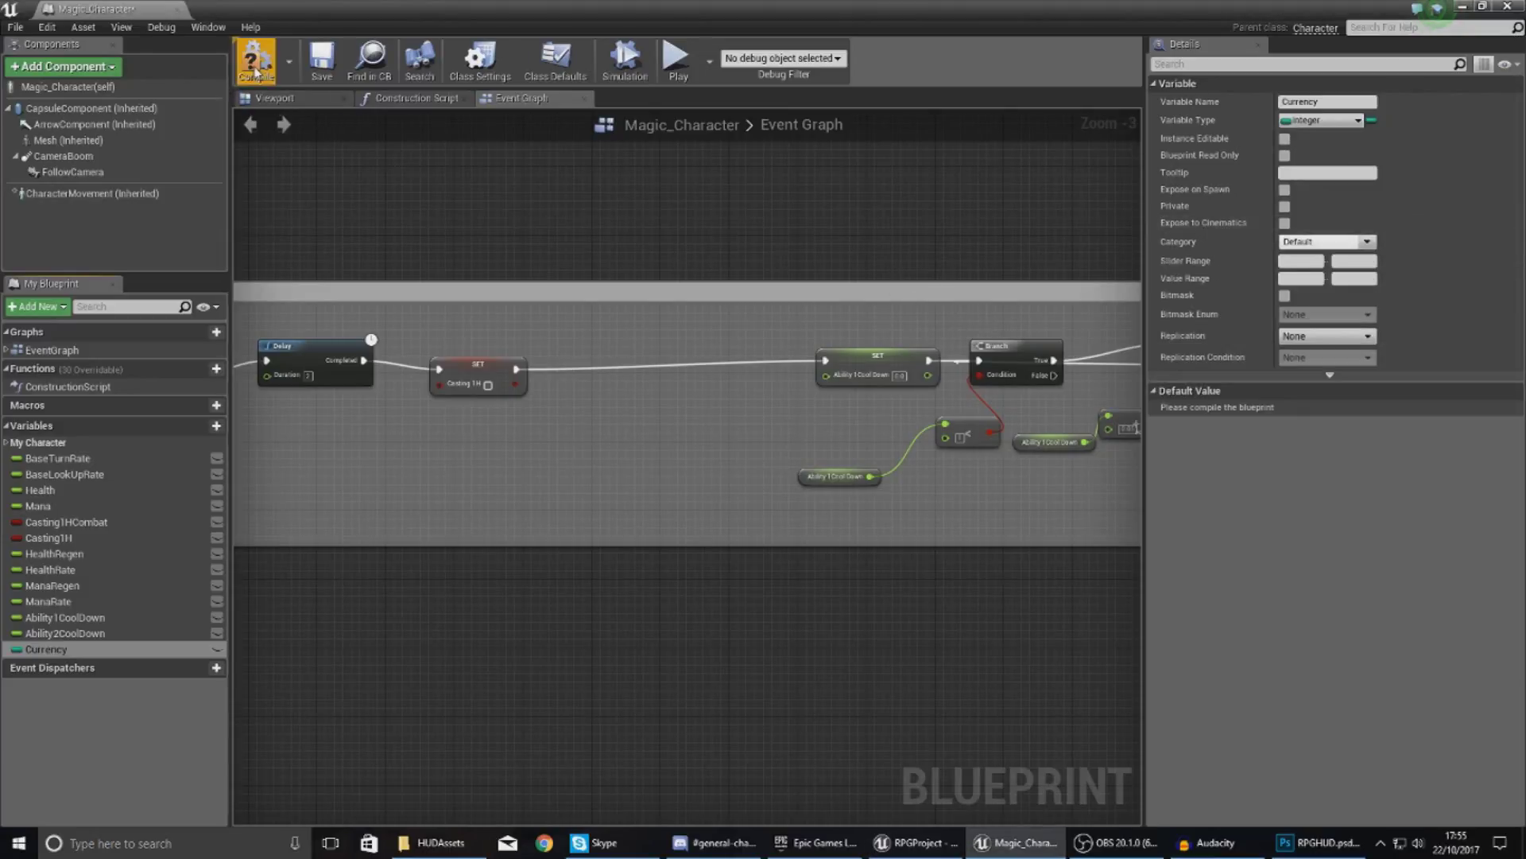
pyautogui.click(255, 72)
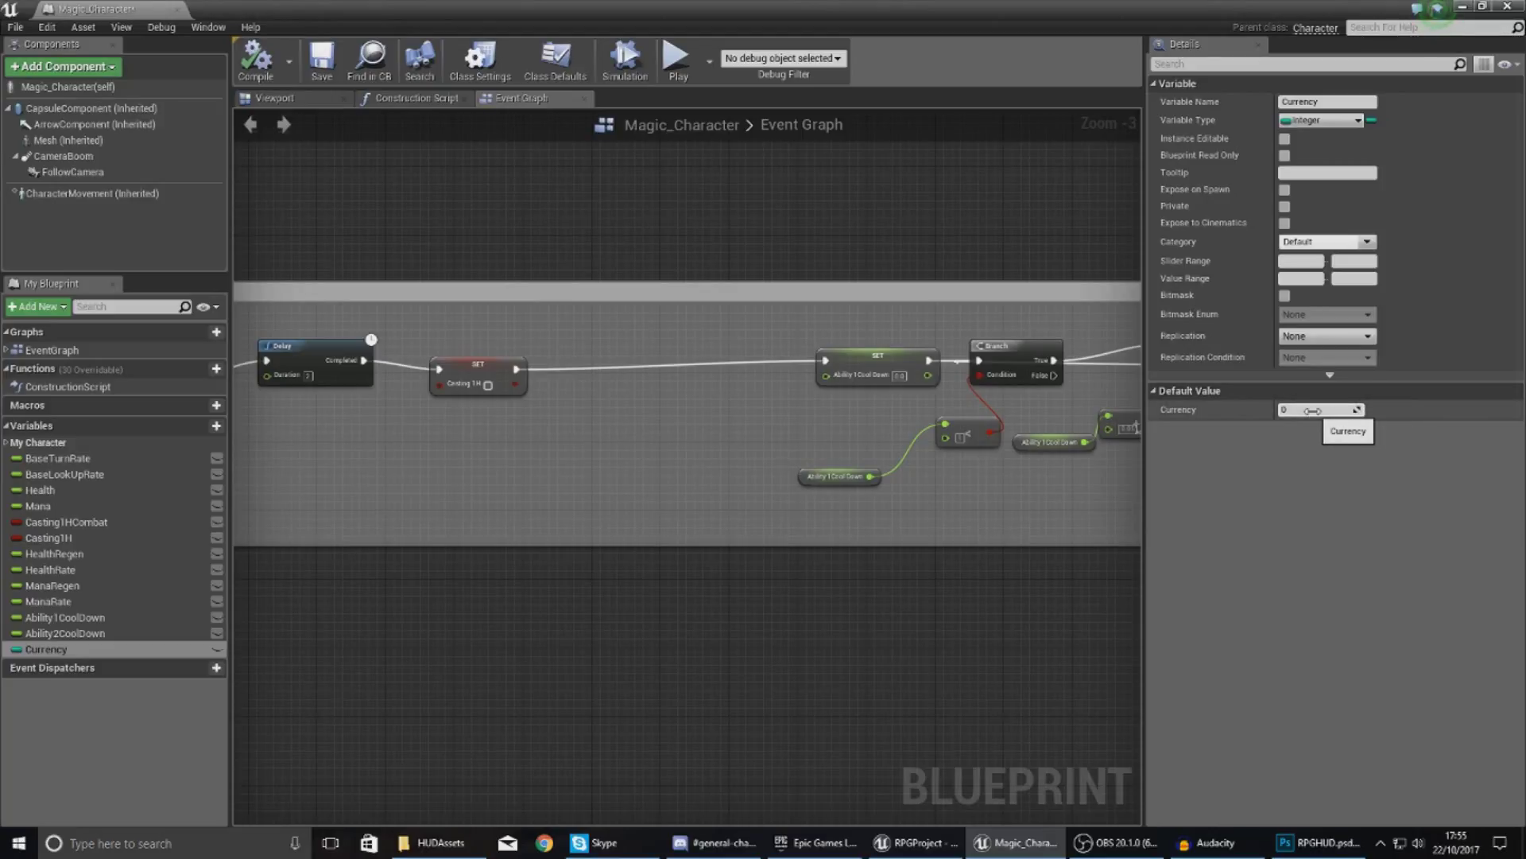
pyautogui.moveTo(970, 499); pyautogui.dragTo(724, 493, button='right')
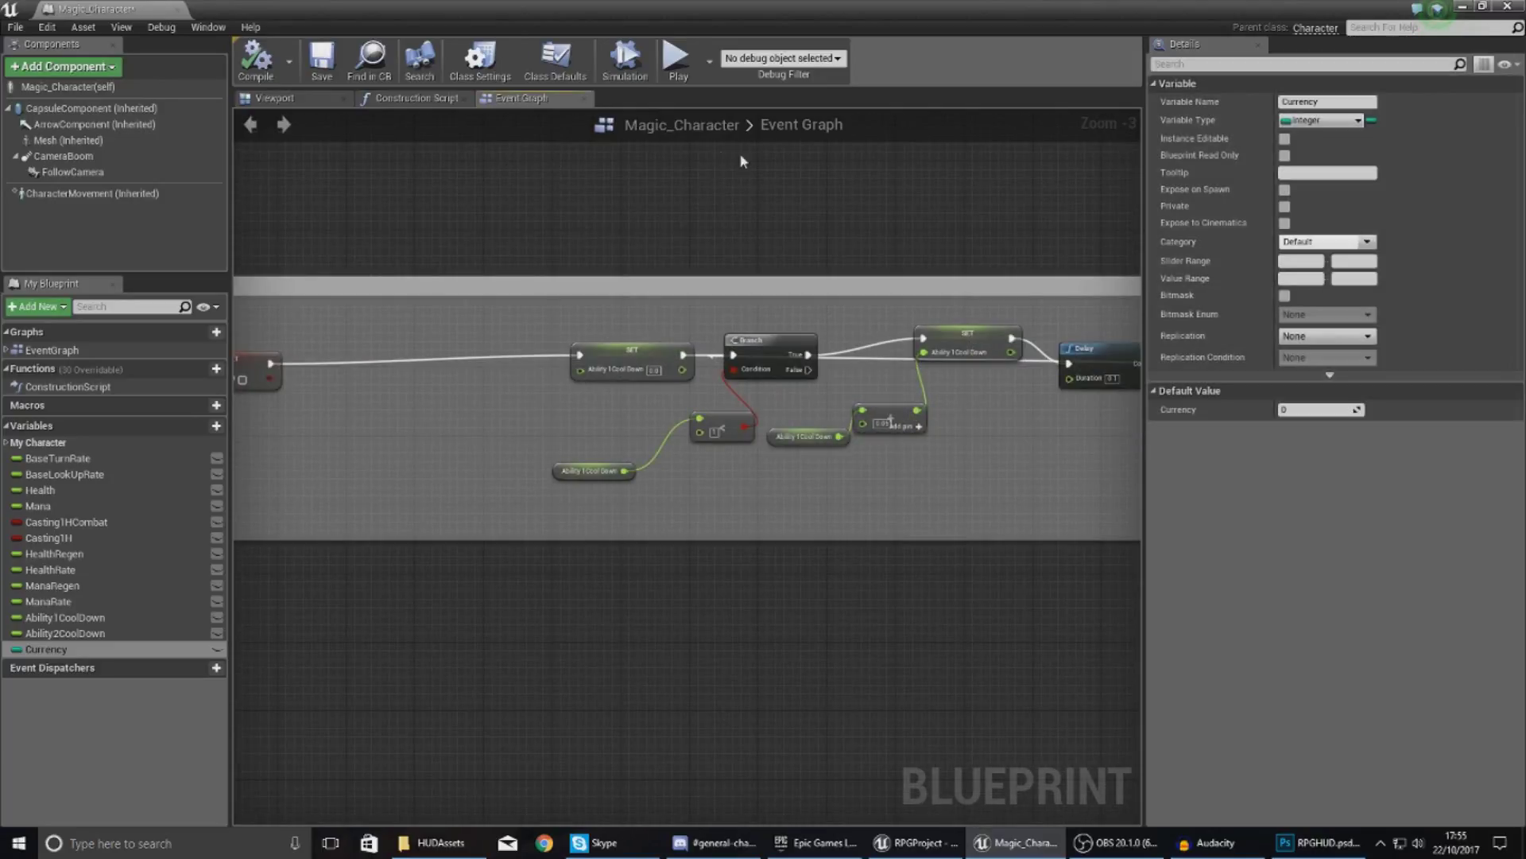
# Step: Give Sword_Character an Integer variable named Currency, compile it, and close the tab
pyautogui.click(182, 9)
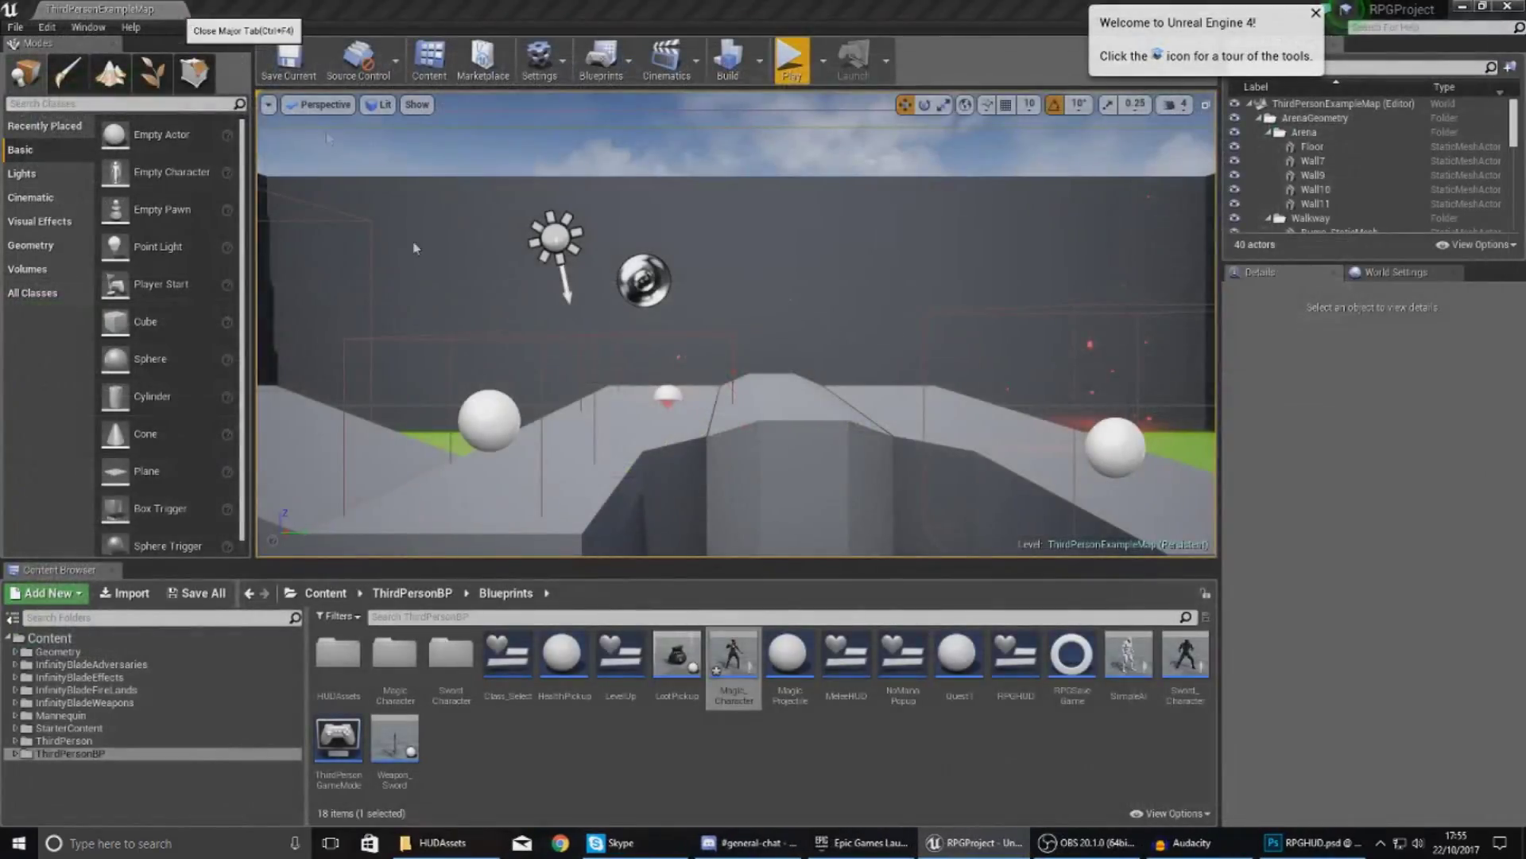
pyautogui.doubleClick(1167, 672)
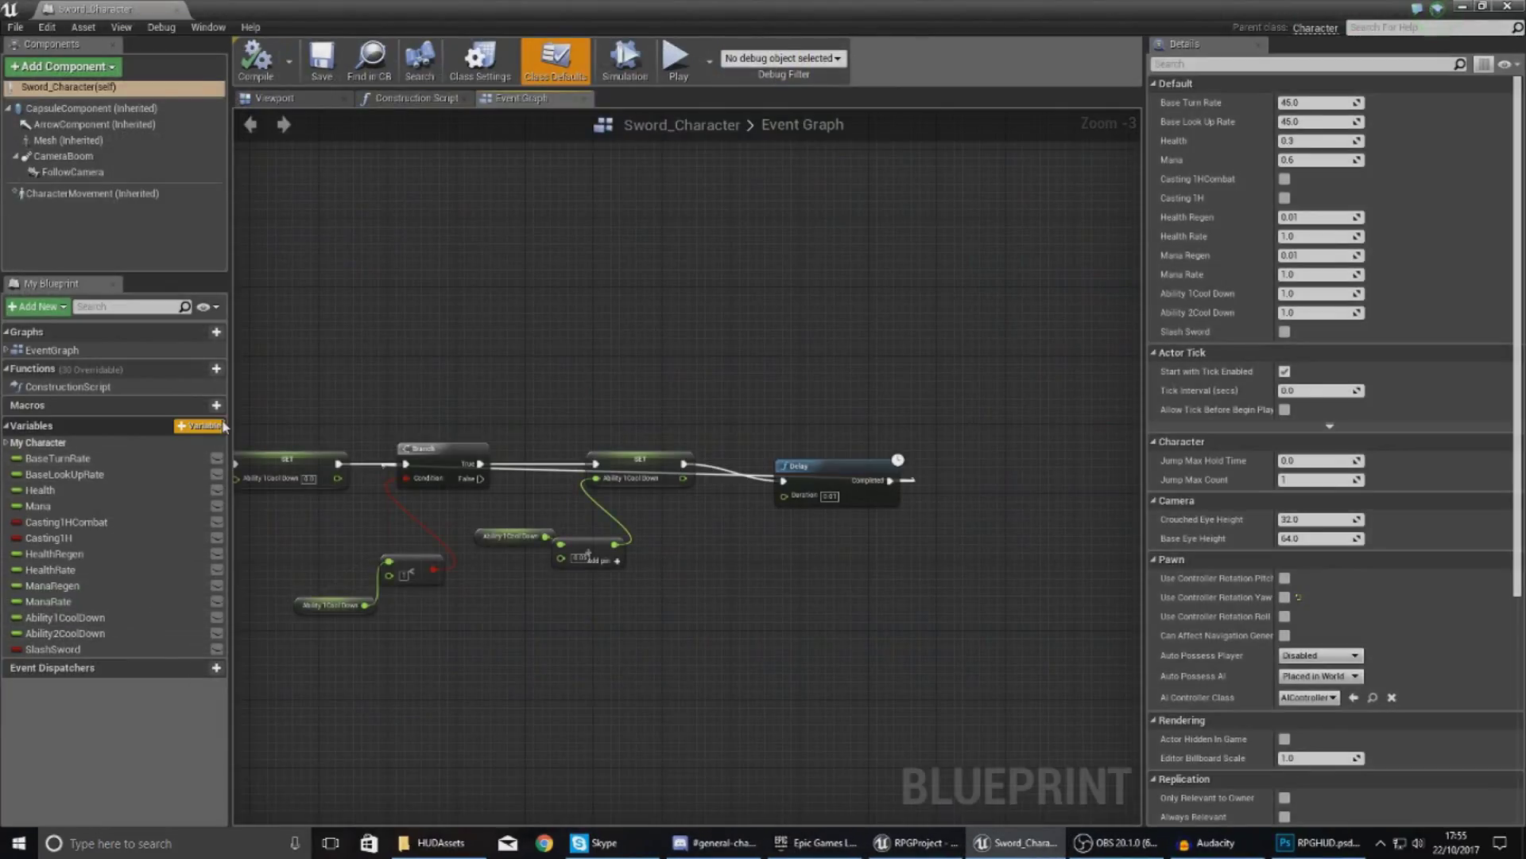
pyautogui.click(219, 427)
pyautogui.write('Cu')
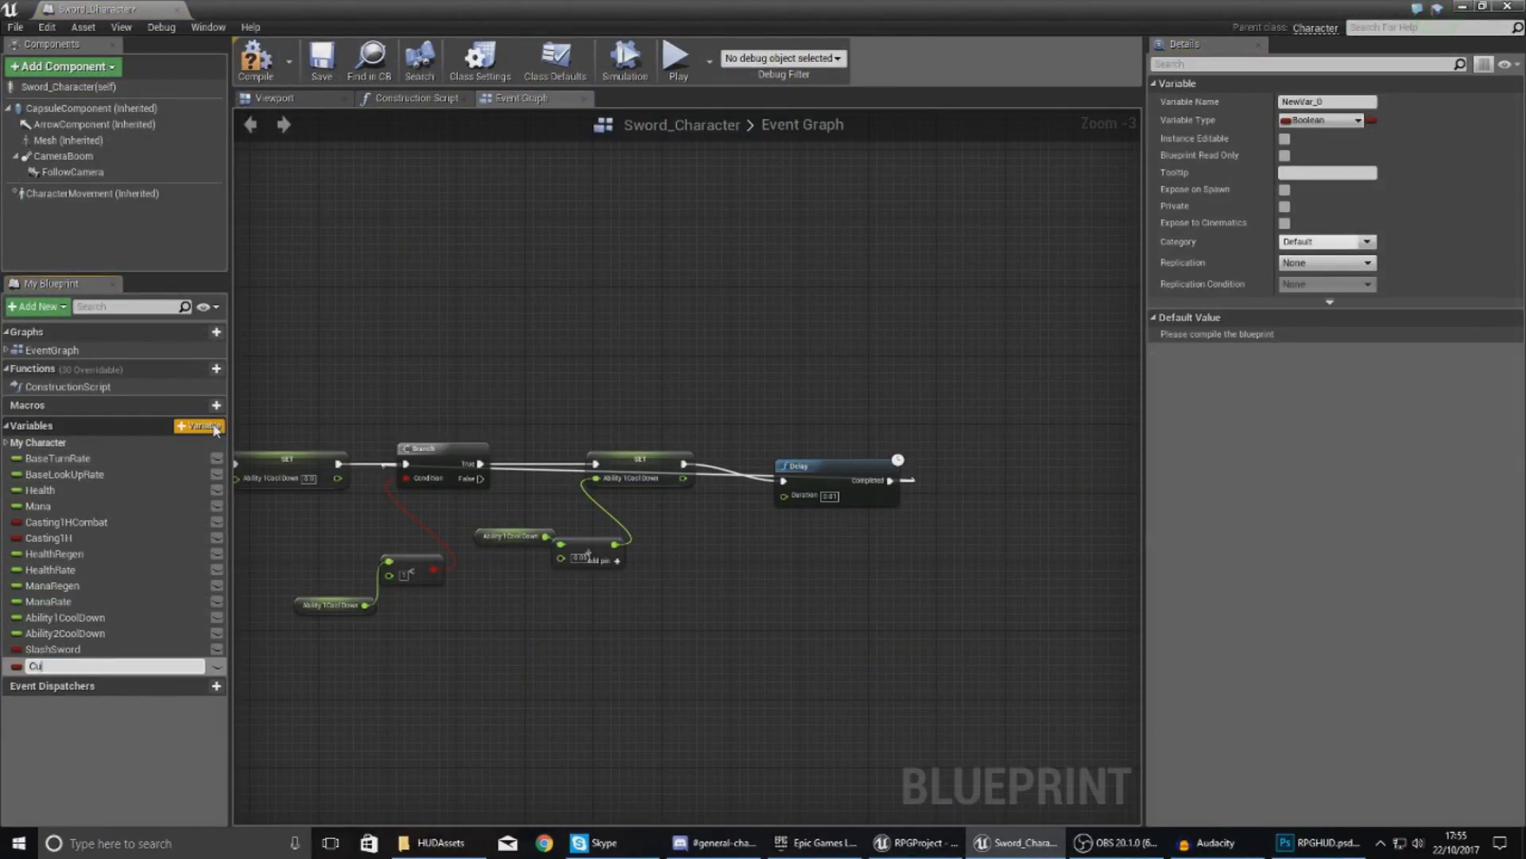
pyautogui.write('rrency')
pyautogui.press('Return')
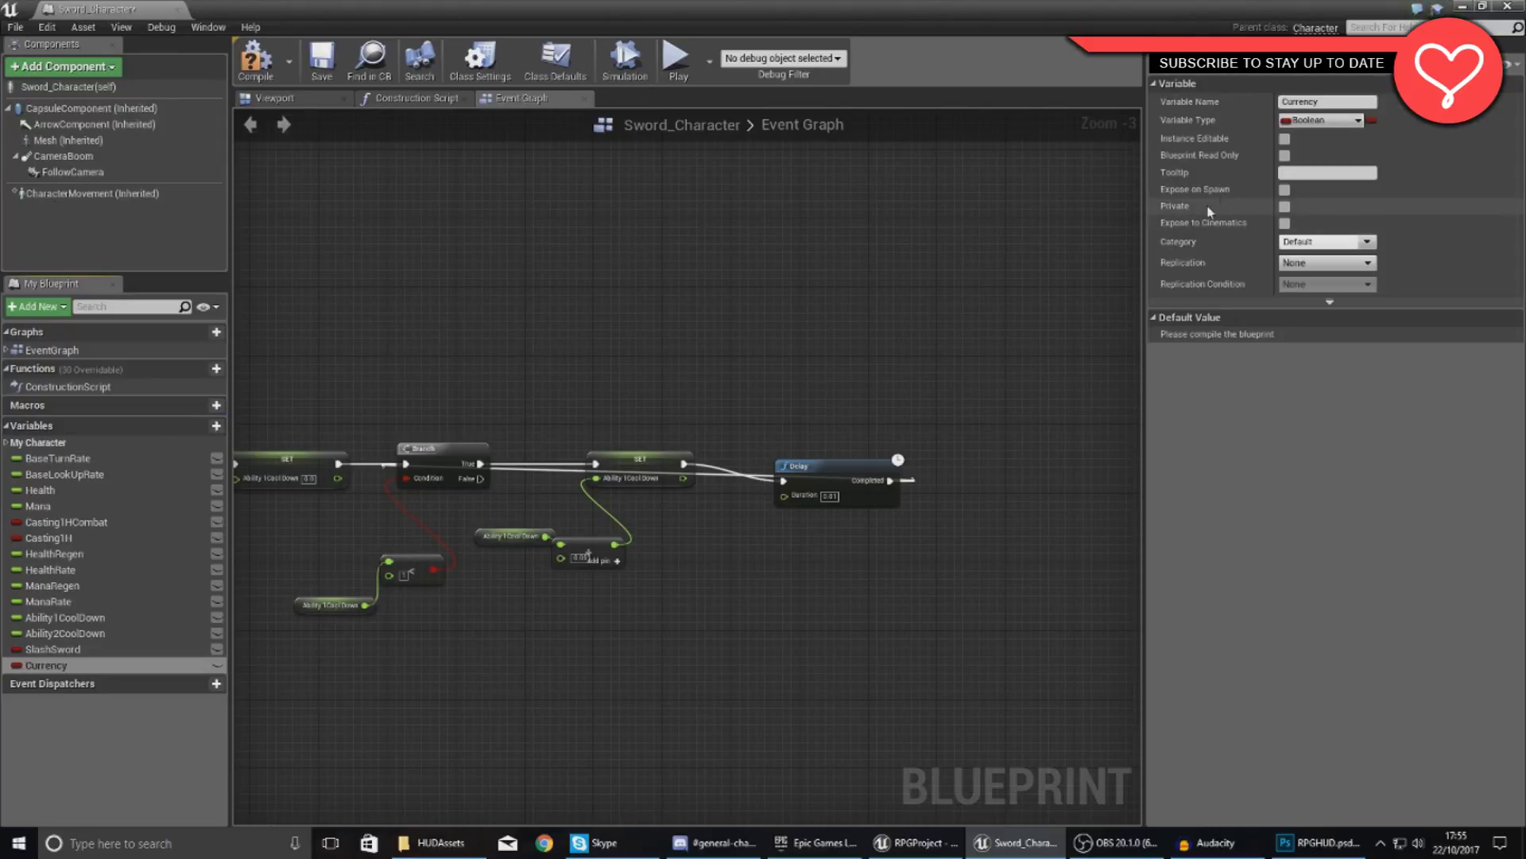
pyautogui.click(1304, 121)
pyautogui.click(1321, 192)
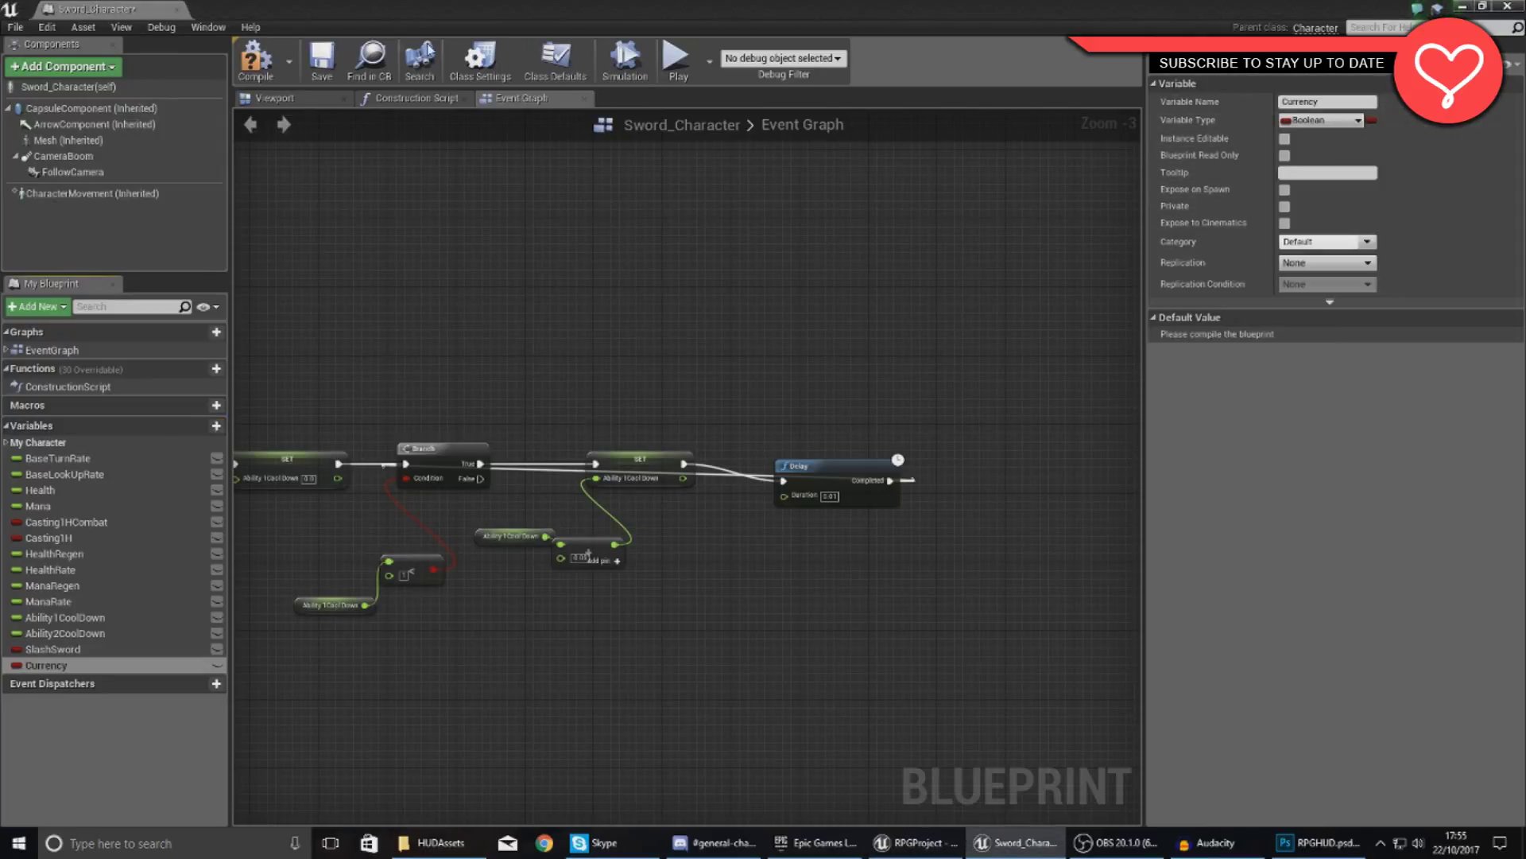
pyautogui.click(255, 70)
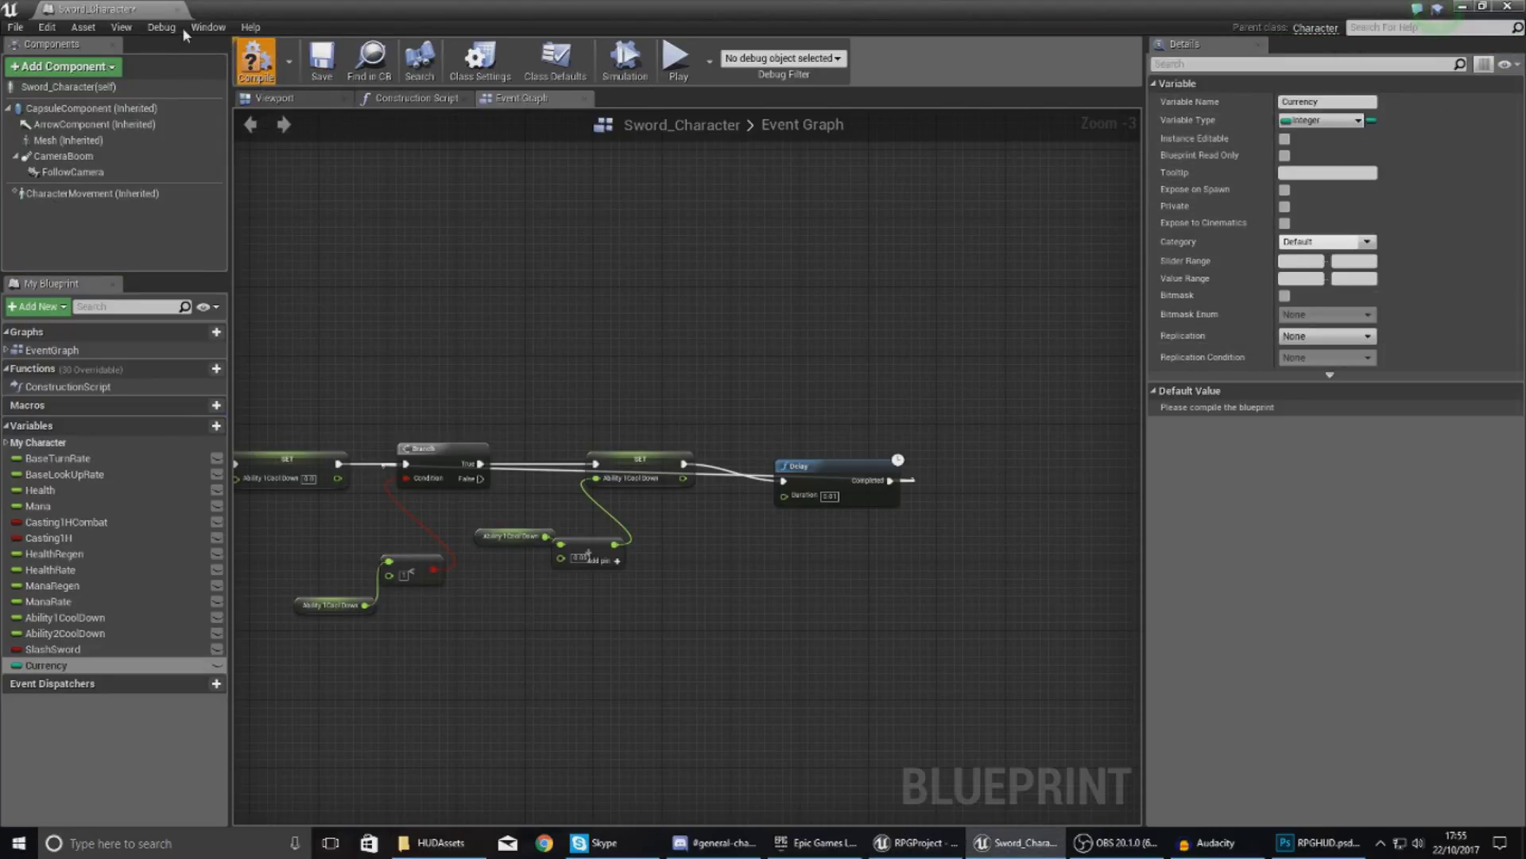
pyautogui.click(180, 8)
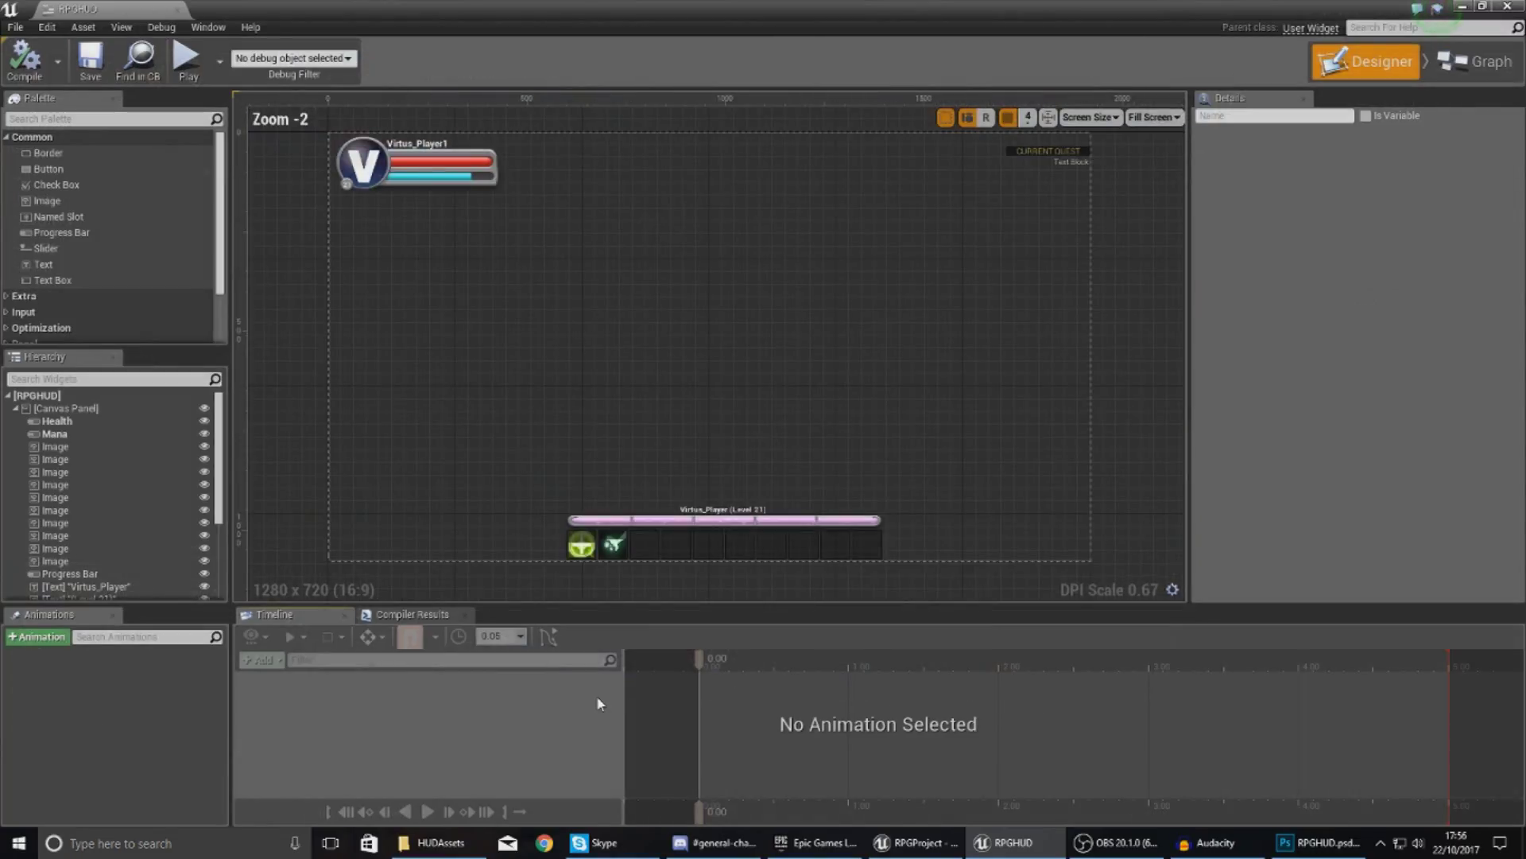
# Step: Add a yellow text block reading 000 just below the player's health and mana bars
pyautogui.scroll(9, 358, 190)
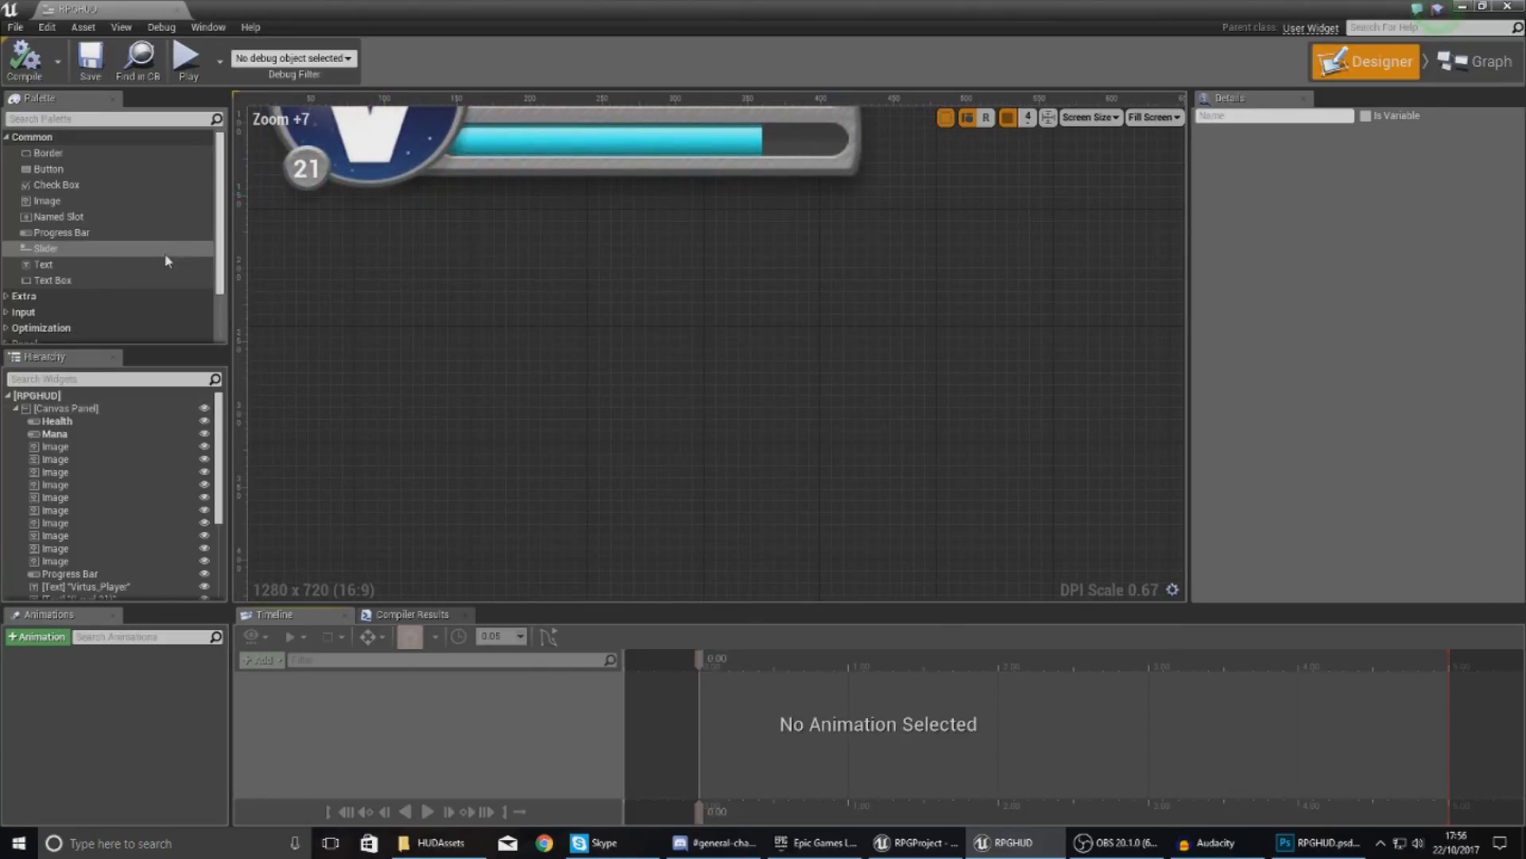
pyautogui.moveTo(44, 264); pyautogui.dragTo(488, 206)
pyautogui.moveTo(433, 226); pyautogui.dragTo(411, 357, button='right')
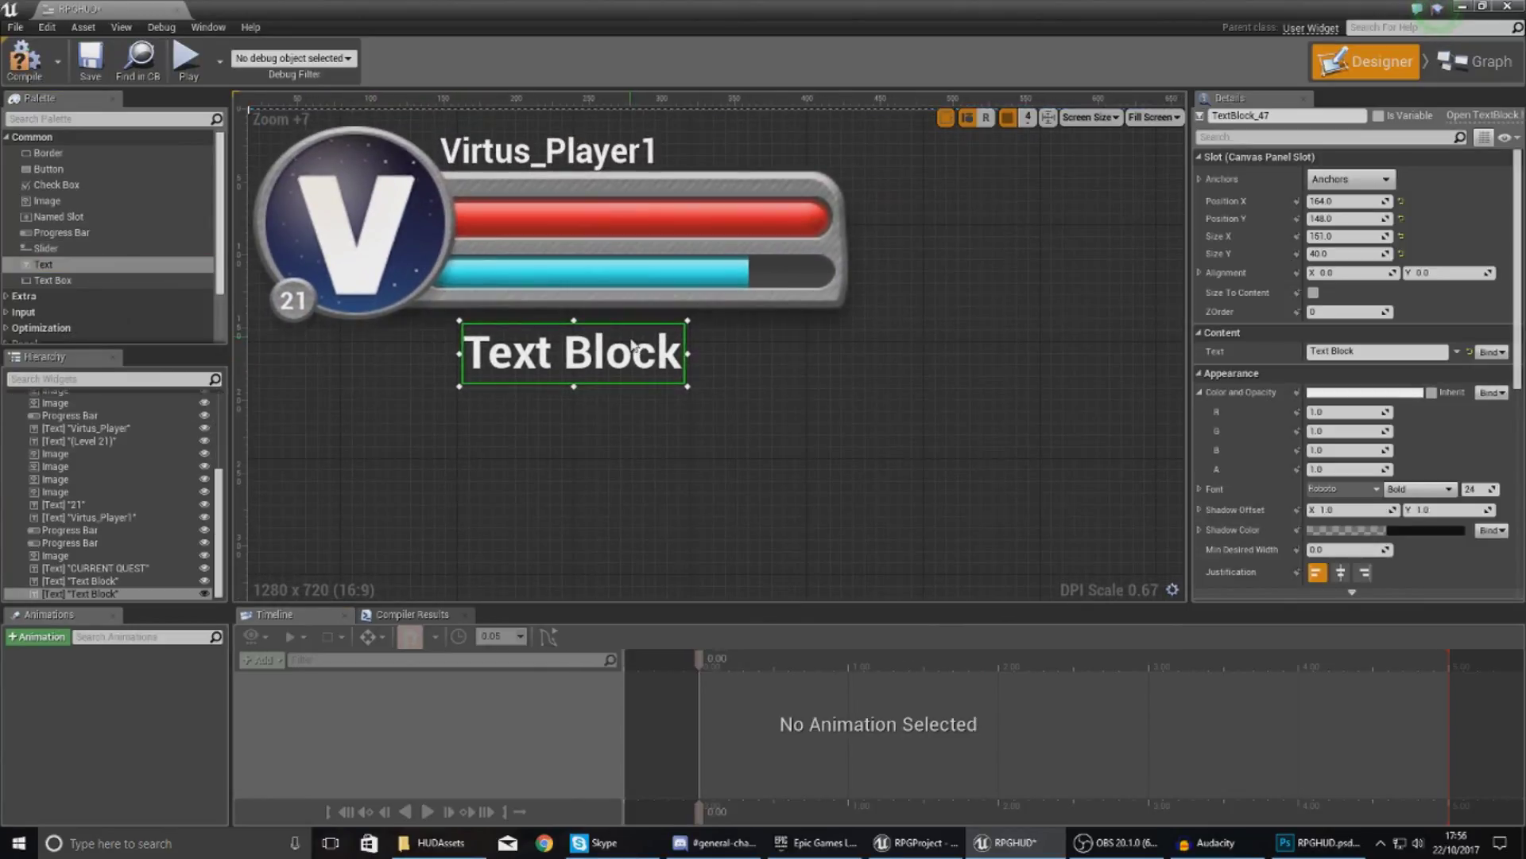
pyautogui.click(1352, 351)
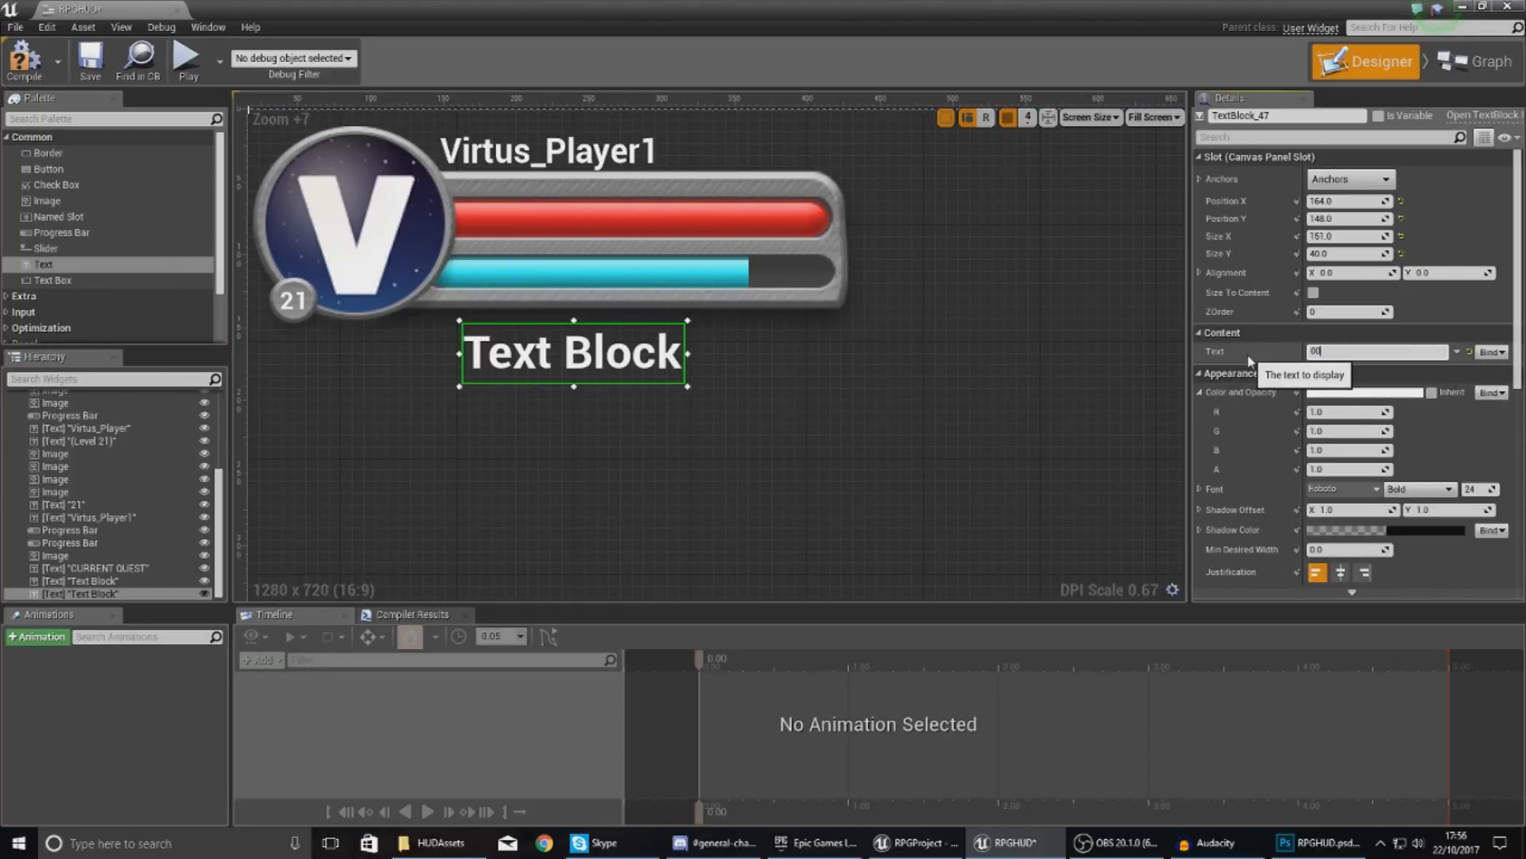
pyautogui.write('000')
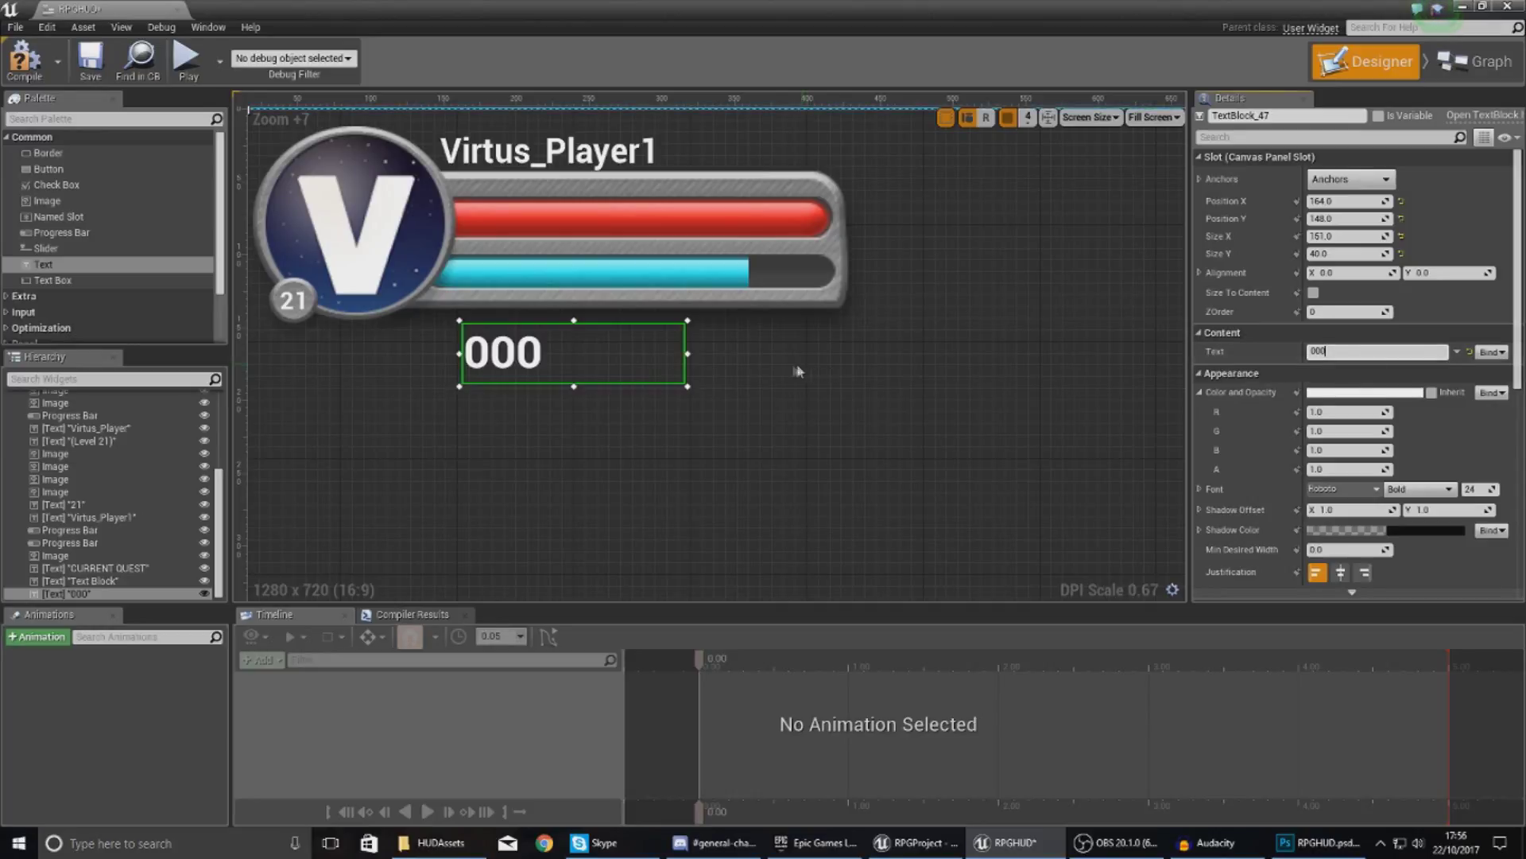
pyautogui.moveTo(480, 359)
pyautogui.mouseDown()
pyautogui.moveTo(462, 379)
pyautogui.moveTo(471, 364)
pyautogui.mouseUp()
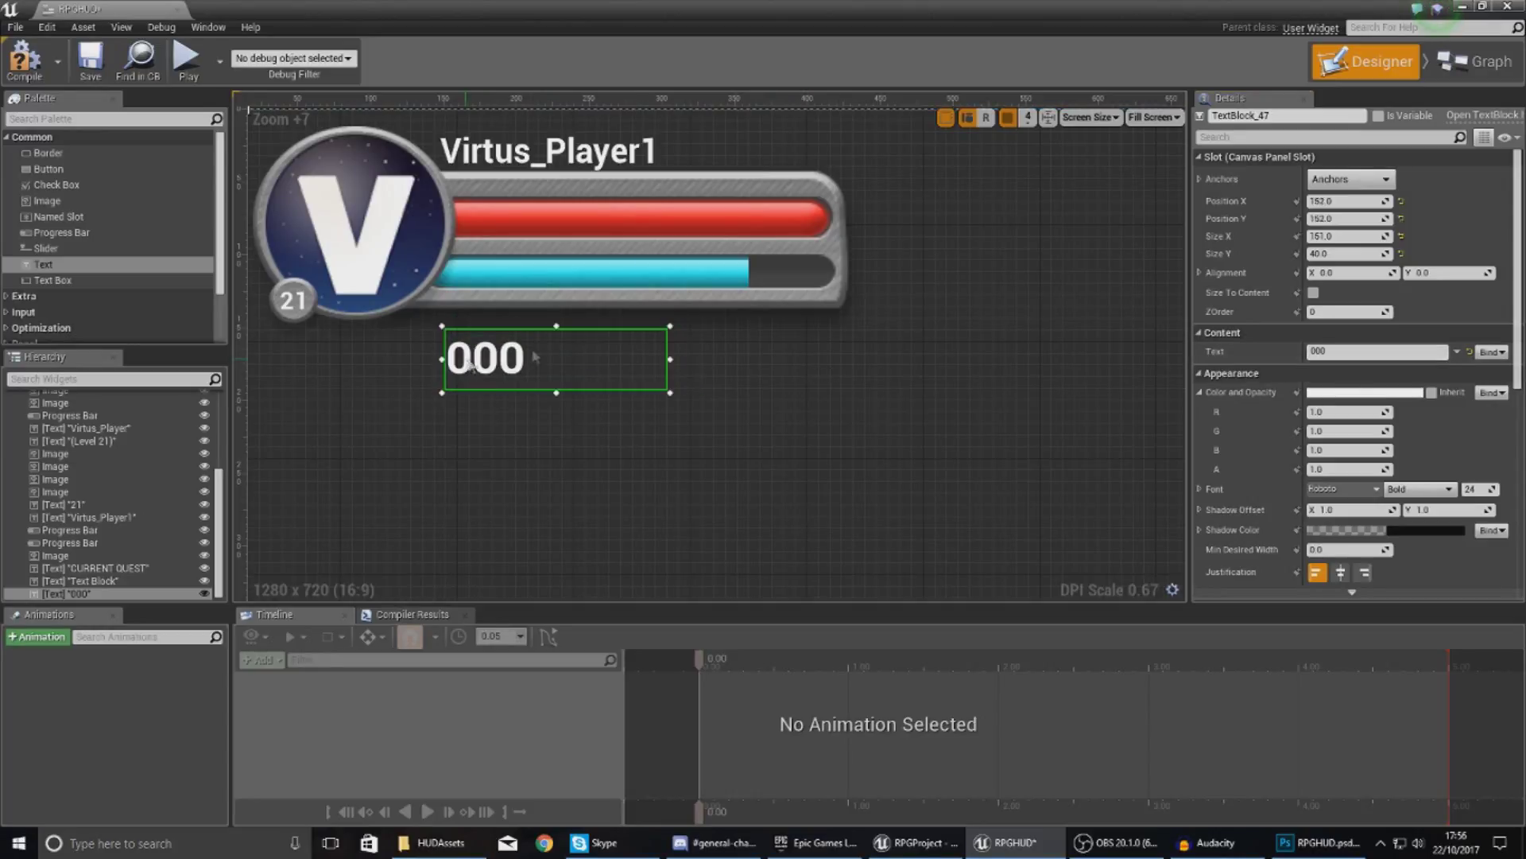
pyautogui.click(1336, 392)
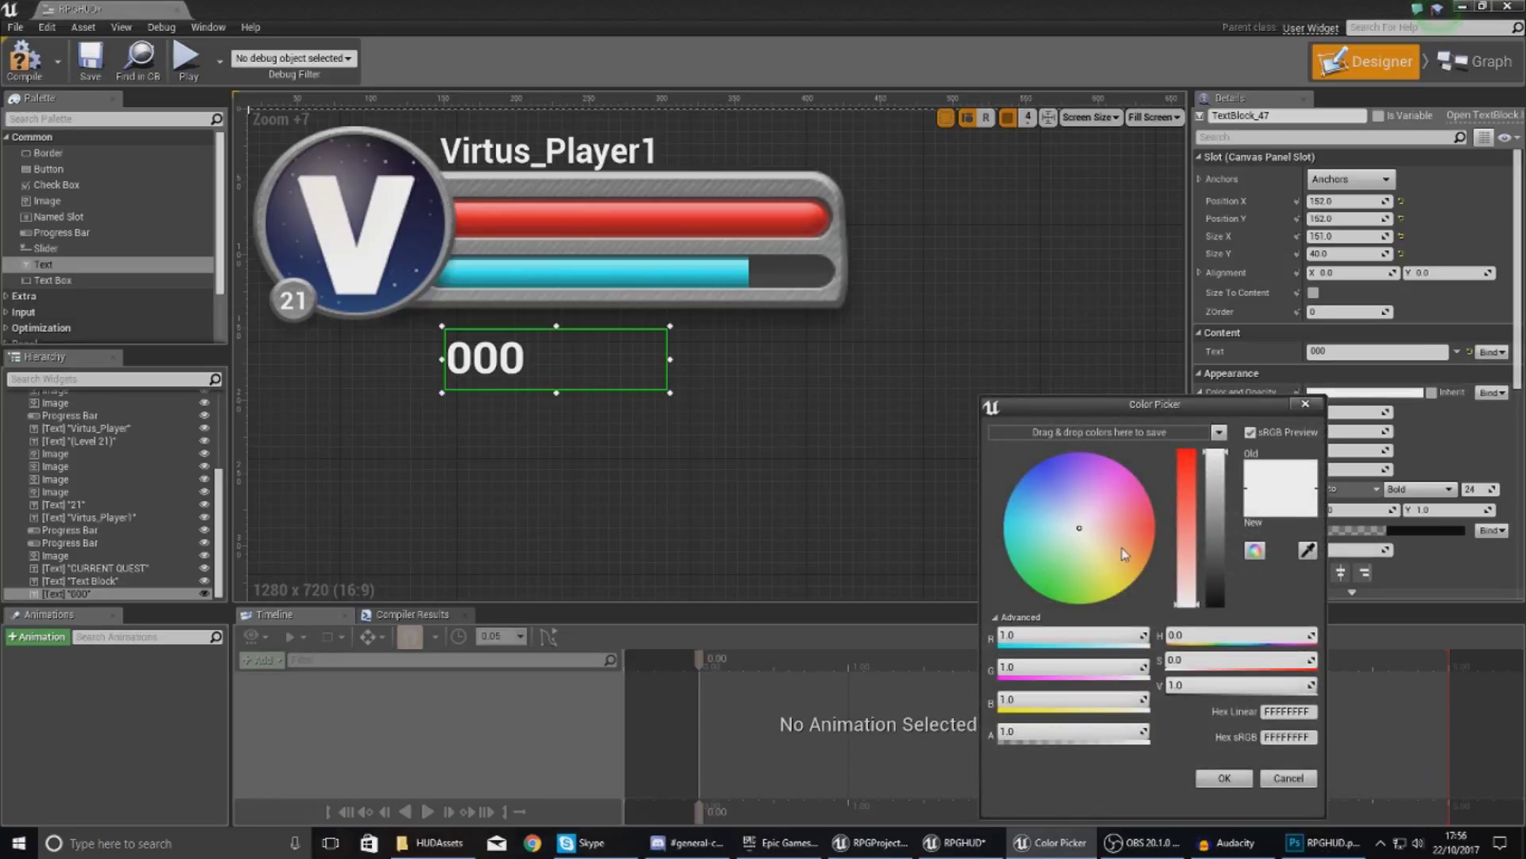
pyautogui.moveTo(1125, 554); pyautogui.dragTo(1111, 575)
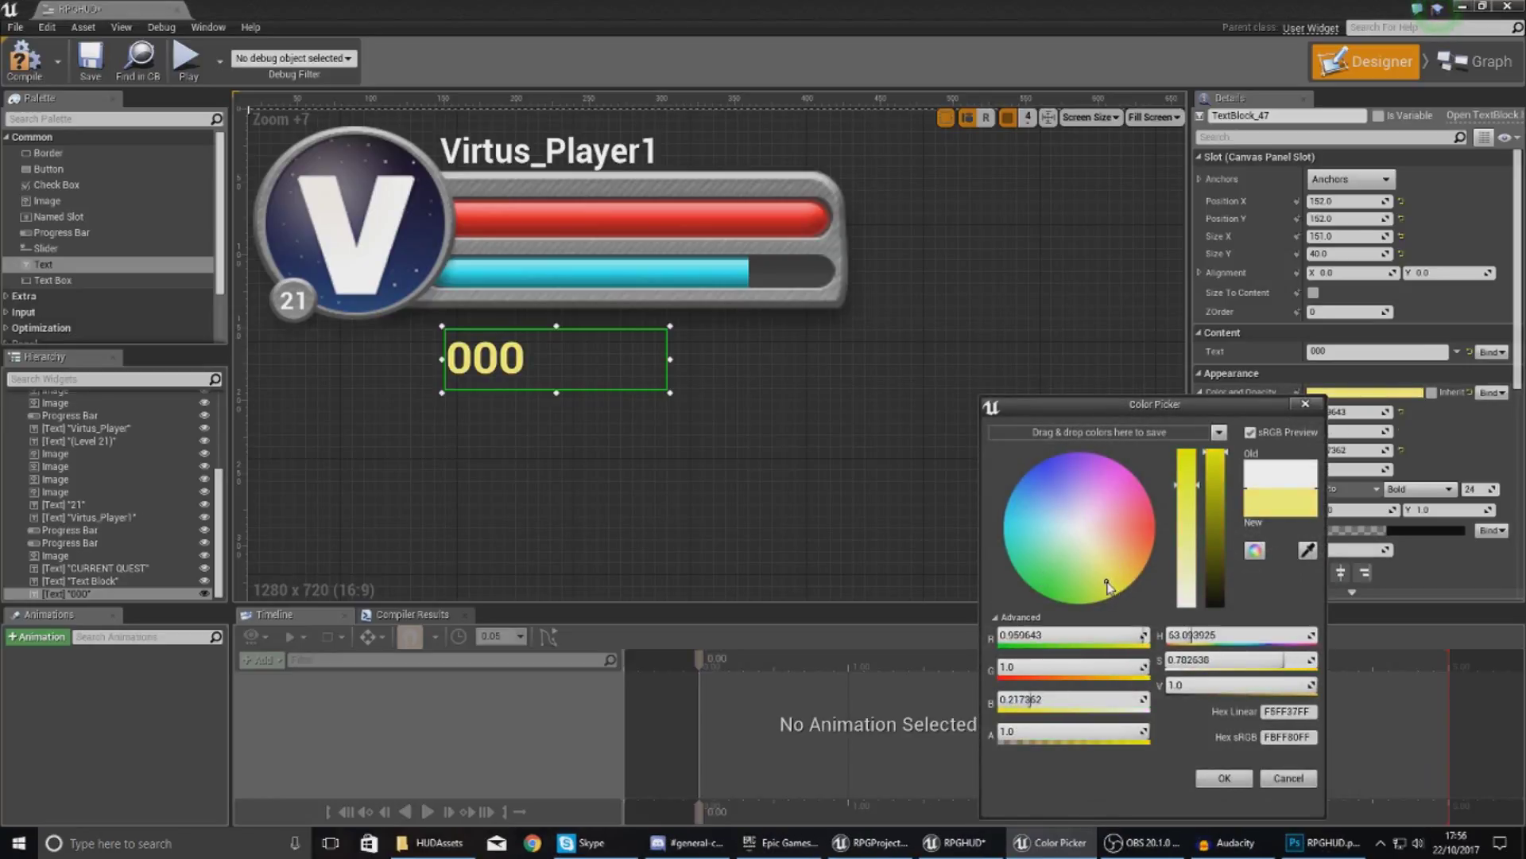
pyautogui.click(1204, 778)
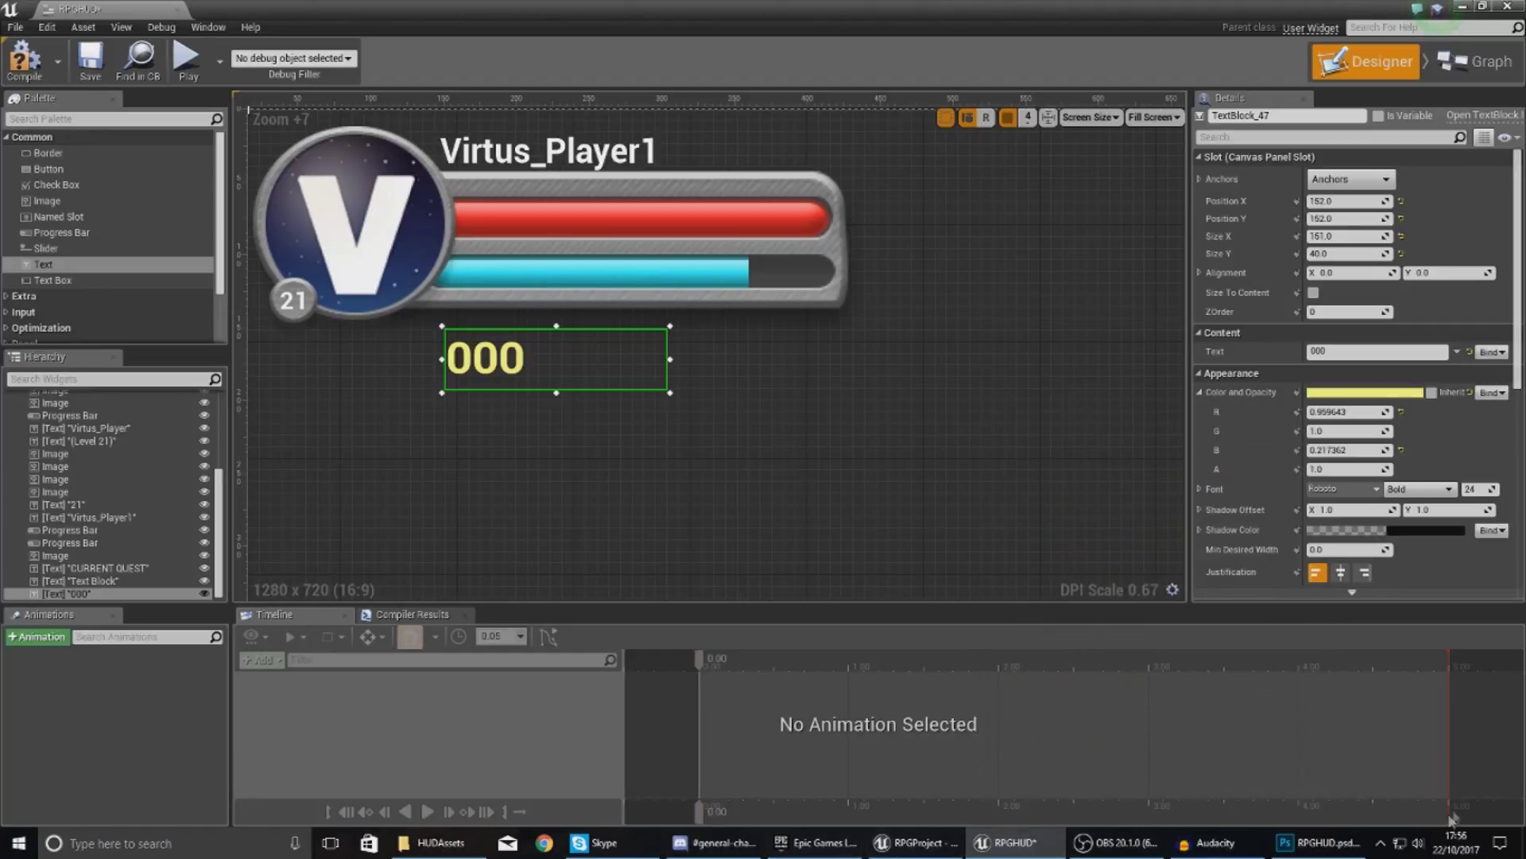
# Step: Check the coin and 018 layout in the Photoshop HUD mockup for reference
pyautogui.click(1301, 846)
pyautogui.click(320, 410)
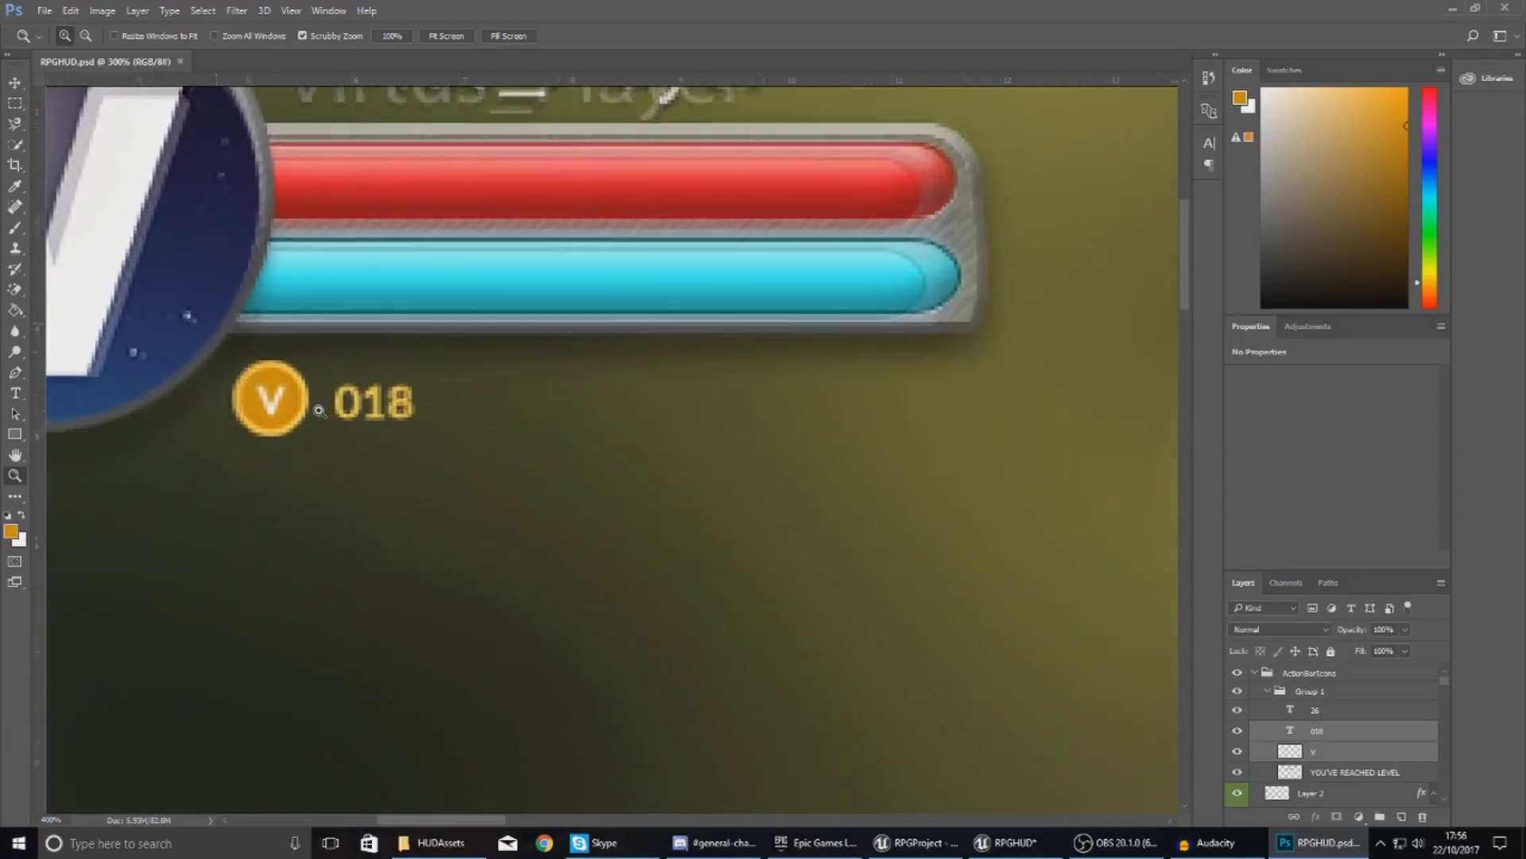
pyautogui.rightClick(321, 412)
pyautogui.click(757, 580)
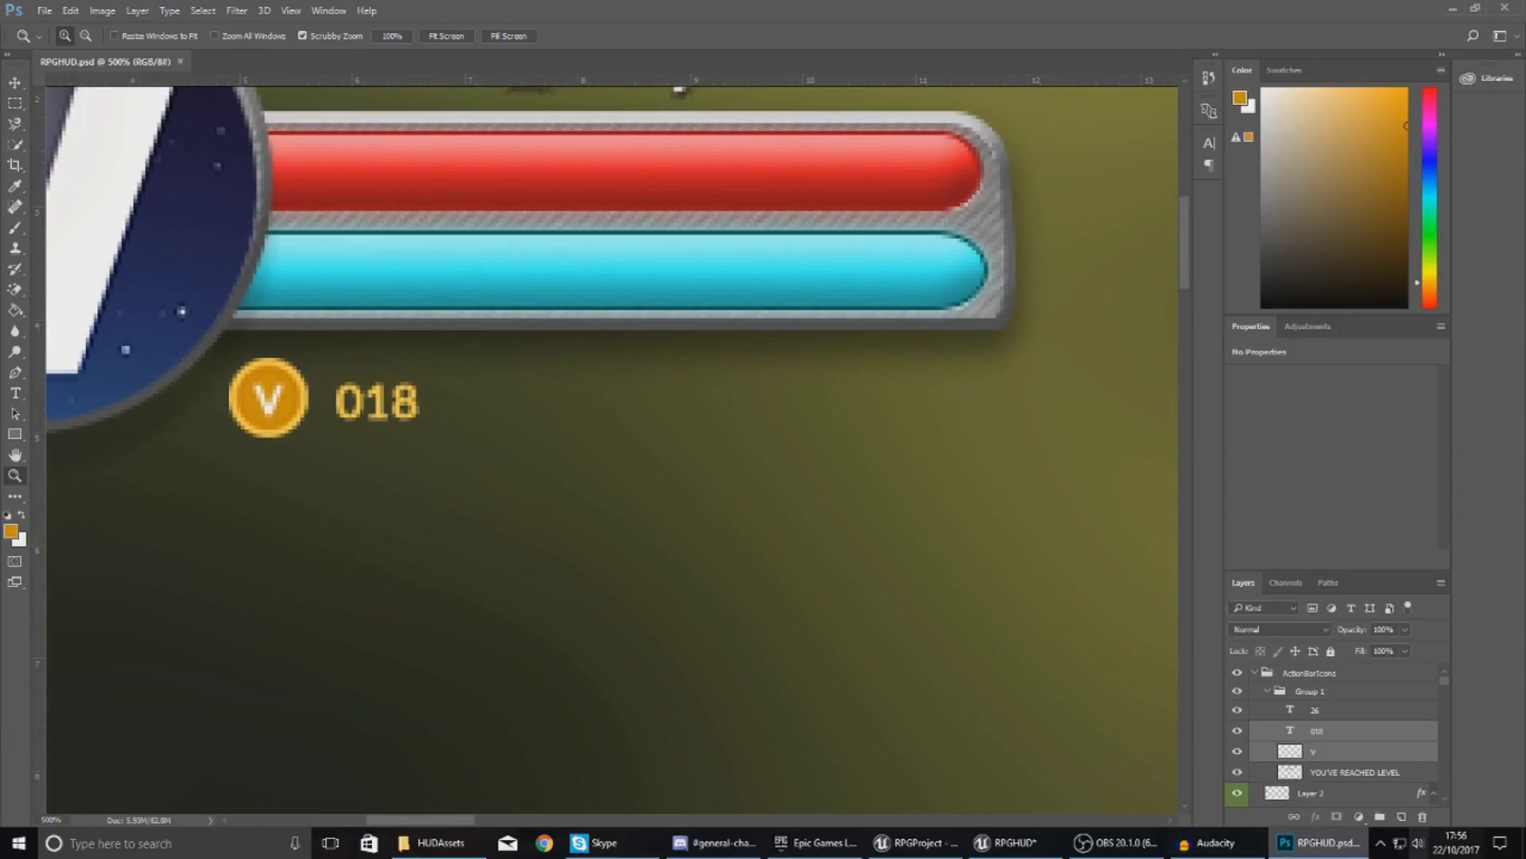
pyautogui.hotkey('alt', 'Tab')
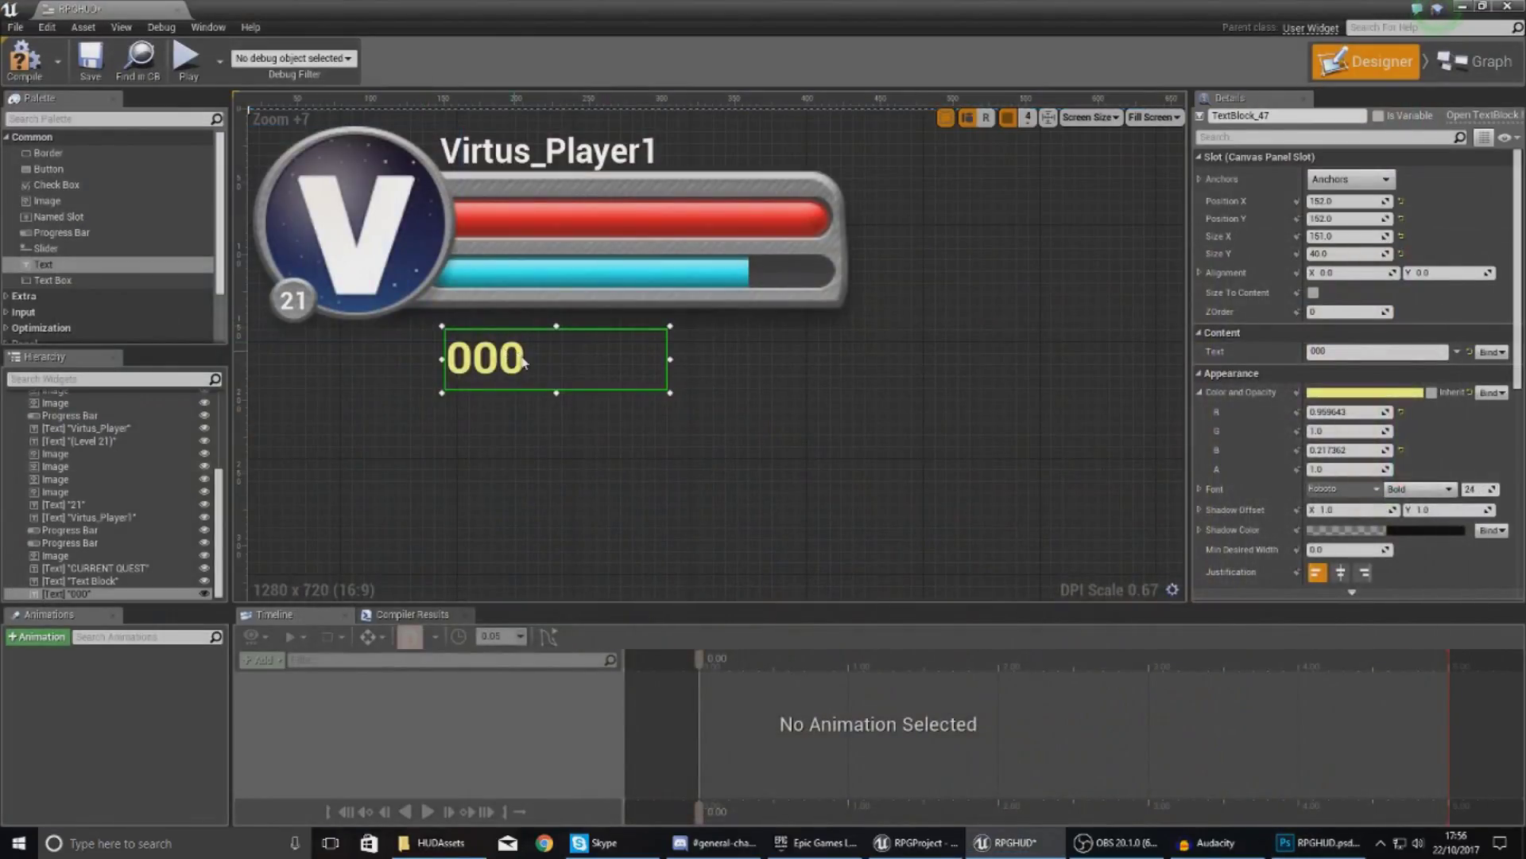
# Step: Place an Image widget left of the 000 text using the Coins texture
pyautogui.scroll(3, 516, 405)
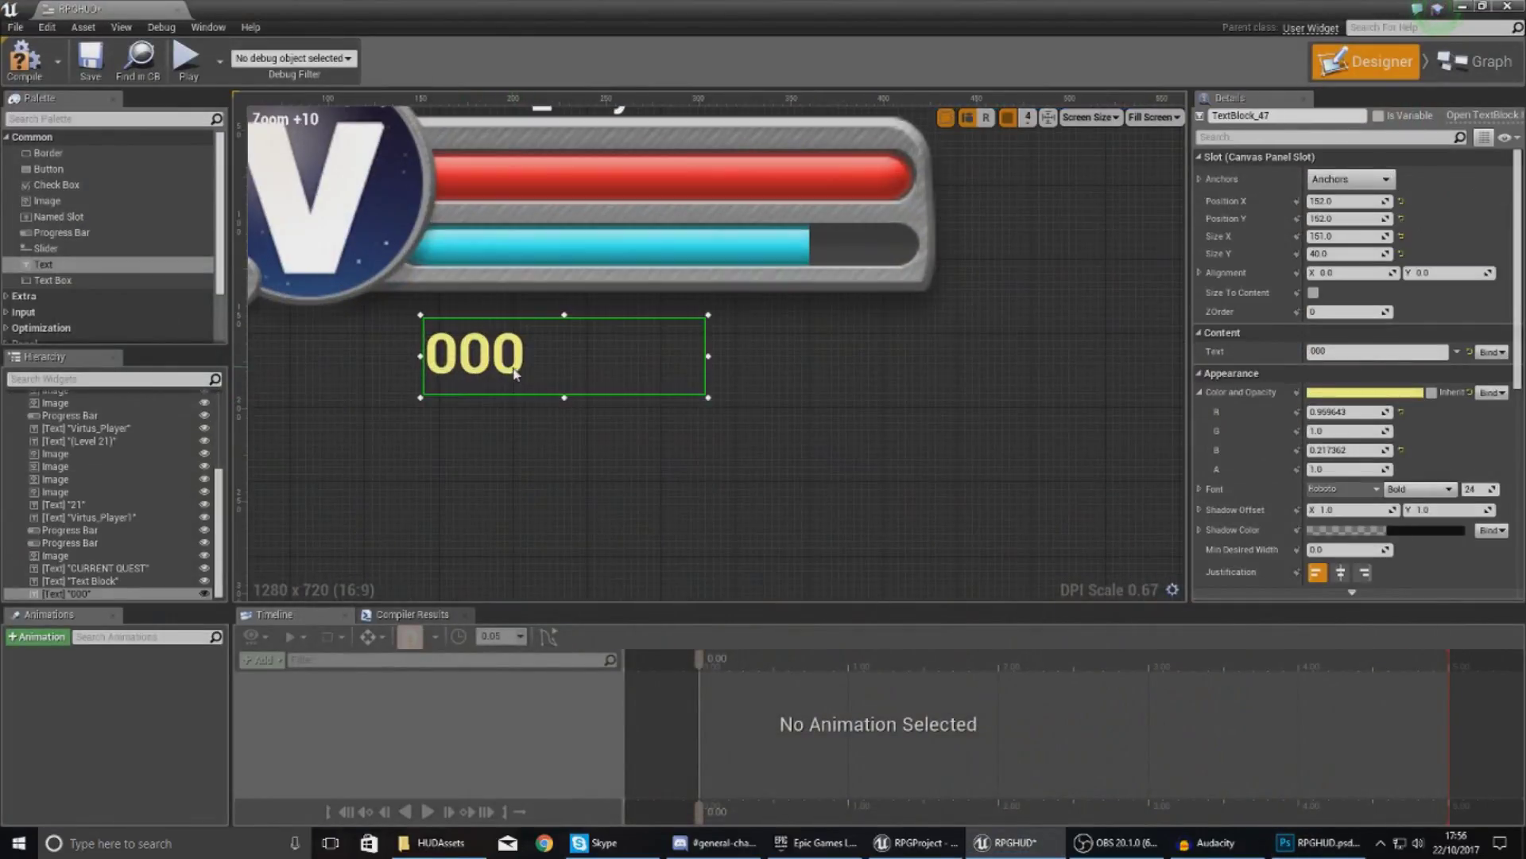
pyautogui.moveTo(541, 376); pyautogui.dragTo(659, 394, button='right')
pyautogui.moveTo(47, 201); pyautogui.dragTo(325, 352)
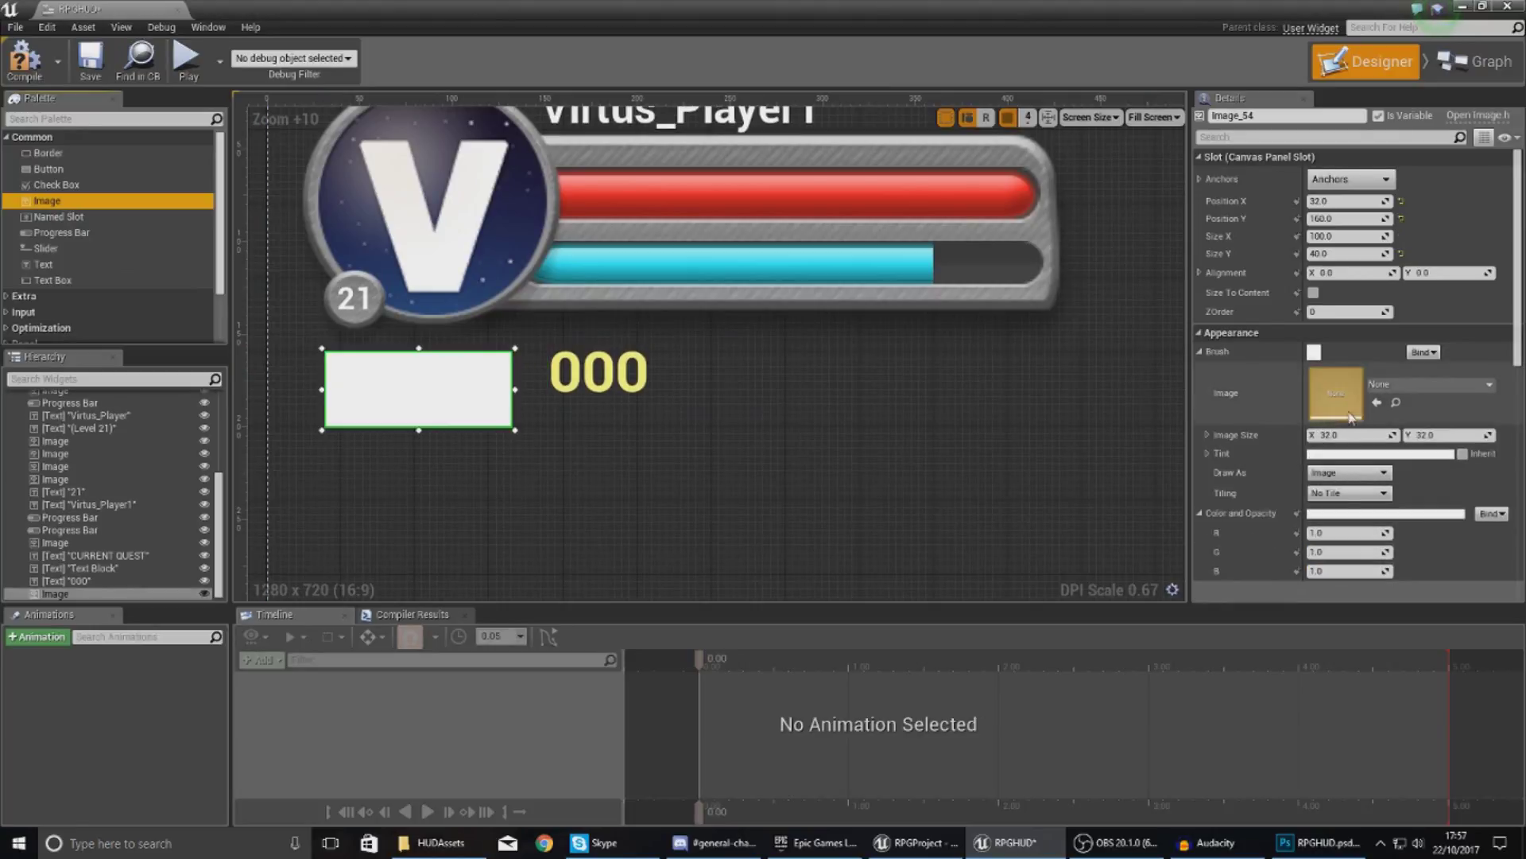
pyautogui.click(1383, 385)
pyautogui.write('co')
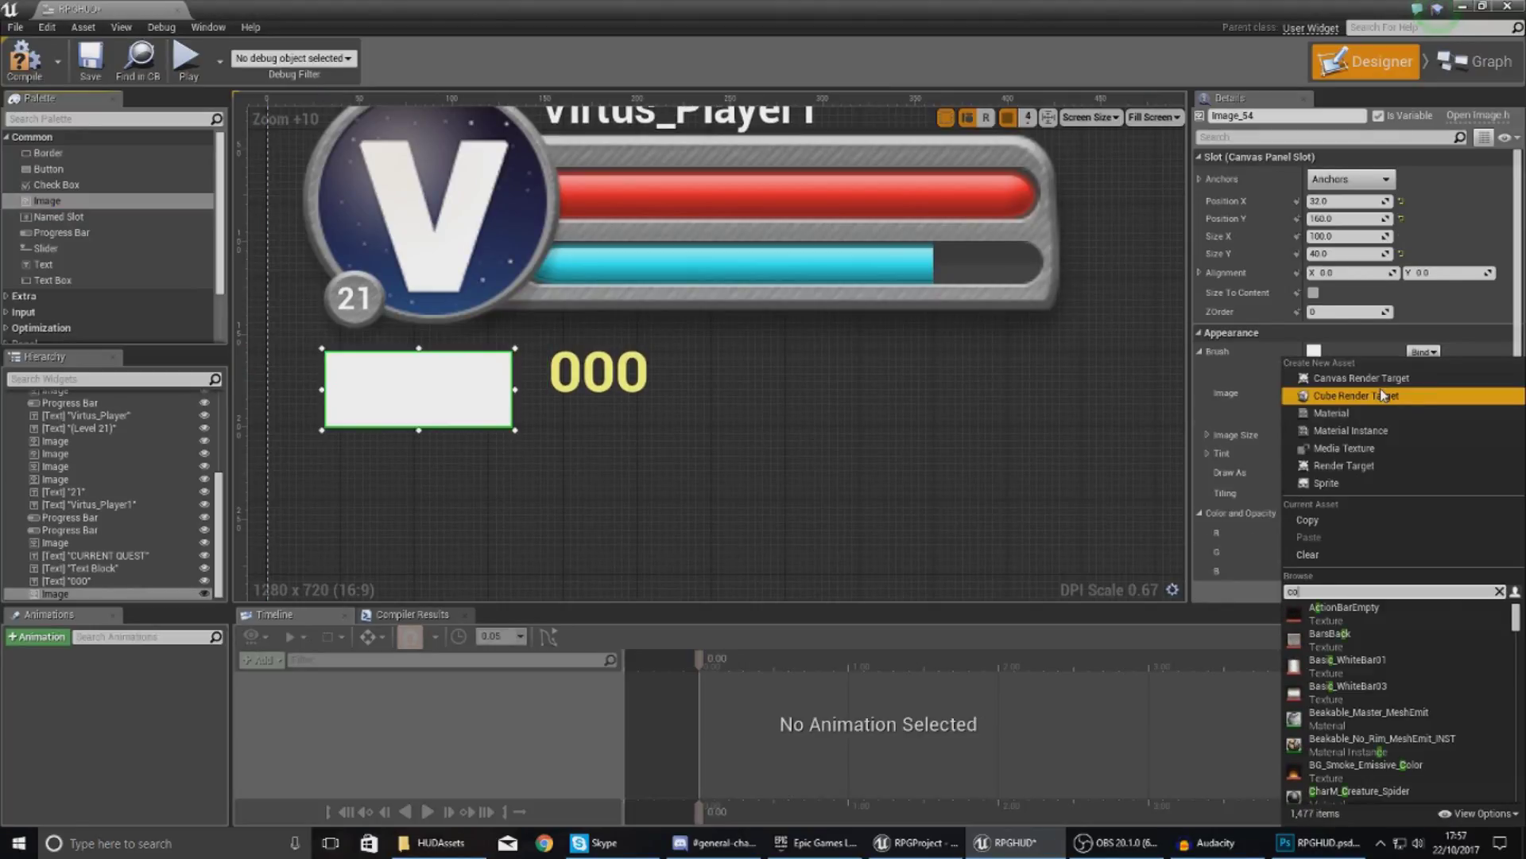
pyautogui.write('i')
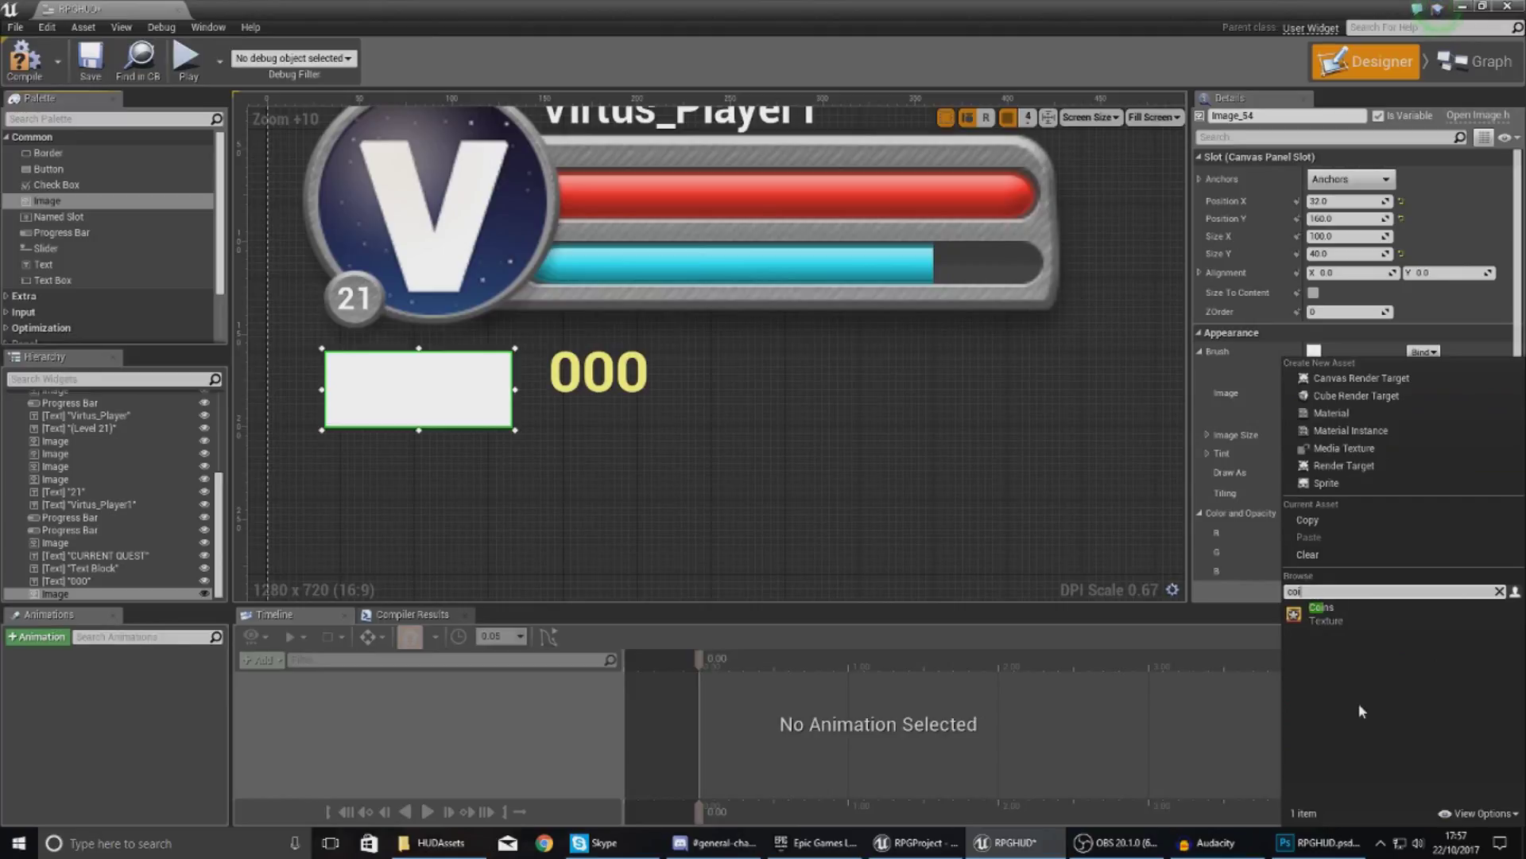
pyautogui.click(1342, 610)
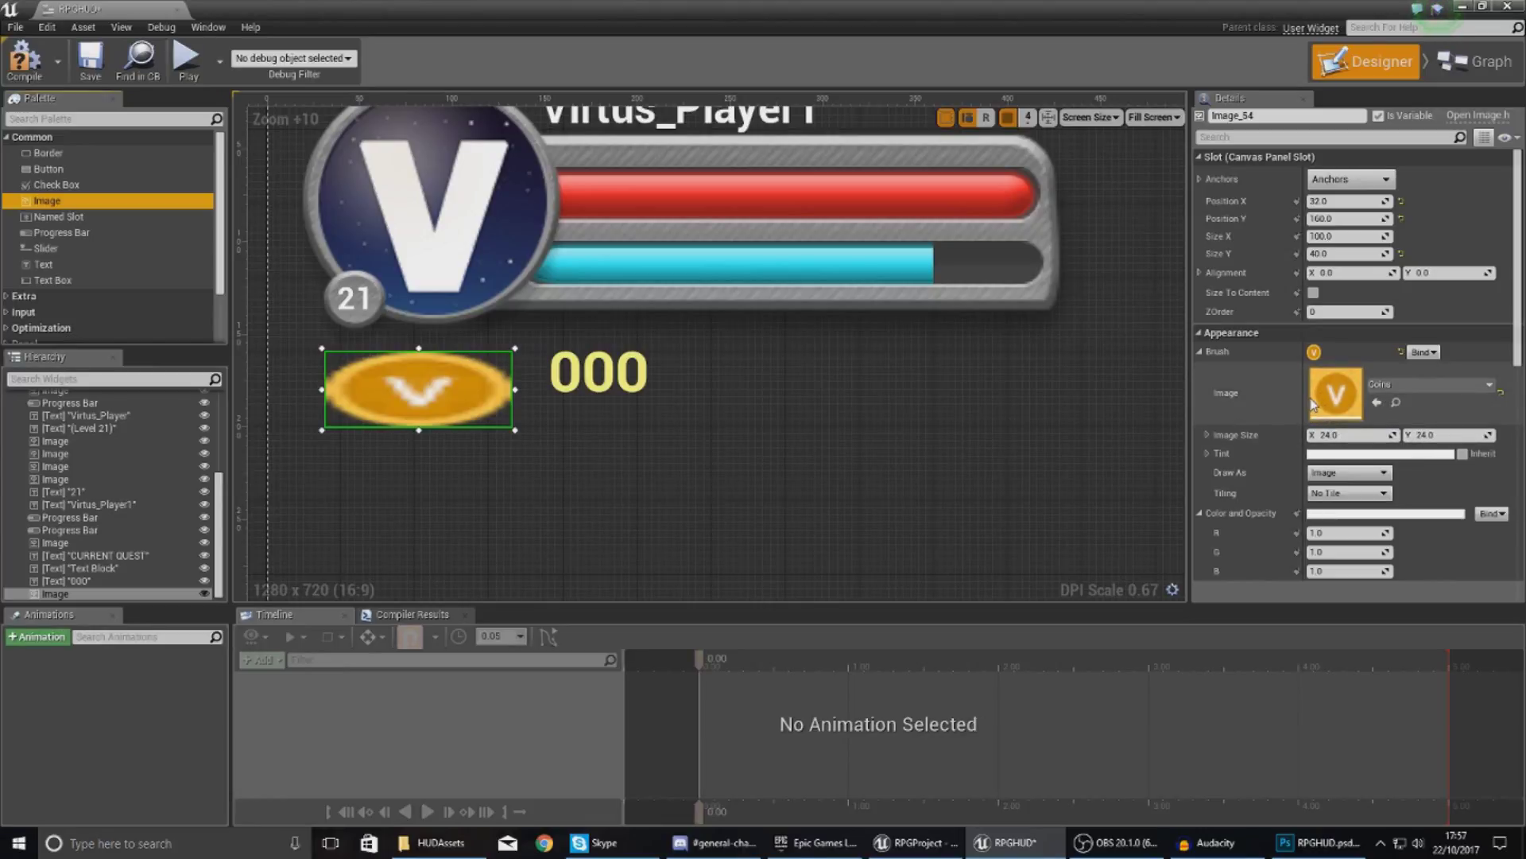
# Step: Size the coin image 24×24, line it up with the 000 text, and make the text Light
pyautogui.click(1342, 236)
pyautogui.write('24')
pyautogui.press('Return')
pyautogui.write('24')
pyautogui.press('Return')
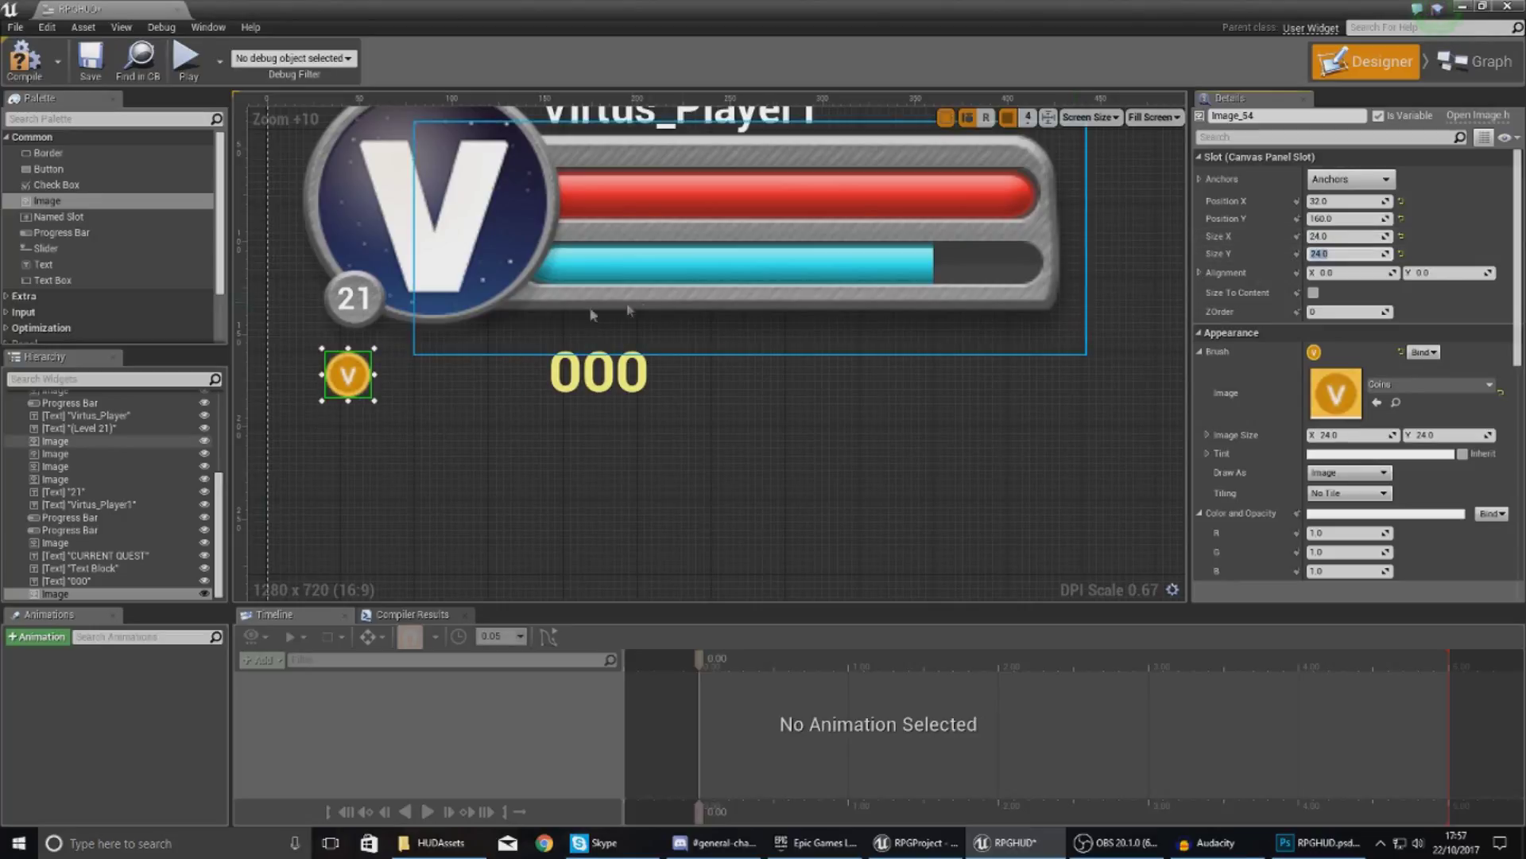
pyautogui.moveTo(351, 388); pyautogui.dragTo(517, 366)
pyautogui.moveTo(595, 384); pyautogui.dragTo(609, 362)
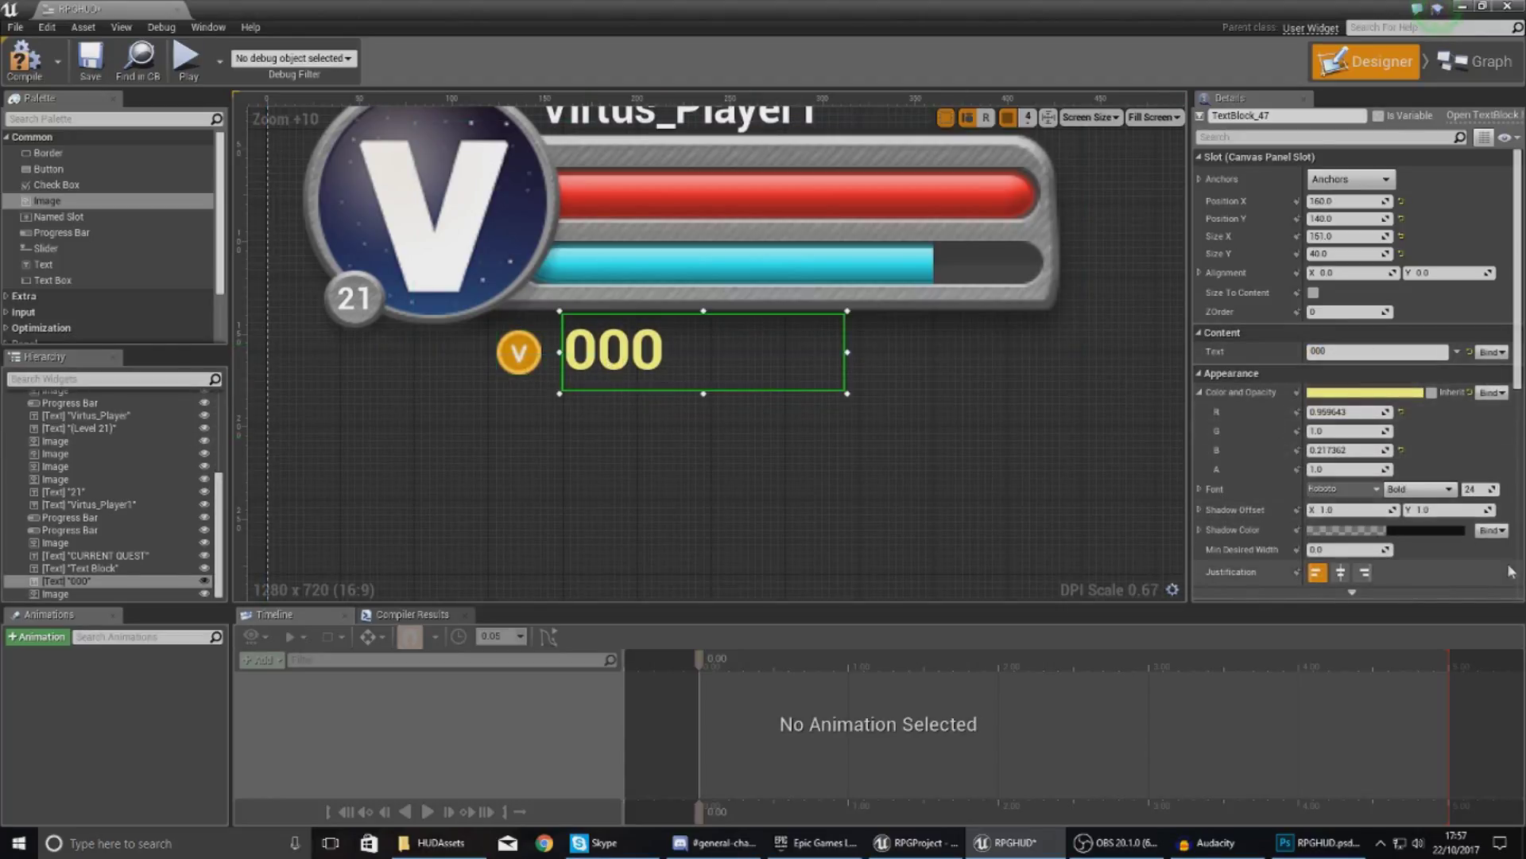
pyautogui.click(1398, 489)
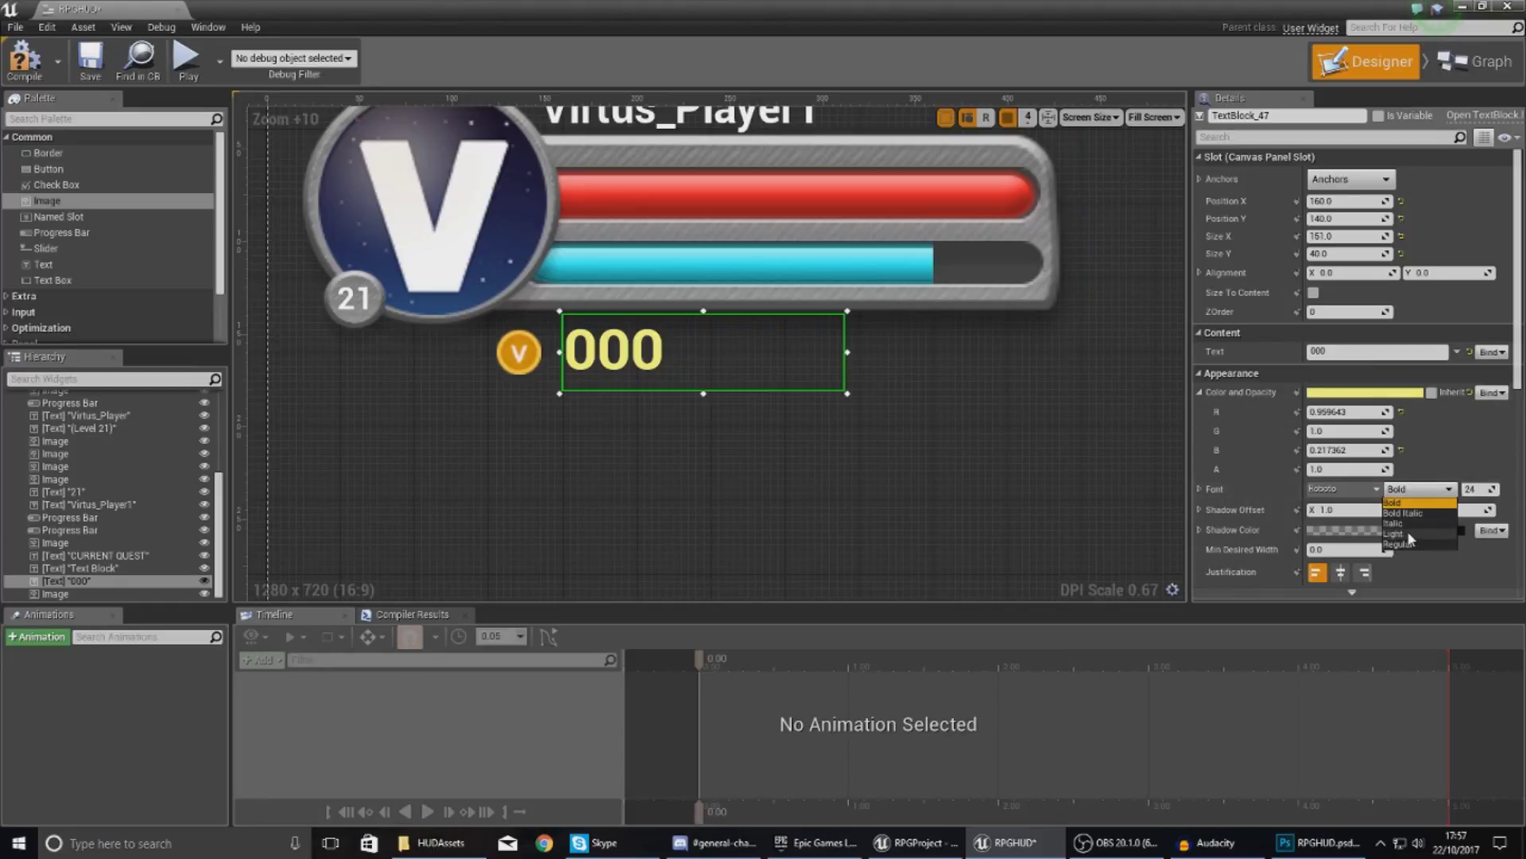
pyautogui.click(1406, 534)
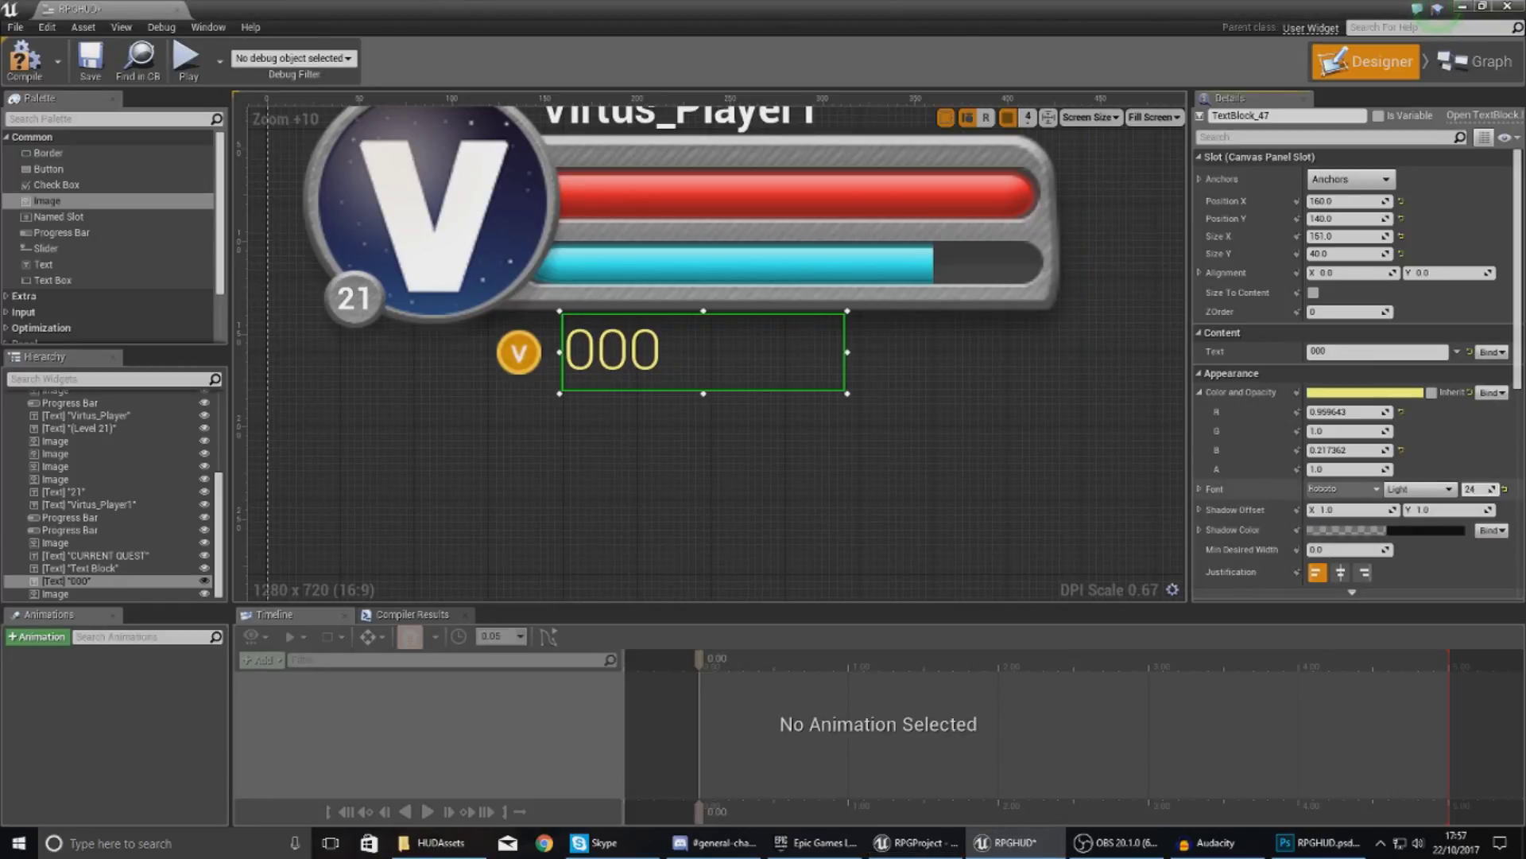
# Step: Set the 000 text to font size 16 and shrink its box to about 37×24 beside the coin
pyautogui.moveTo(1479, 489); pyautogui.dragTo(1478, 489)
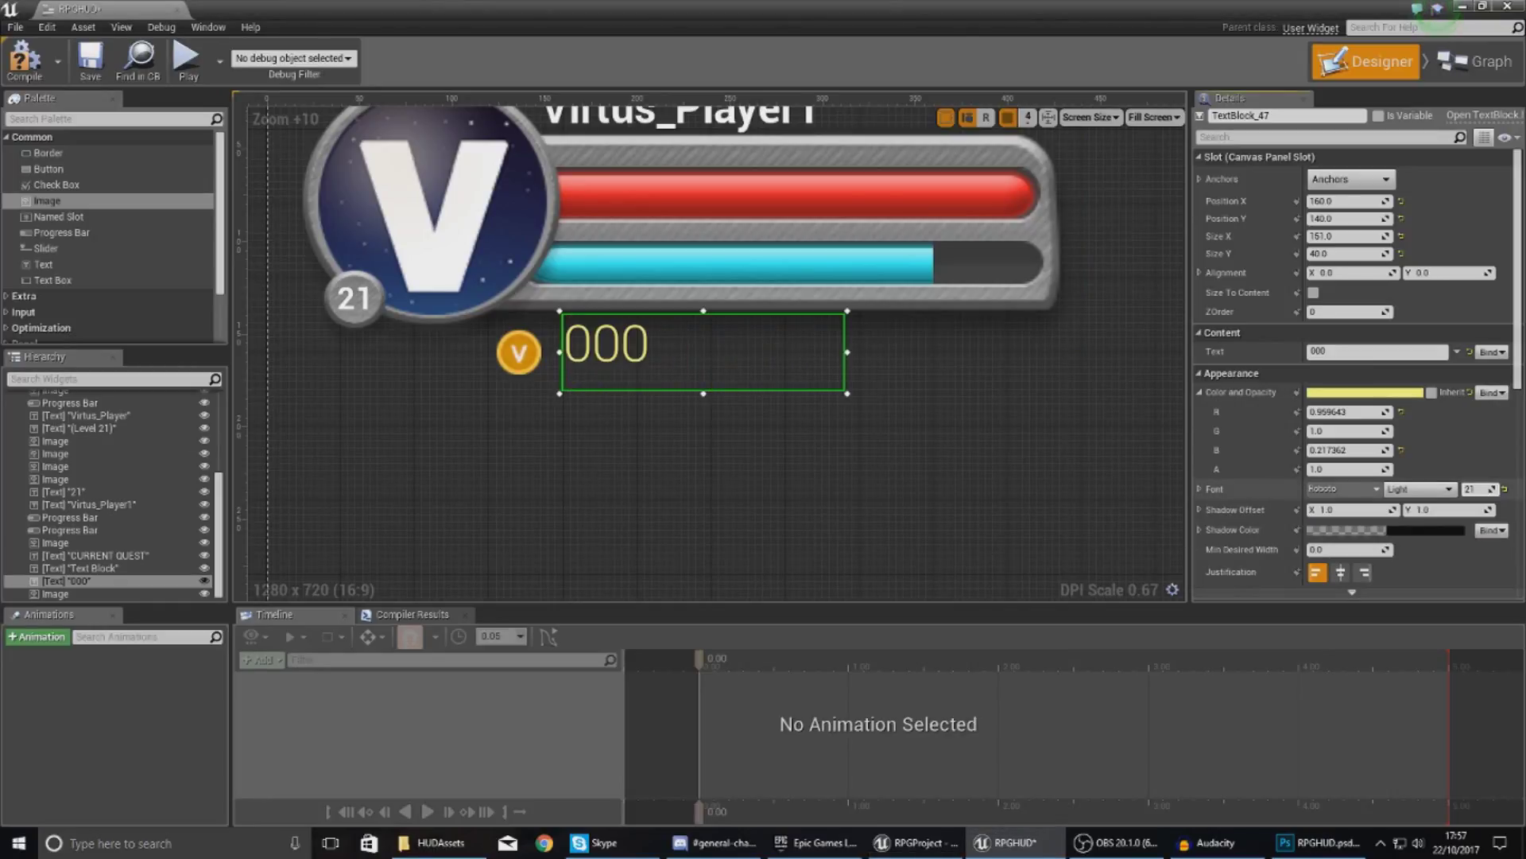
pyautogui.click(1482, 488)
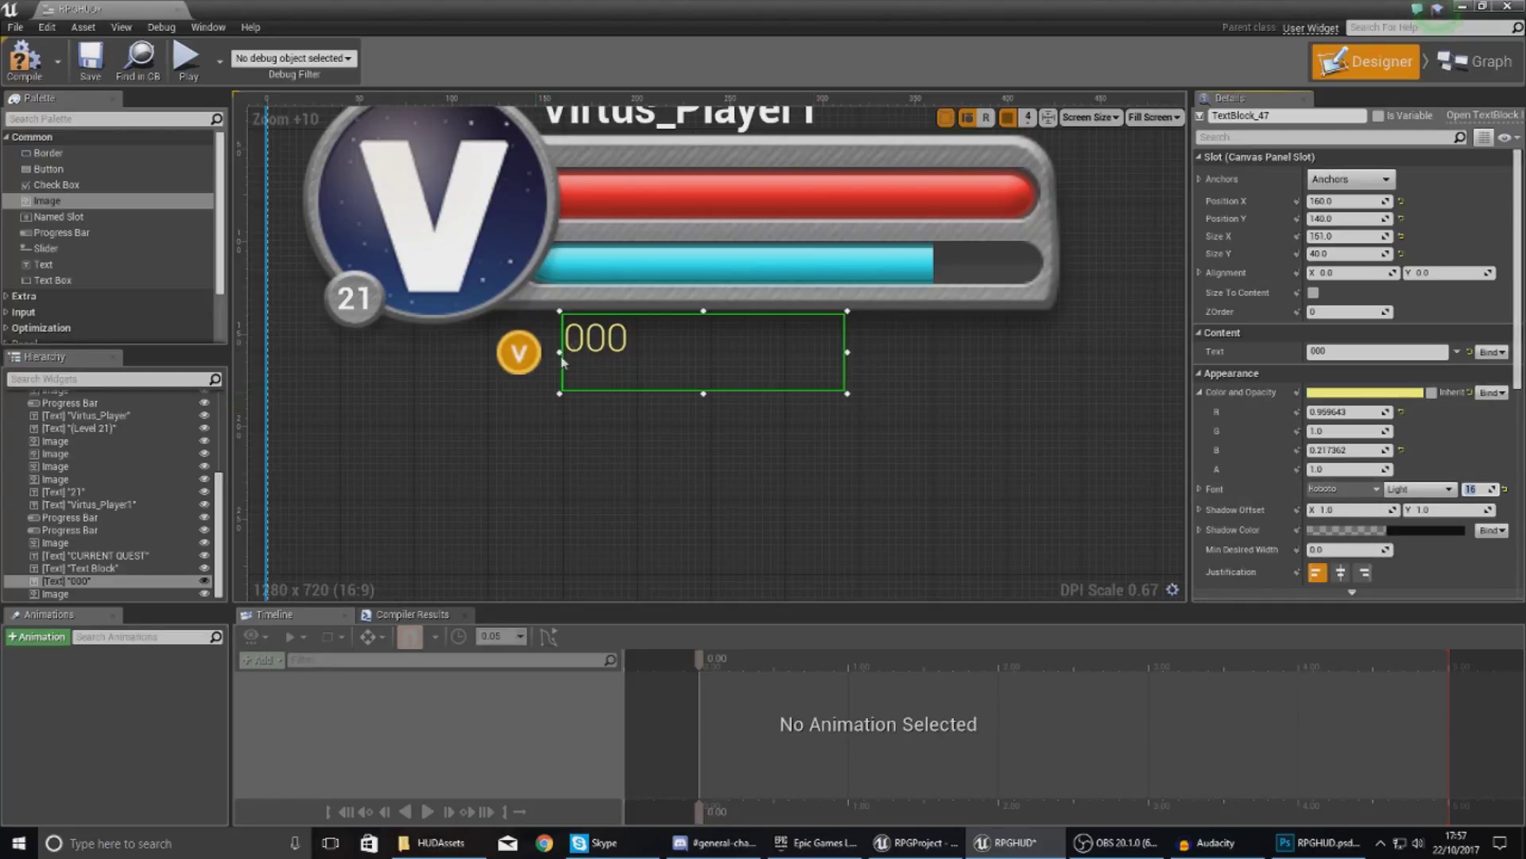
pyautogui.moveTo(581, 345); pyautogui.dragTo(593, 364)
pyautogui.press('Up')
pyautogui.click(620, 418)
pyautogui.click(835, 407)
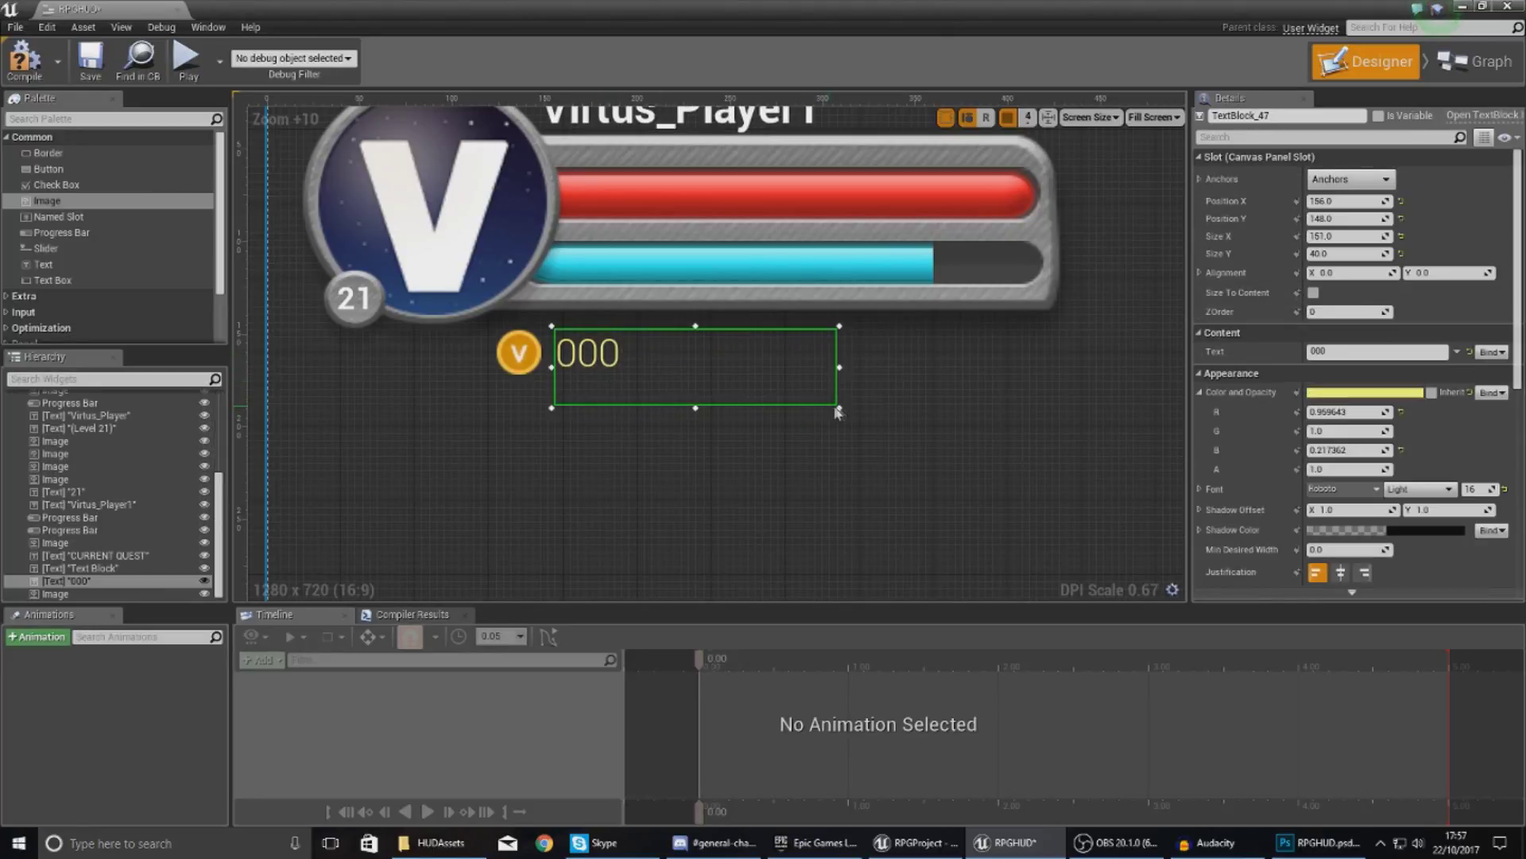
pyautogui.moveTo(694, 385); pyautogui.dragTo(646, 382)
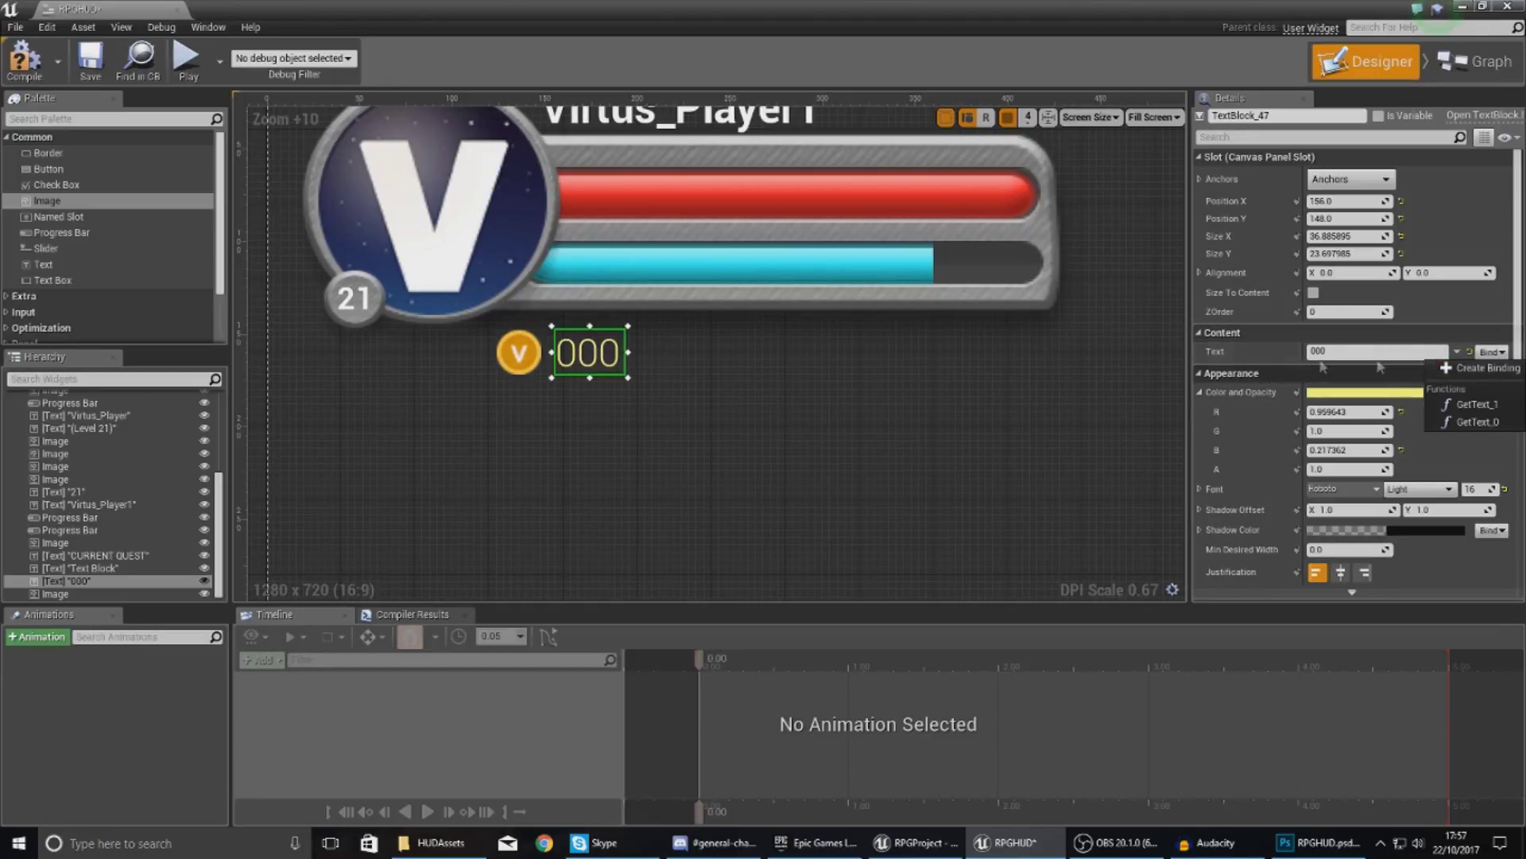
pyautogui.click(1479, 352)
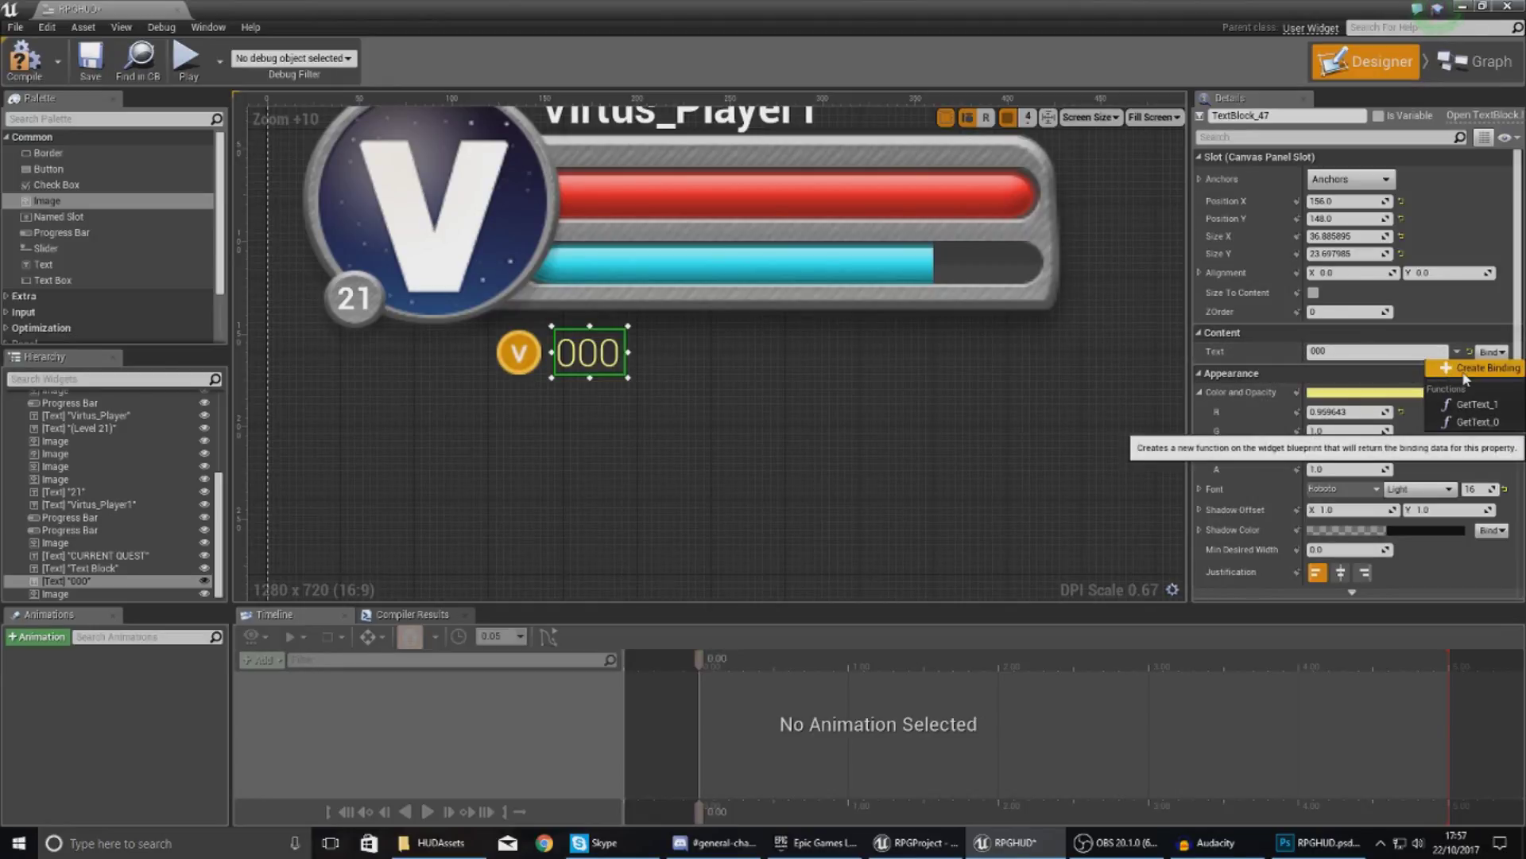
# Step: Create a text binding function and add a Cast to Magic_Character node
pyautogui.click(1483, 367)
pyautogui.moveTo(858, 418); pyautogui.dragTo(484, 331)
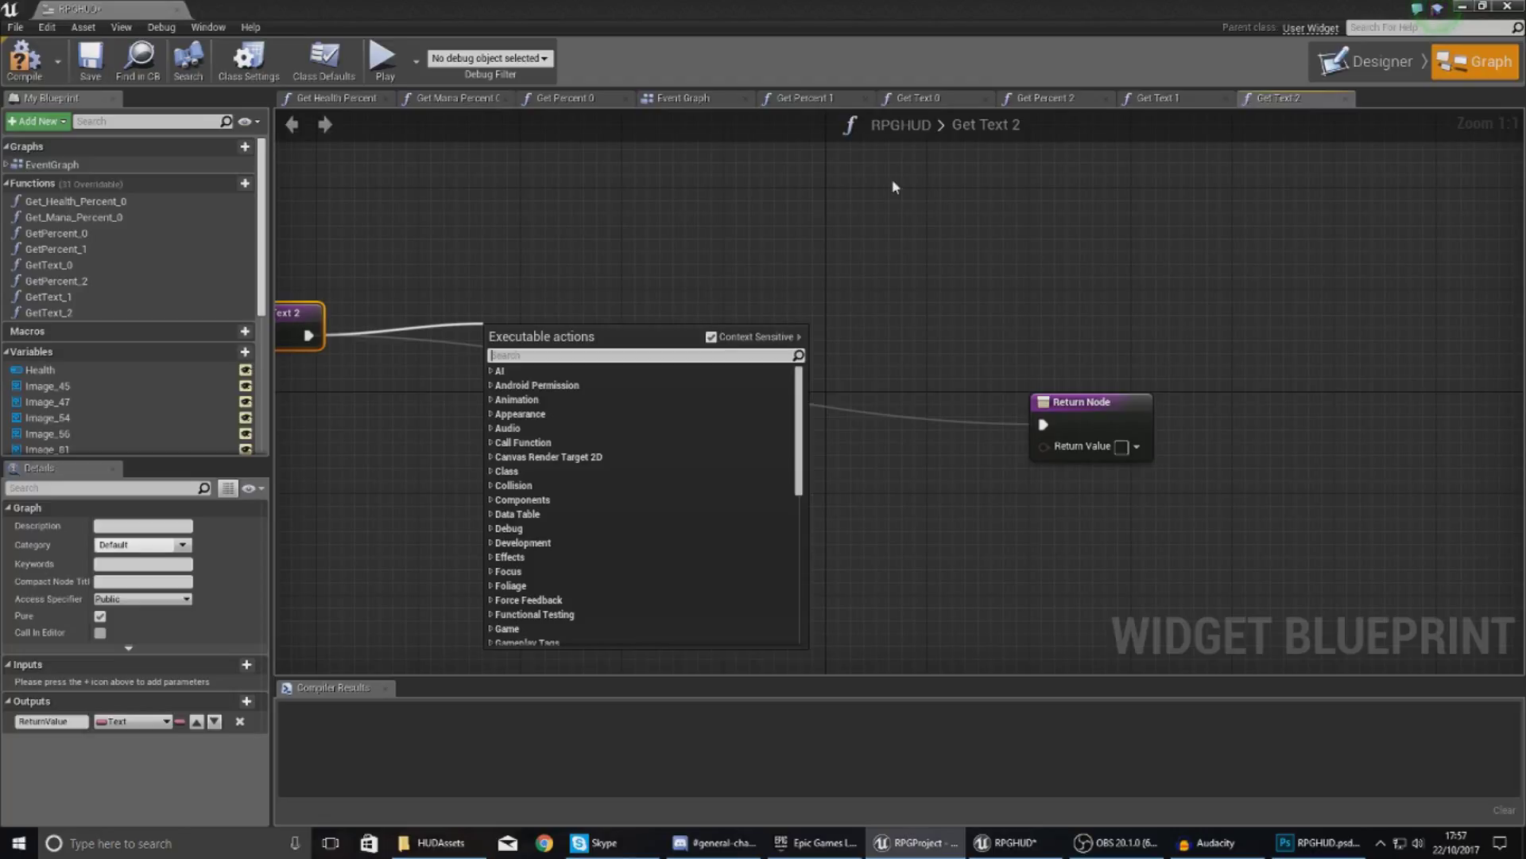
pyautogui.write('cast to magi')
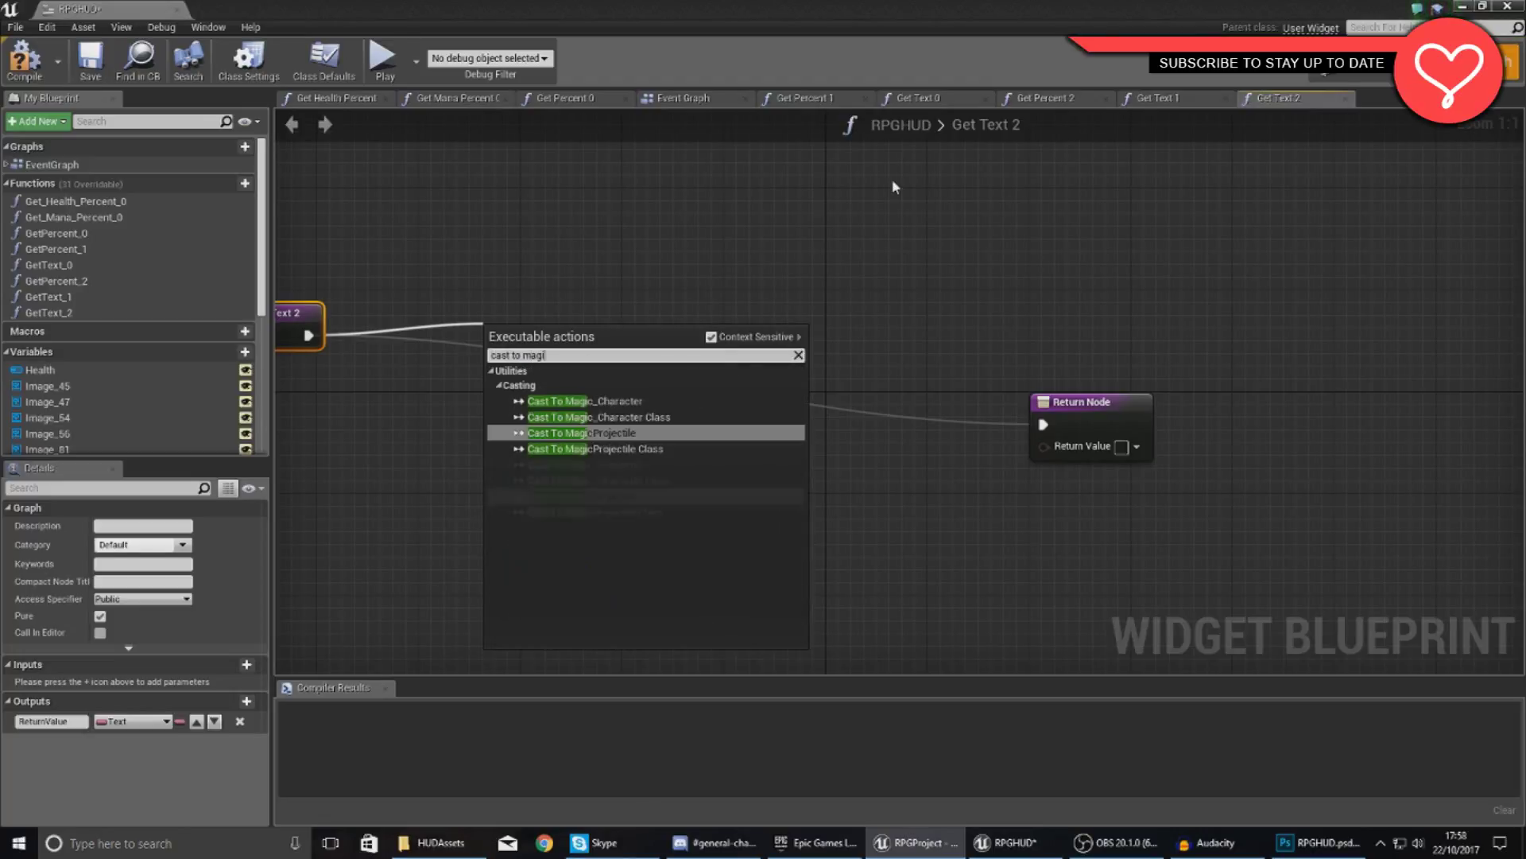
pyautogui.write('c_')
pyautogui.press('Return')
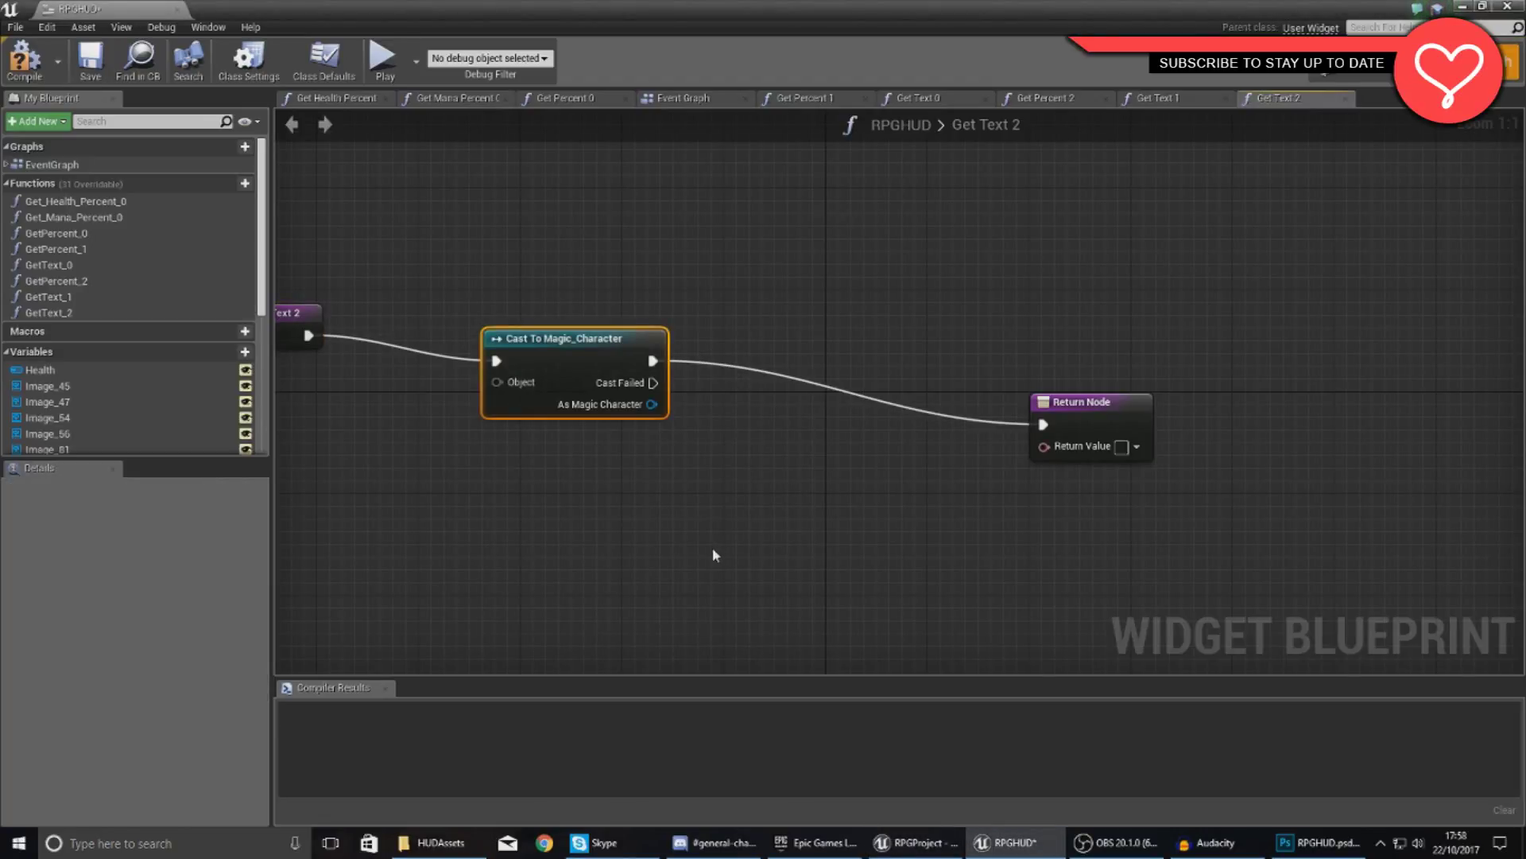
# Step: Return the cast's Currency through a ToText (int) node and expand its advanced pins
pyautogui.moveTo(652, 404); pyautogui.dragTo(670, 488)
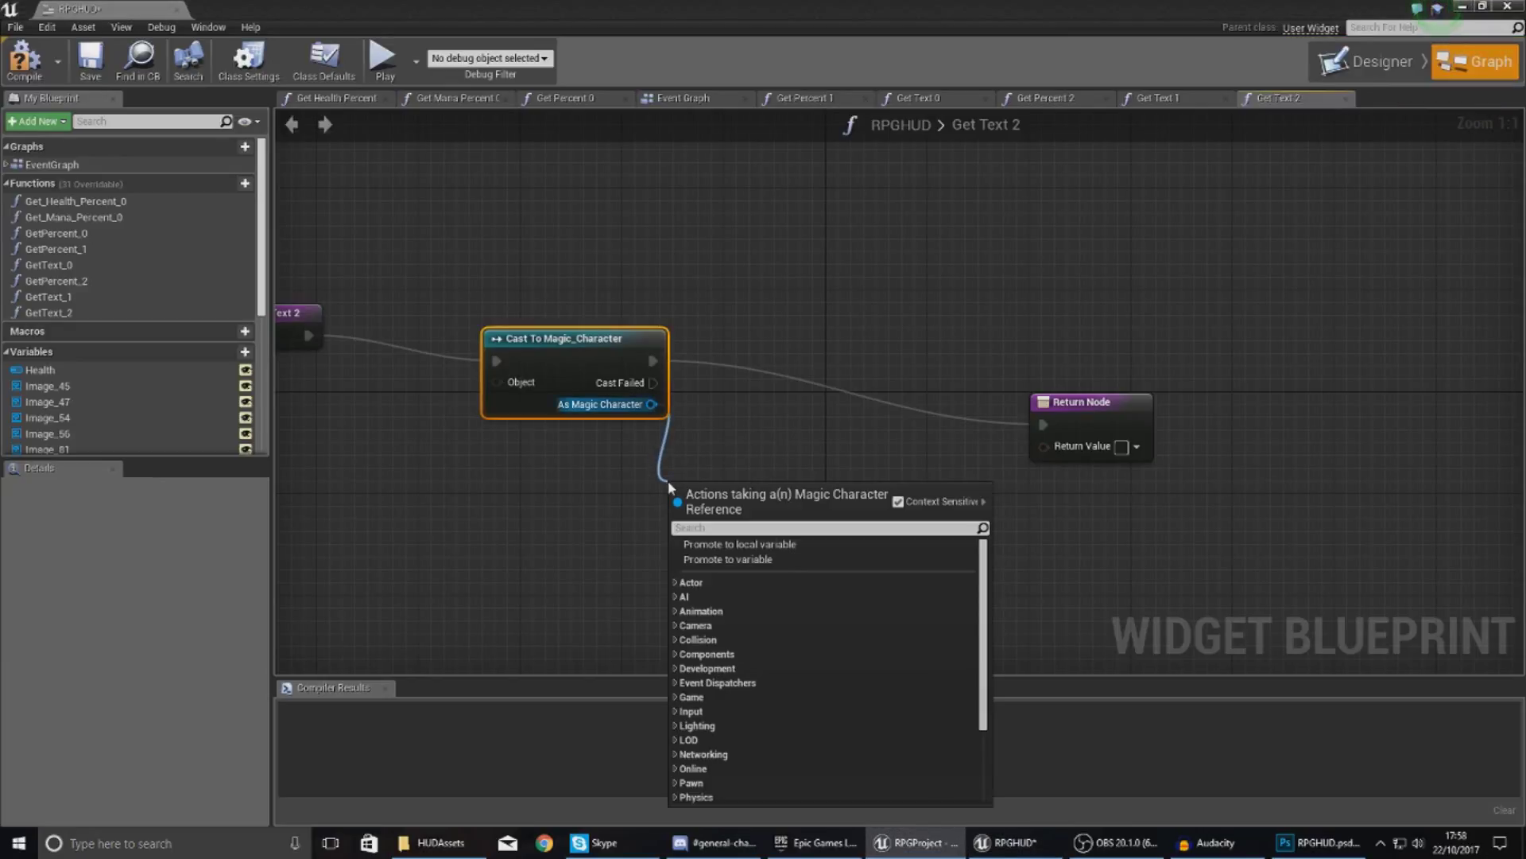
pyautogui.write('get currency')
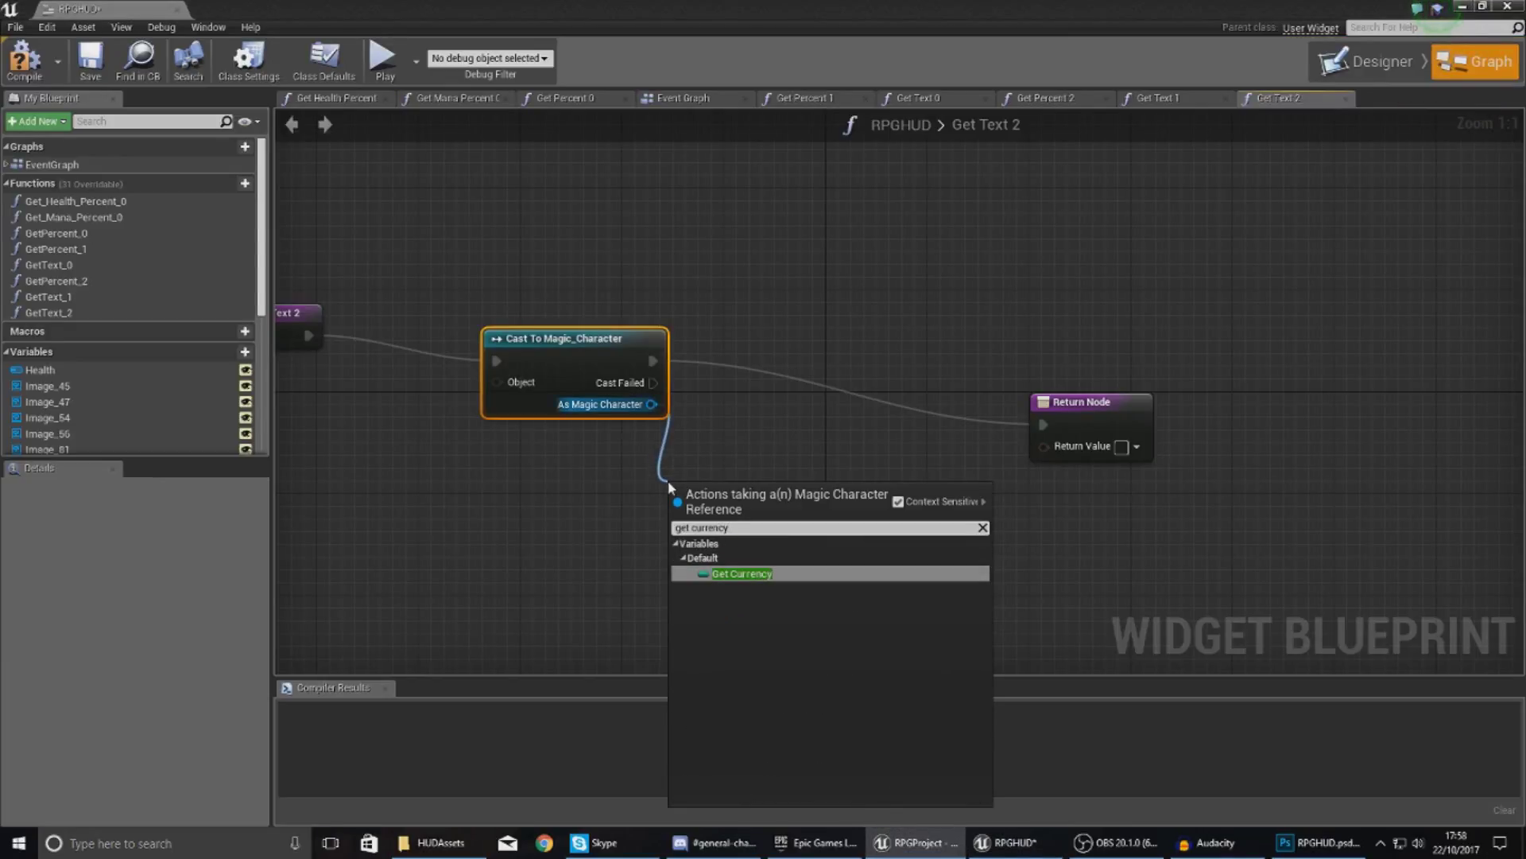
pyautogui.press('Return')
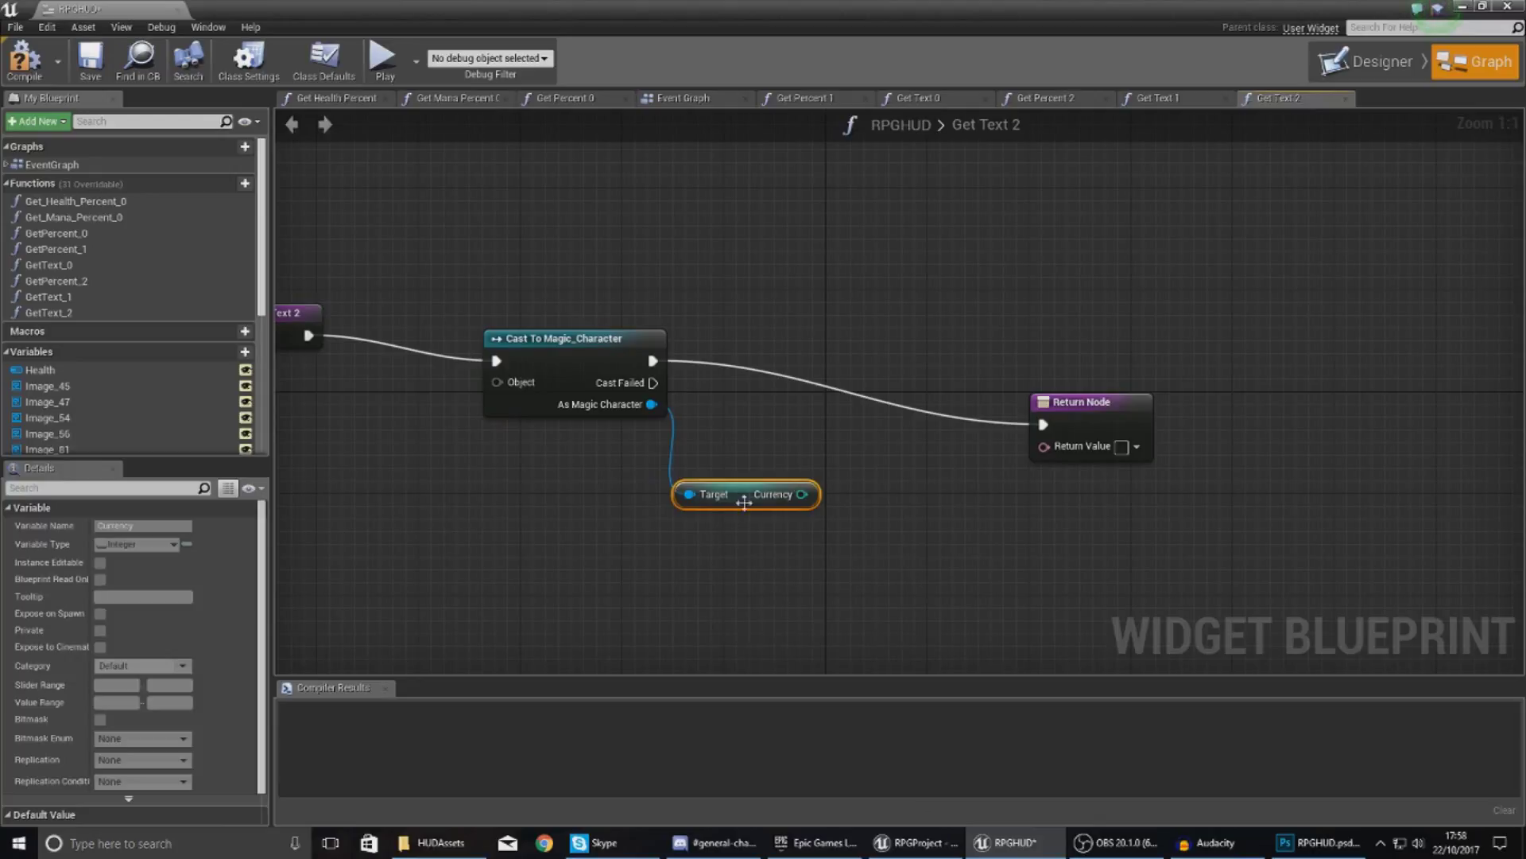
pyautogui.moveTo(802, 495); pyautogui.dragTo(1043, 446)
pyautogui.moveTo(1078, 425); pyautogui.dragTo(1113, 407)
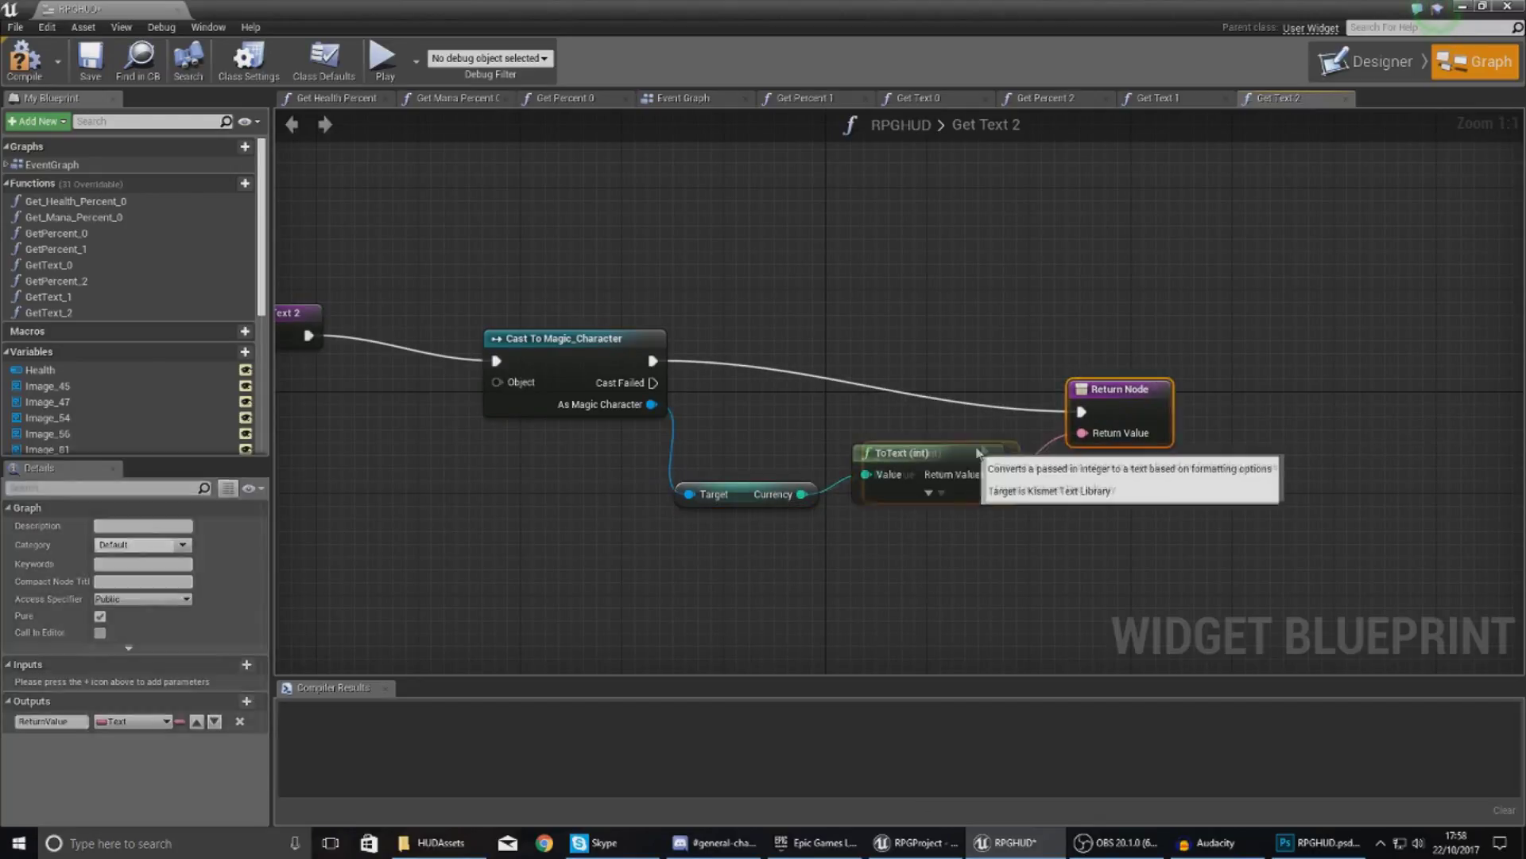
pyautogui.moveTo(914, 453); pyautogui.dragTo(927, 453)
pyautogui.click(939, 493)
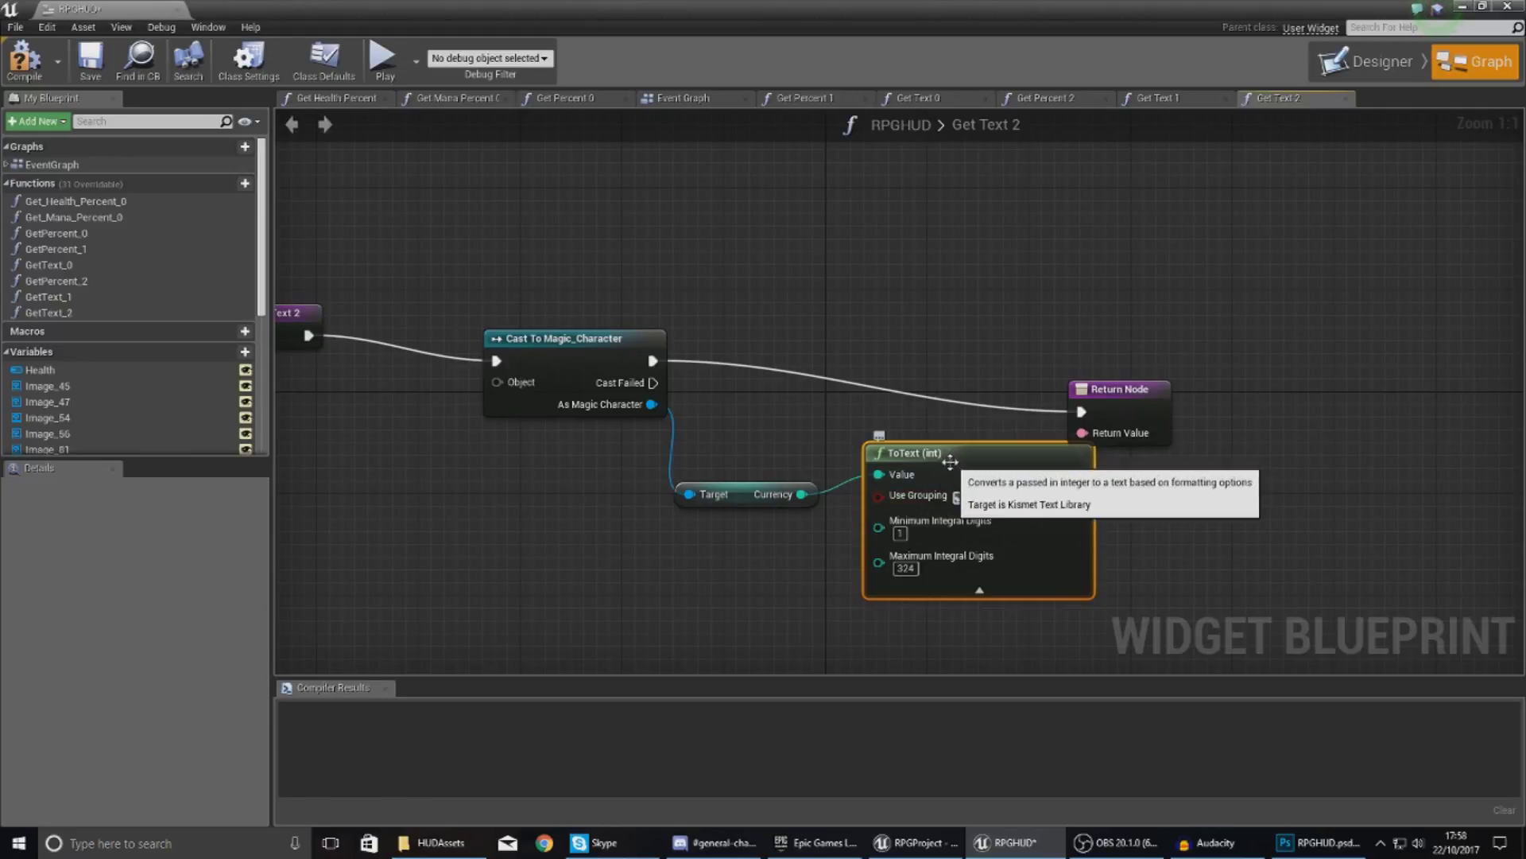
pyautogui.moveTo(1147, 427); pyautogui.dragTo(1196, 390)
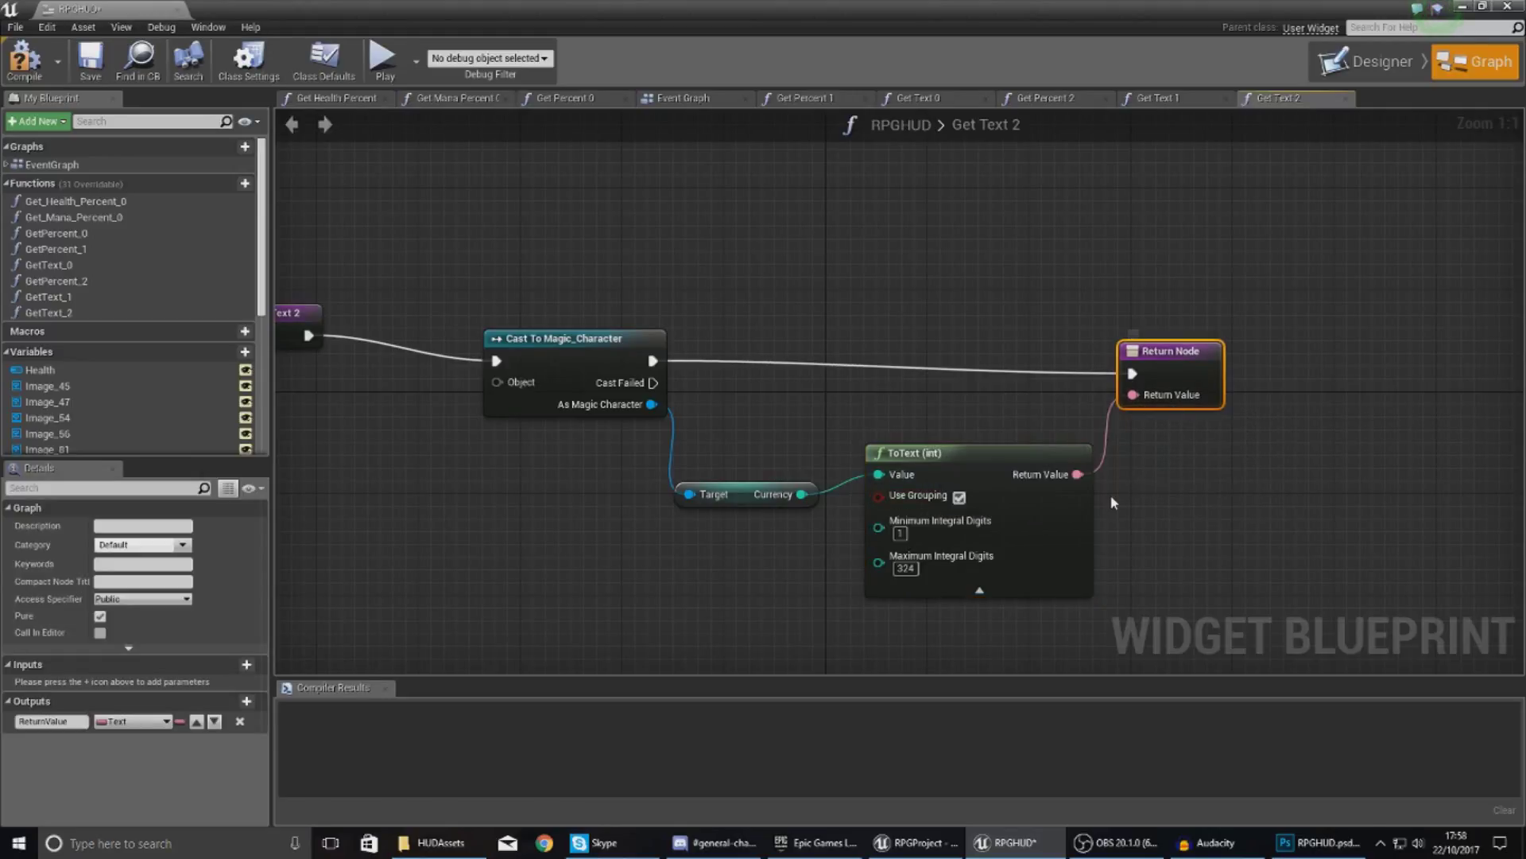
pyautogui.click(1002, 413)
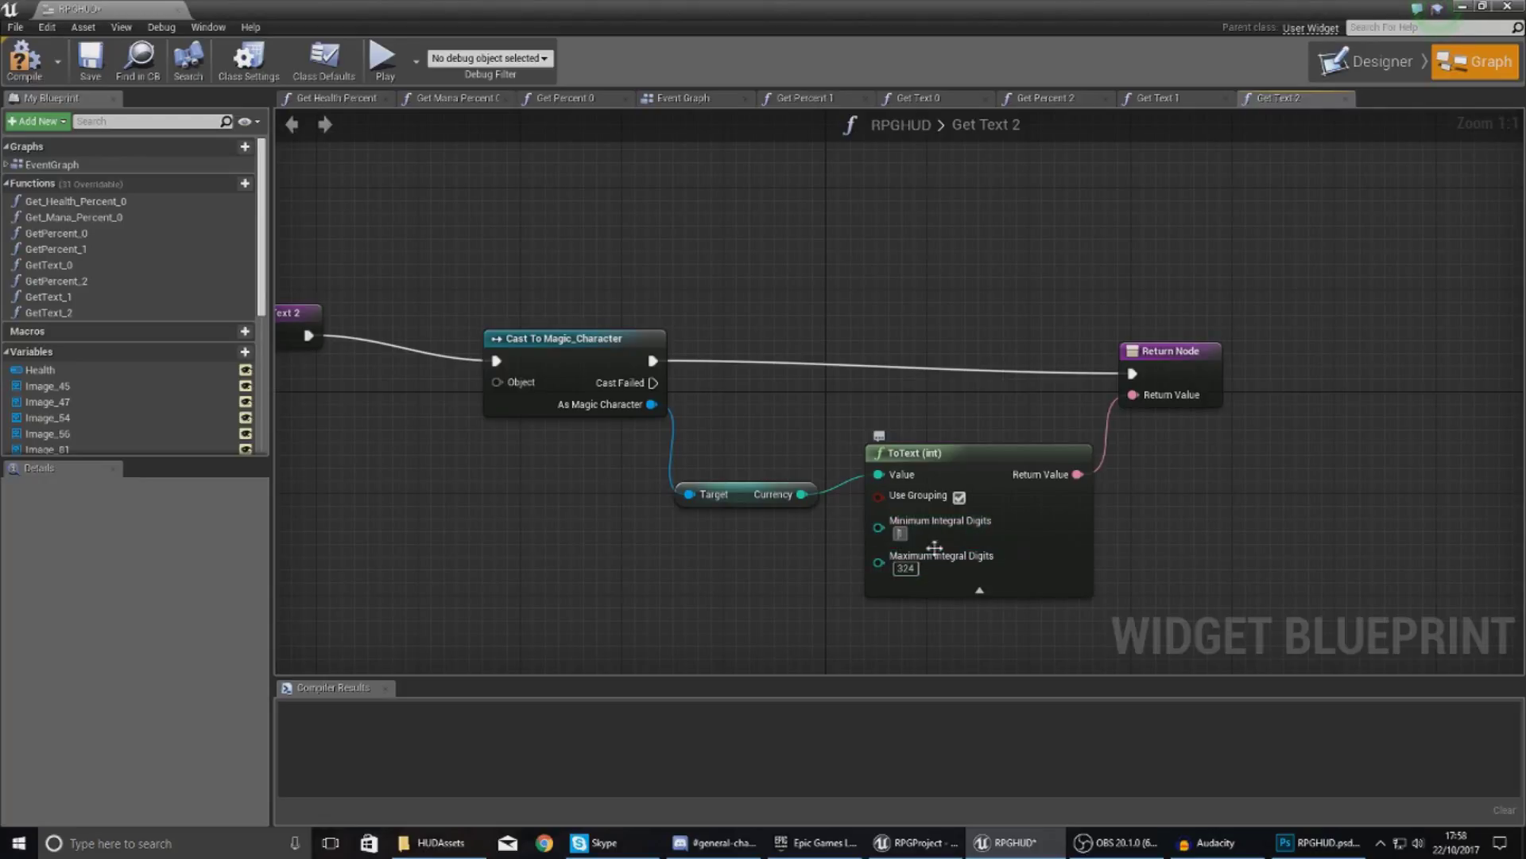
# Step: Set ToText's Minimum Integral Digits to 3, leaving Use Grouping on
pyautogui.click(901, 534)
pyautogui.write('3')
pyautogui.click(959, 497)
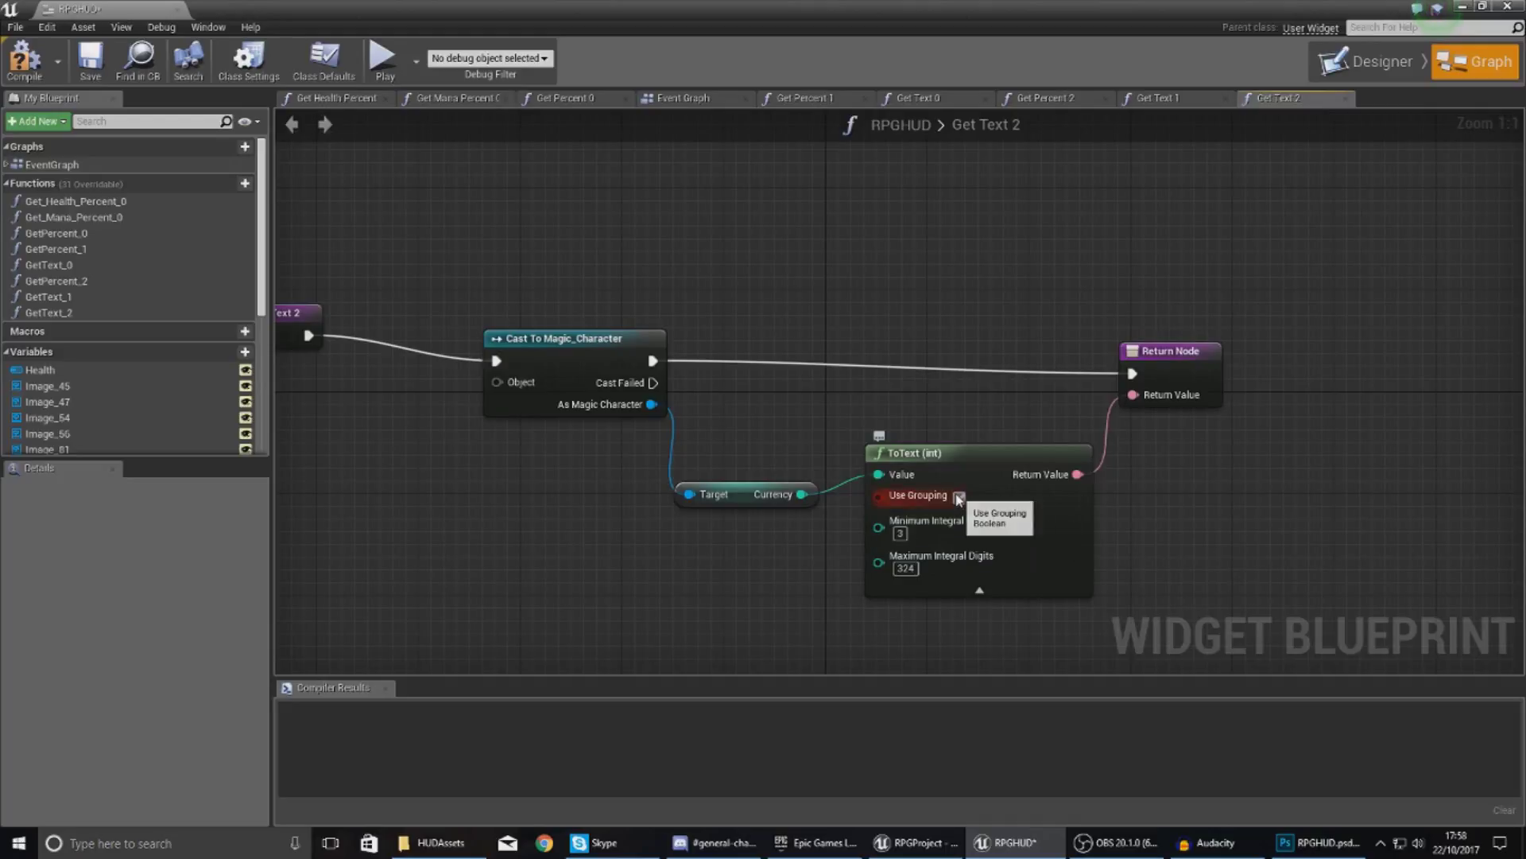
pyautogui.click(958, 496)
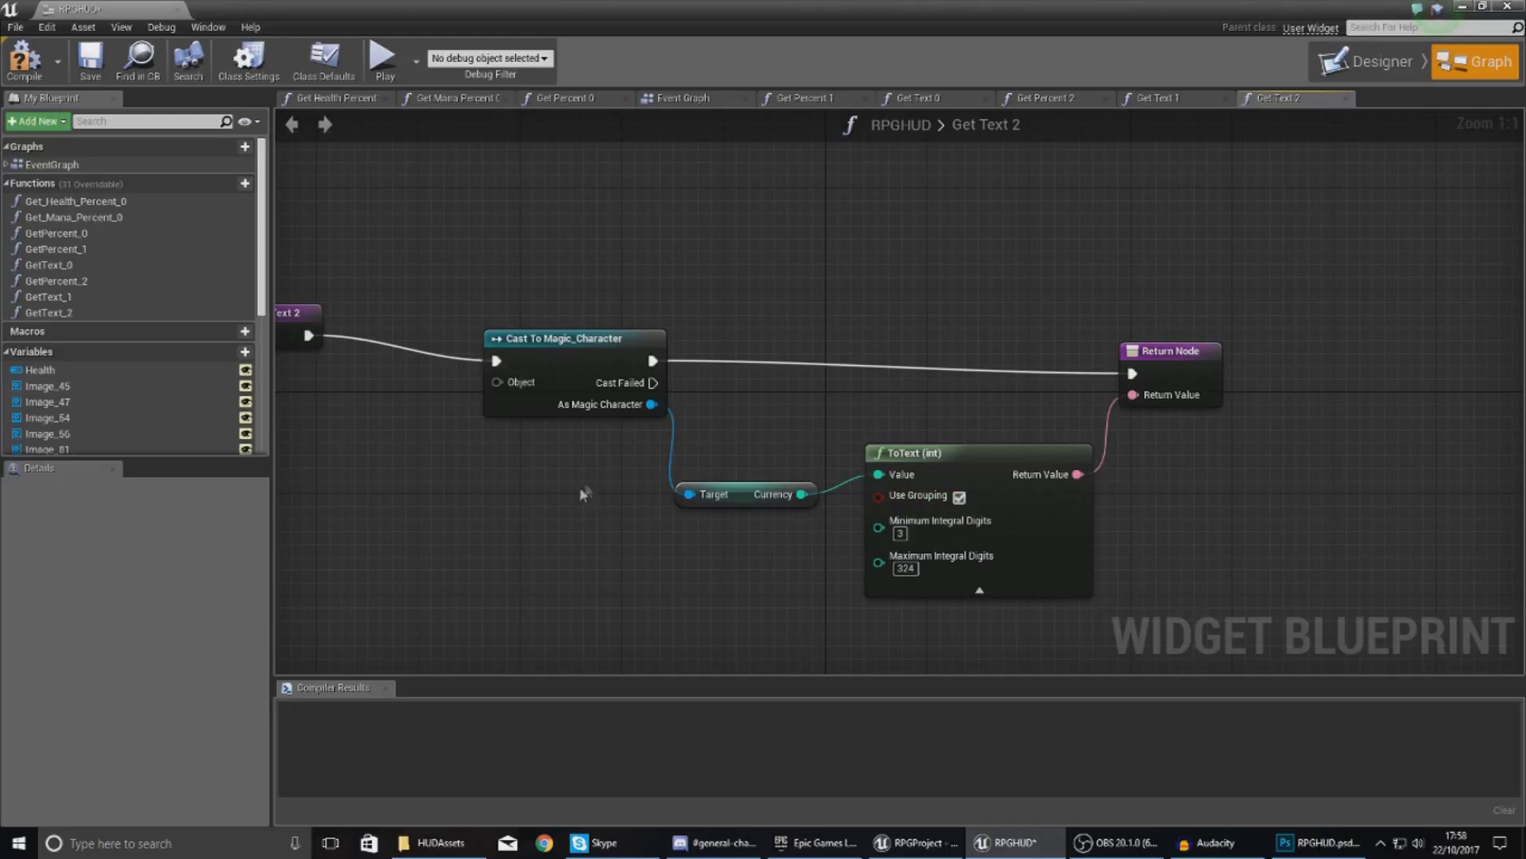
# Step: Feed Get Player Character into the cast's Object pin and compile the HUD
pyautogui.moveTo(586, 487); pyautogui.dragTo(793, 426, button='right')
pyautogui.moveTo(731, 347); pyautogui.dragTo(575, 452)
pyautogui.write('g')
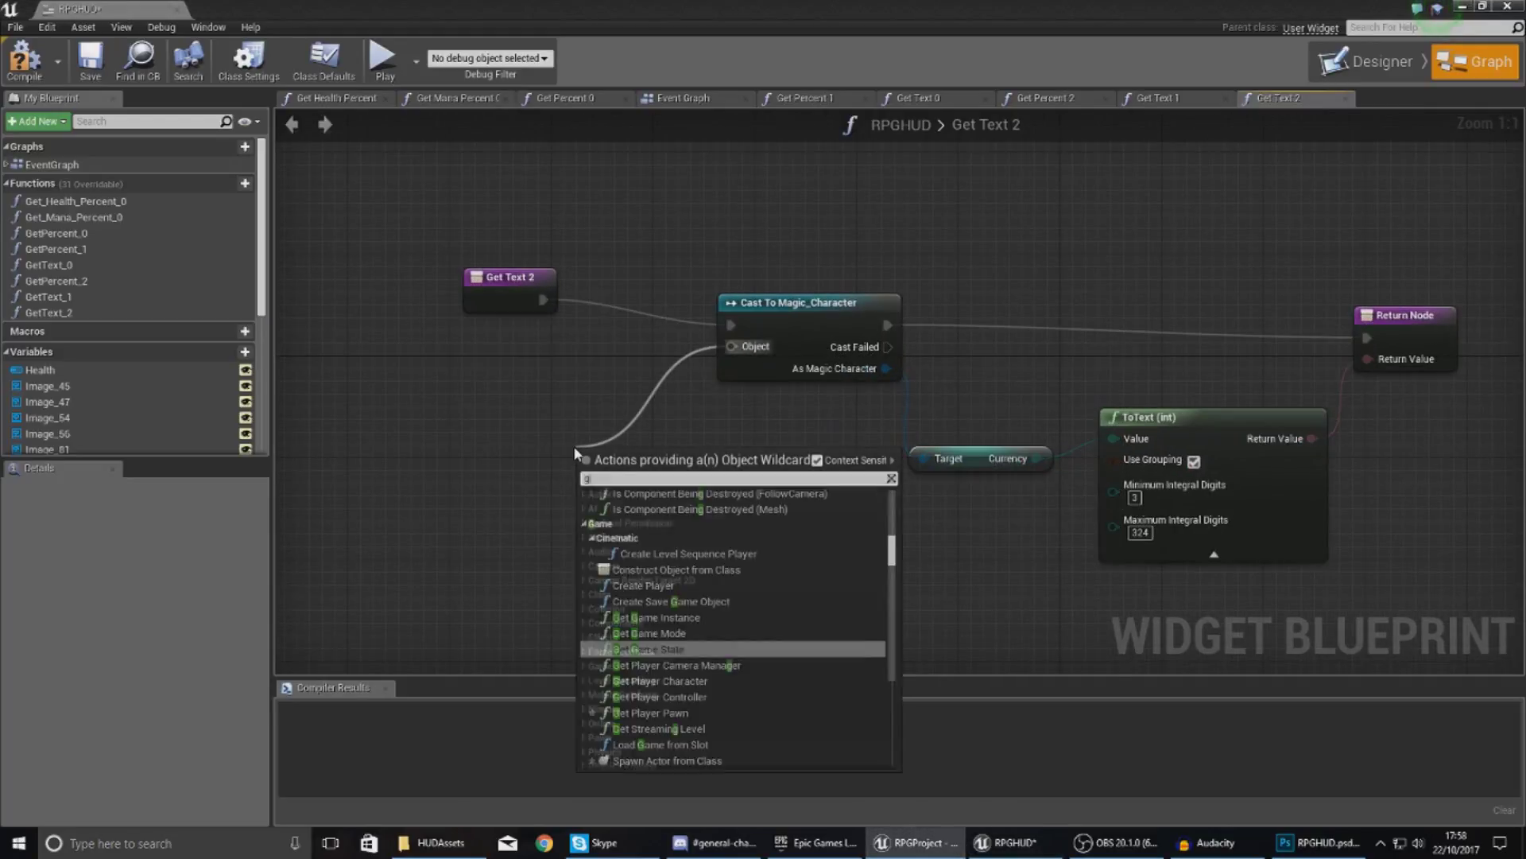
pyautogui.write('et player charact')
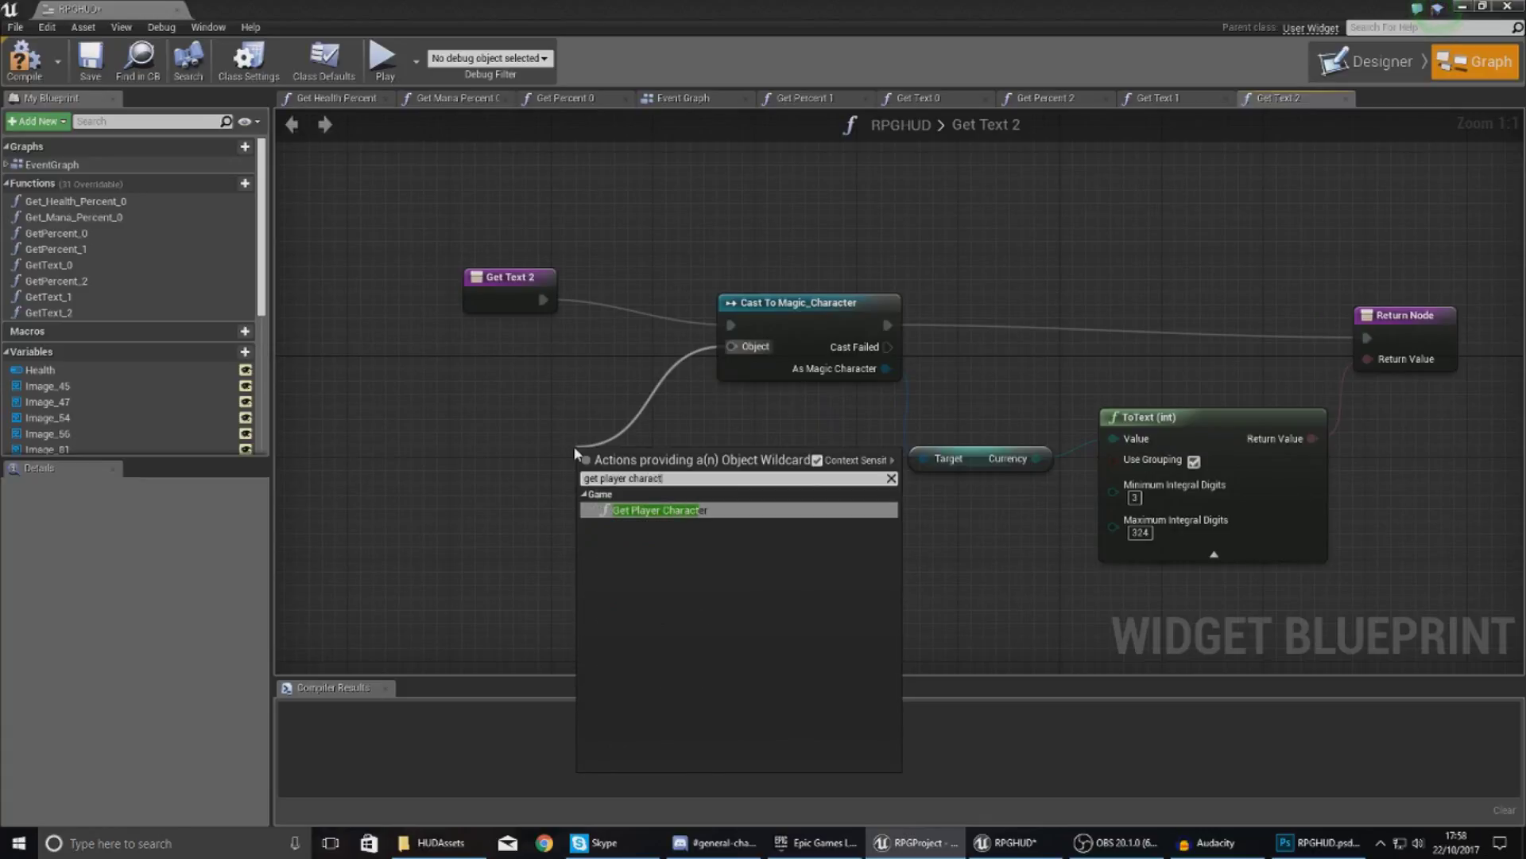
pyautogui.write('e')
pyautogui.press('Return')
pyautogui.moveTo(611, 460); pyautogui.dragTo(510, 497)
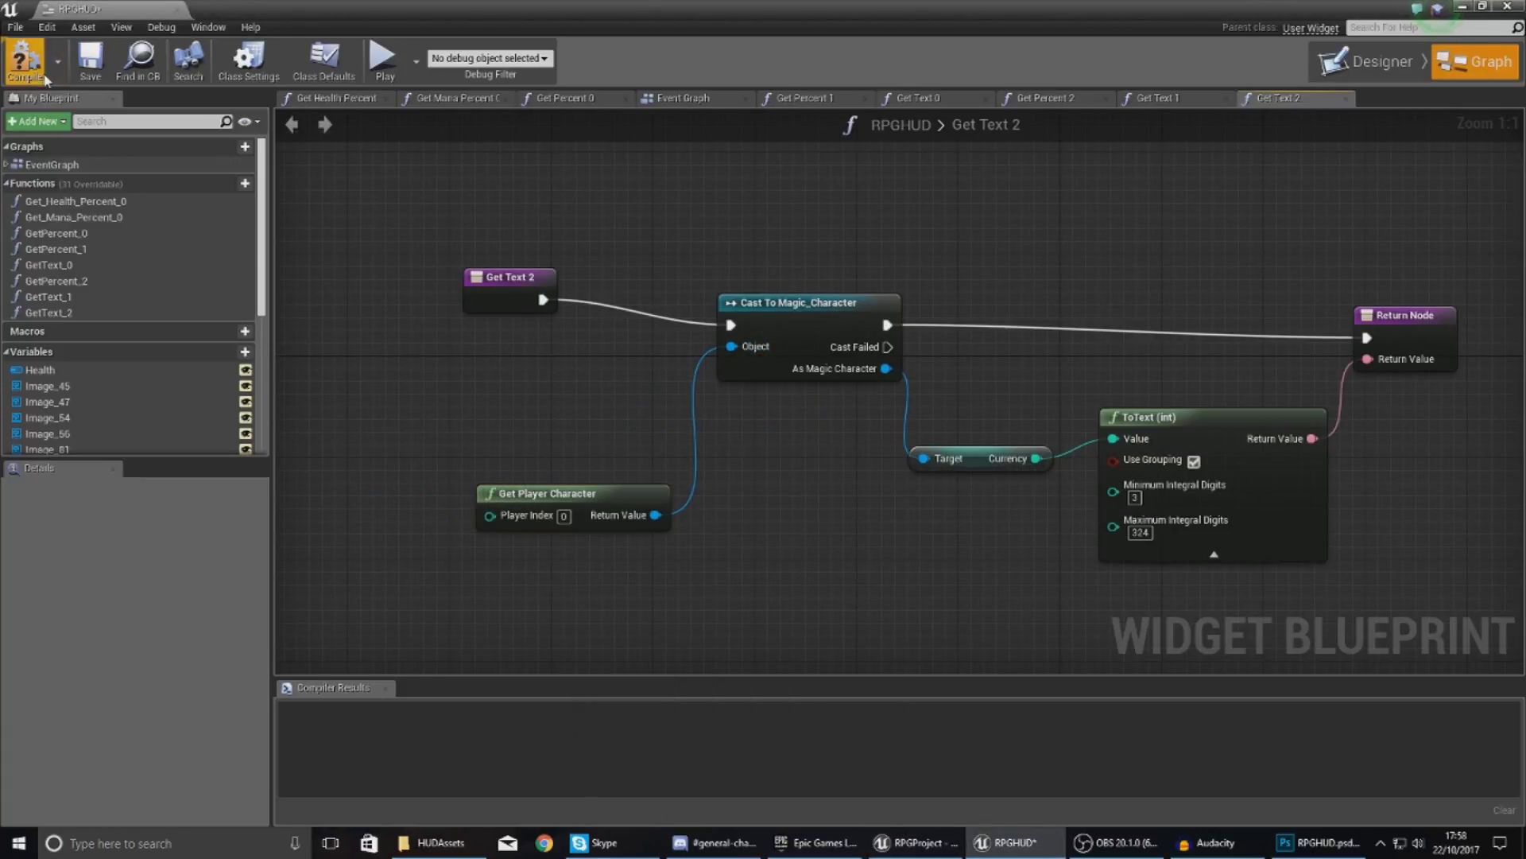
pyautogui.click(24, 60)
# Step: Inspect the coin image and 000 text in the Designer, then close RPGHUD
pyautogui.click(1366, 62)
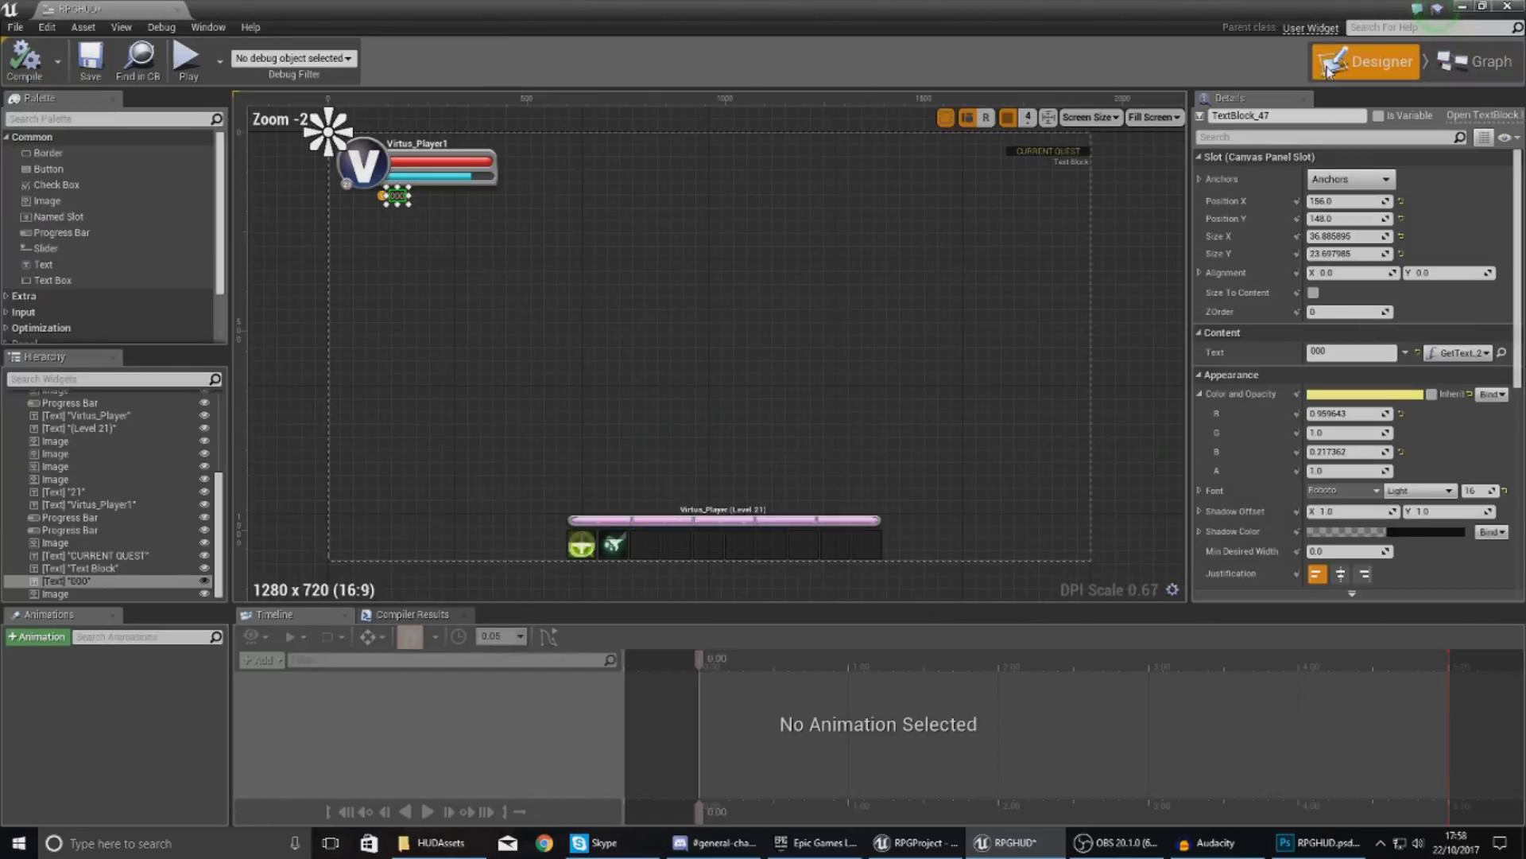
pyautogui.scroll(6, 756, 255)
pyautogui.moveTo(392, 266); pyautogui.dragTo(915, 488, button='right')
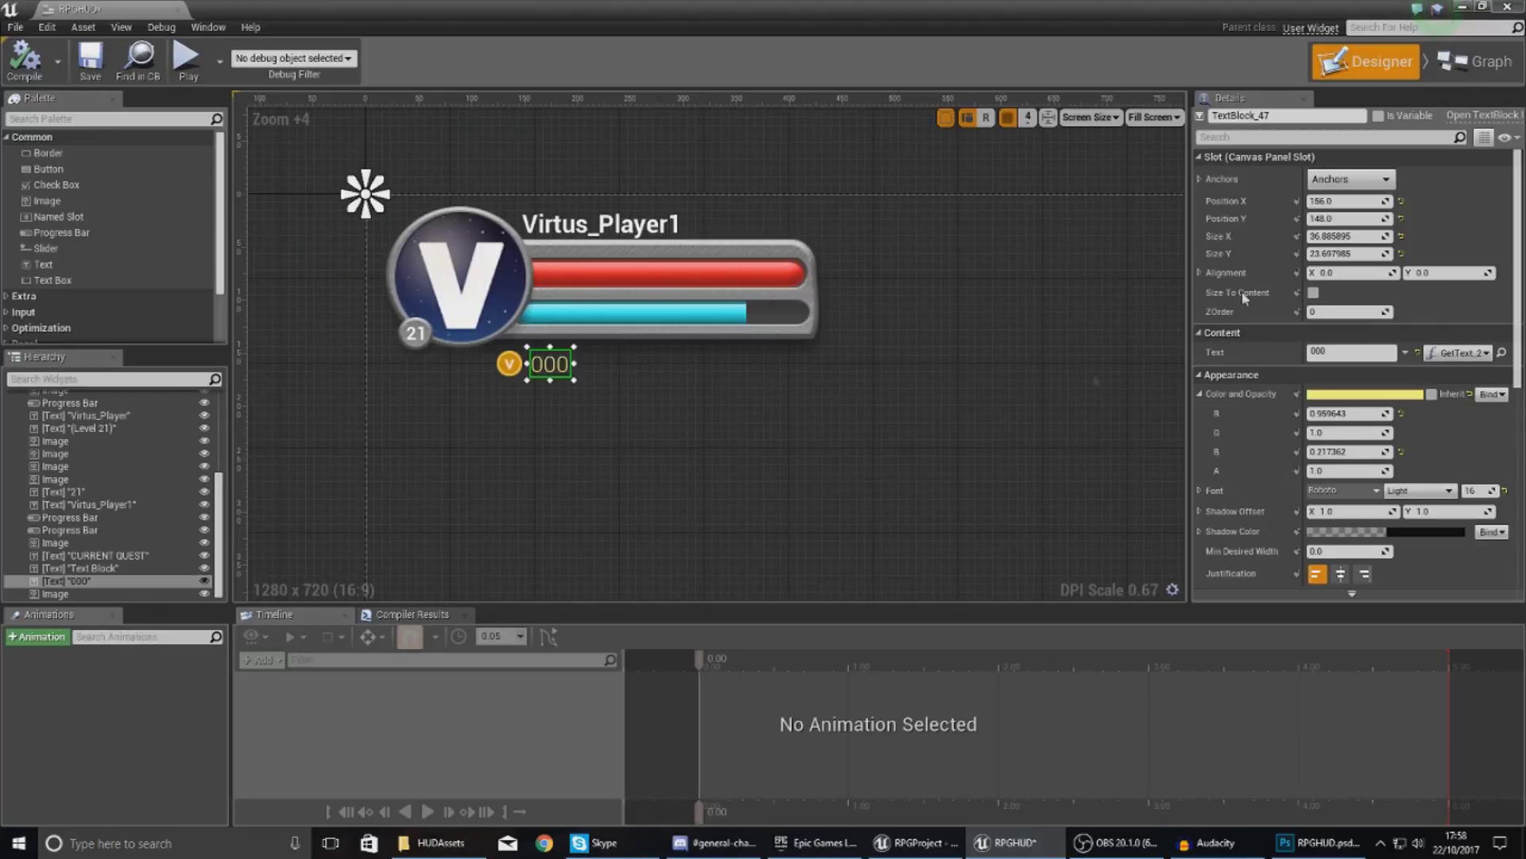
pyautogui.click(509, 363)
pyautogui.click(540, 372)
pyautogui.click(605, 414)
pyautogui.click(508, 363)
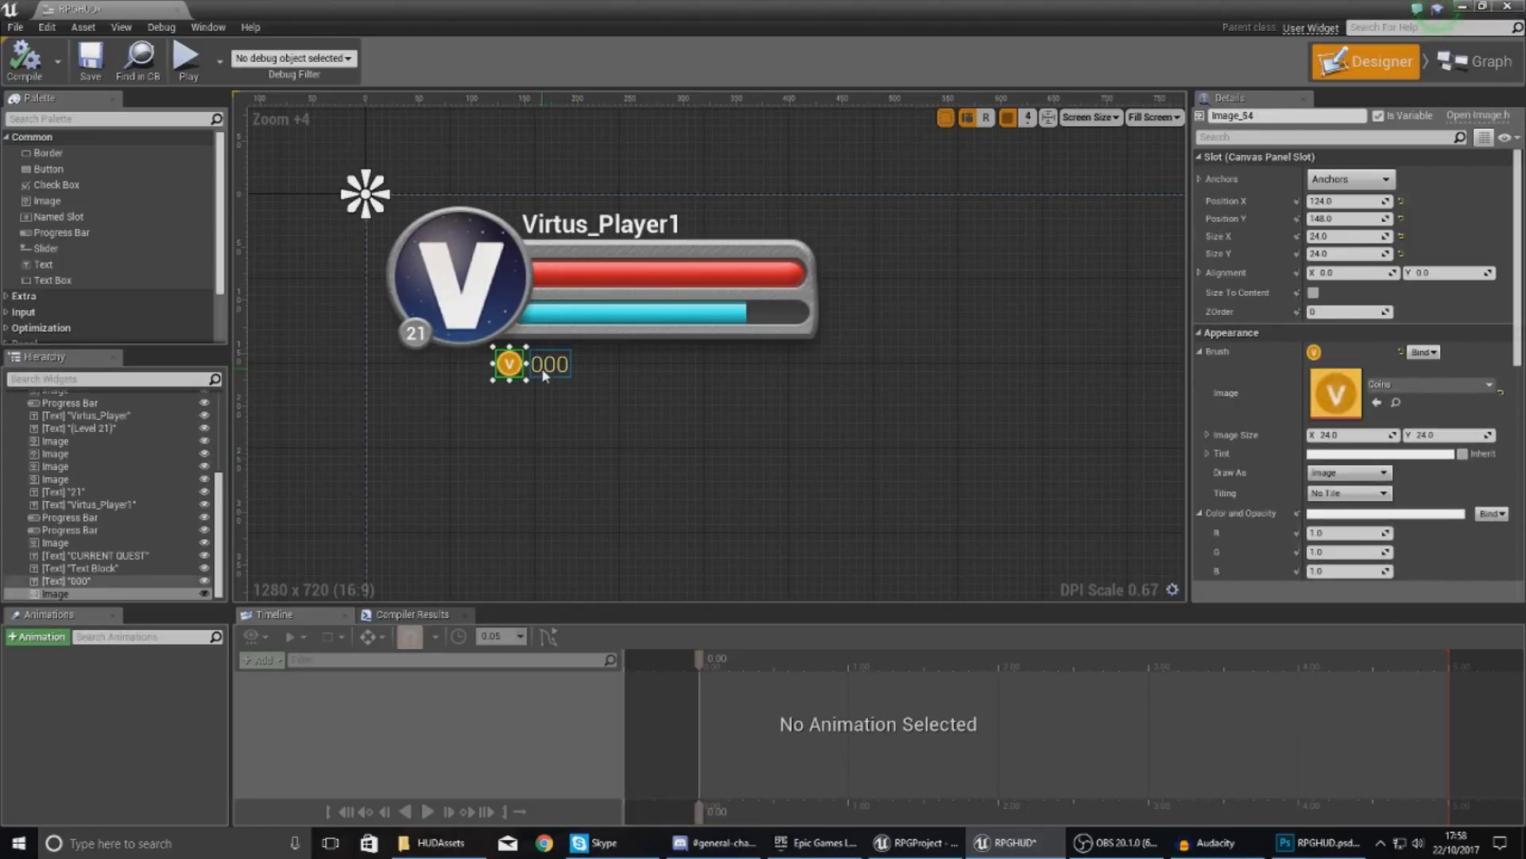
pyautogui.click(549, 364)
pyautogui.click(1518, 8)
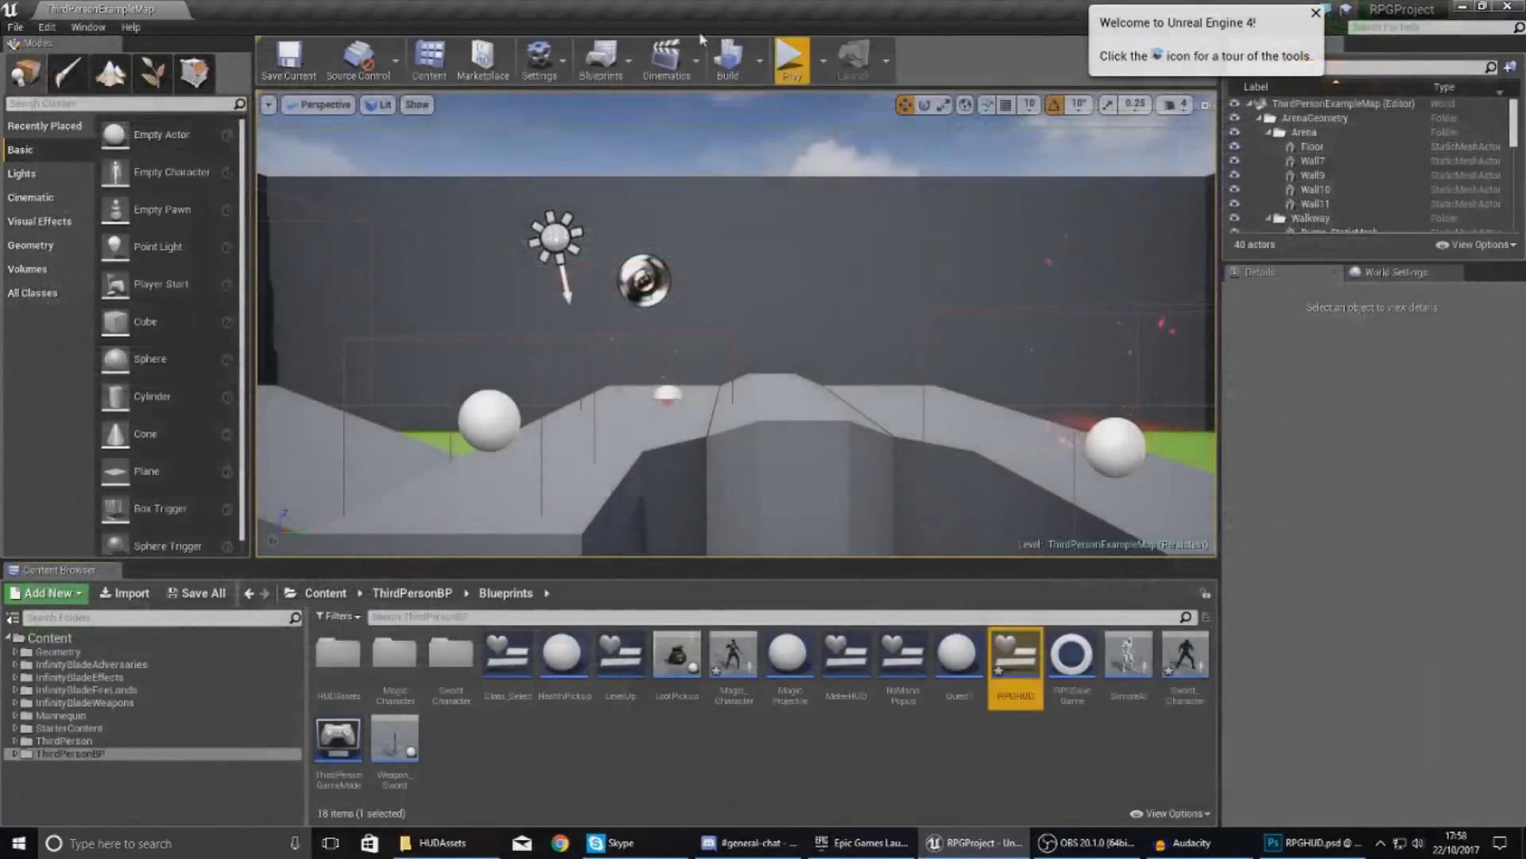
# Step: Test-play the map, running a chosen character around with the coin counter visible
pyautogui.click(782, 60)
pyautogui.click(389, 239)
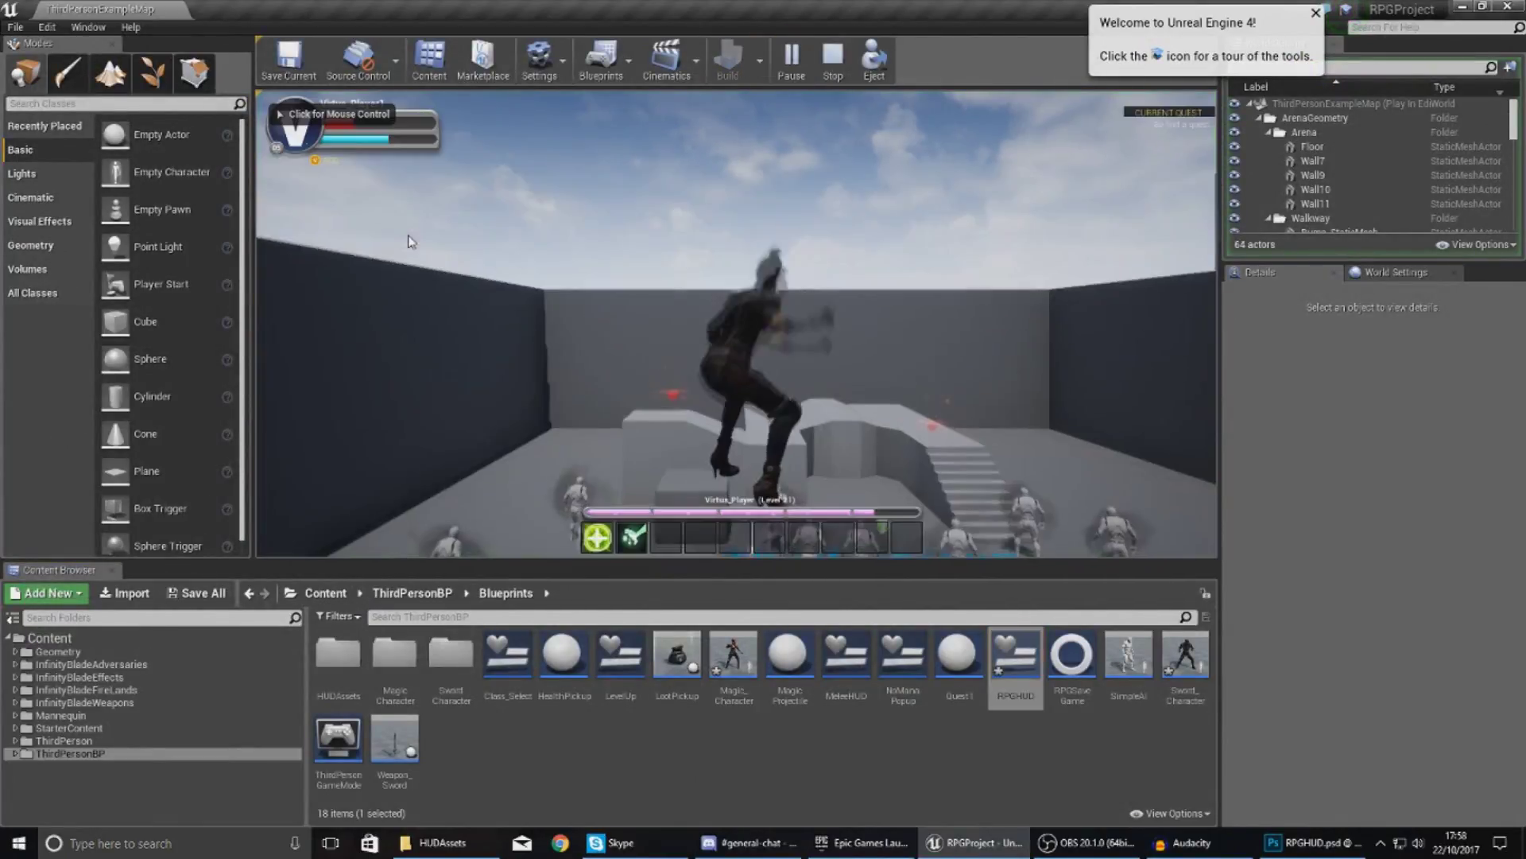
pyautogui.click(380, 268)
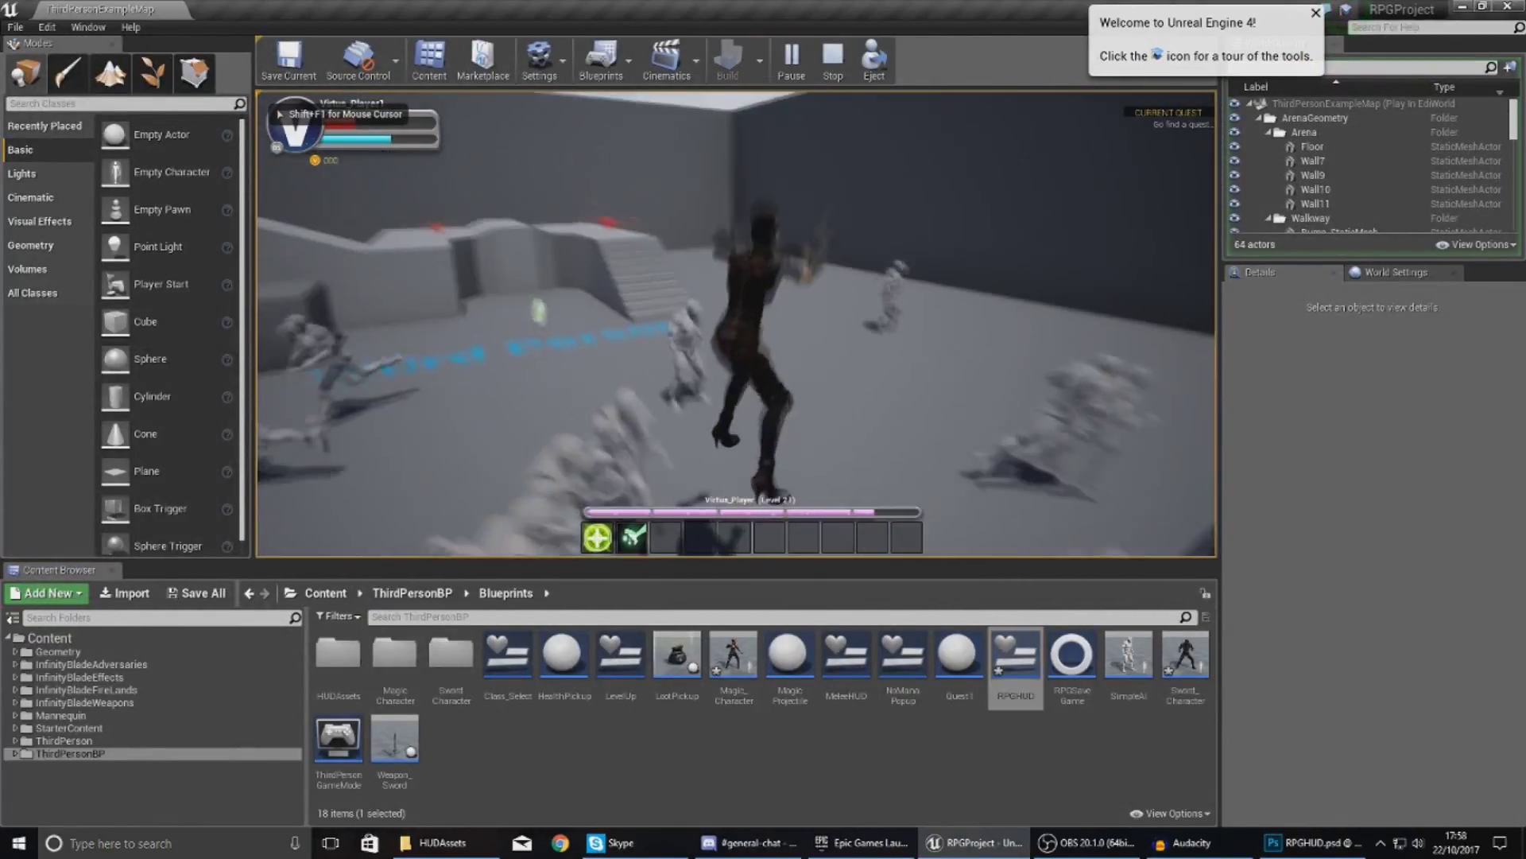
pyautogui.press('w')
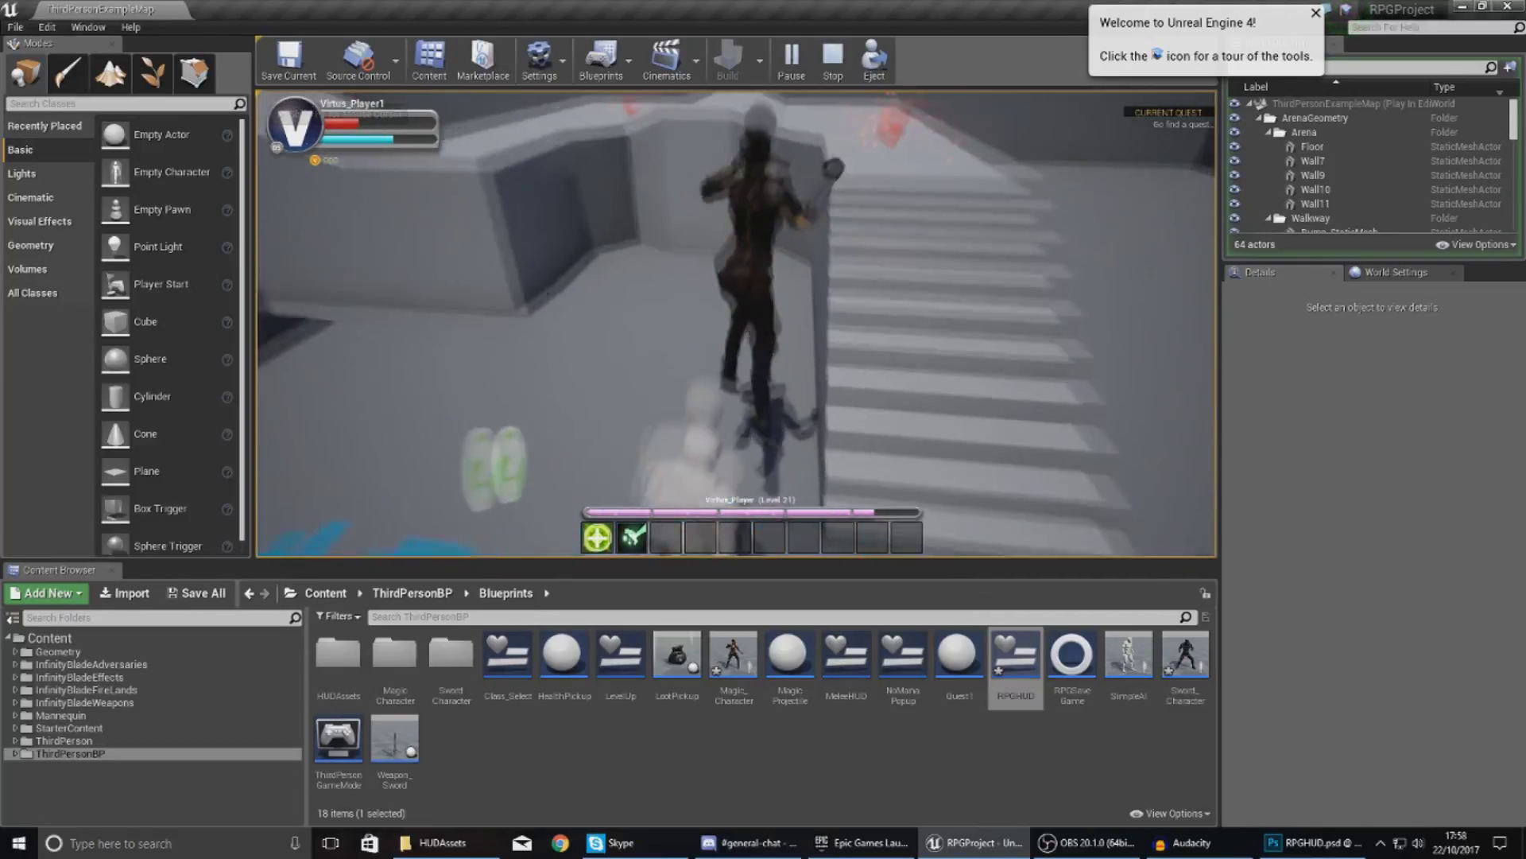
pyautogui.press('w')
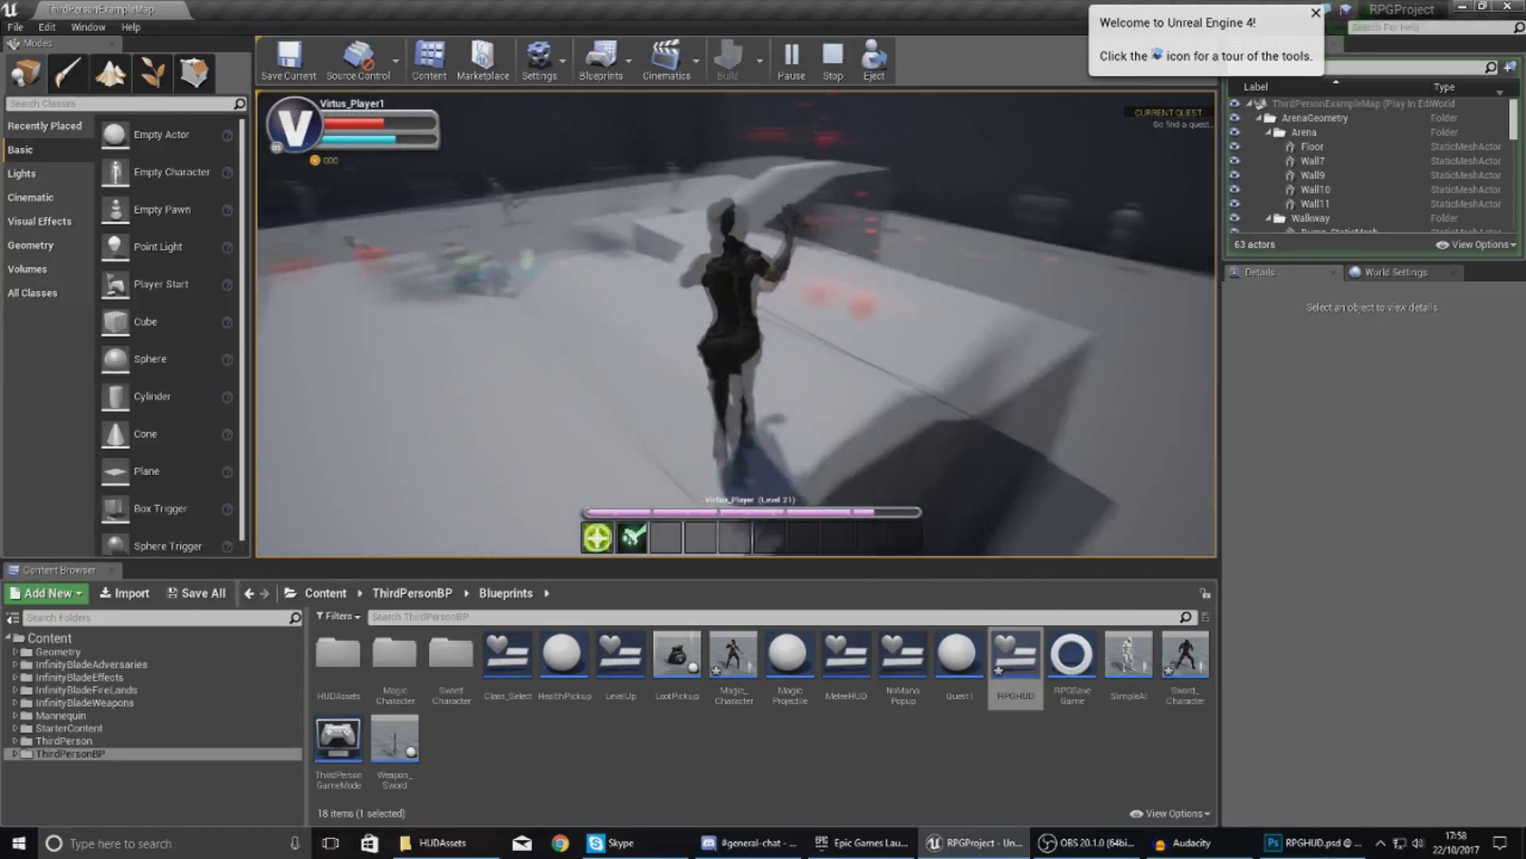
pyautogui.press('w')
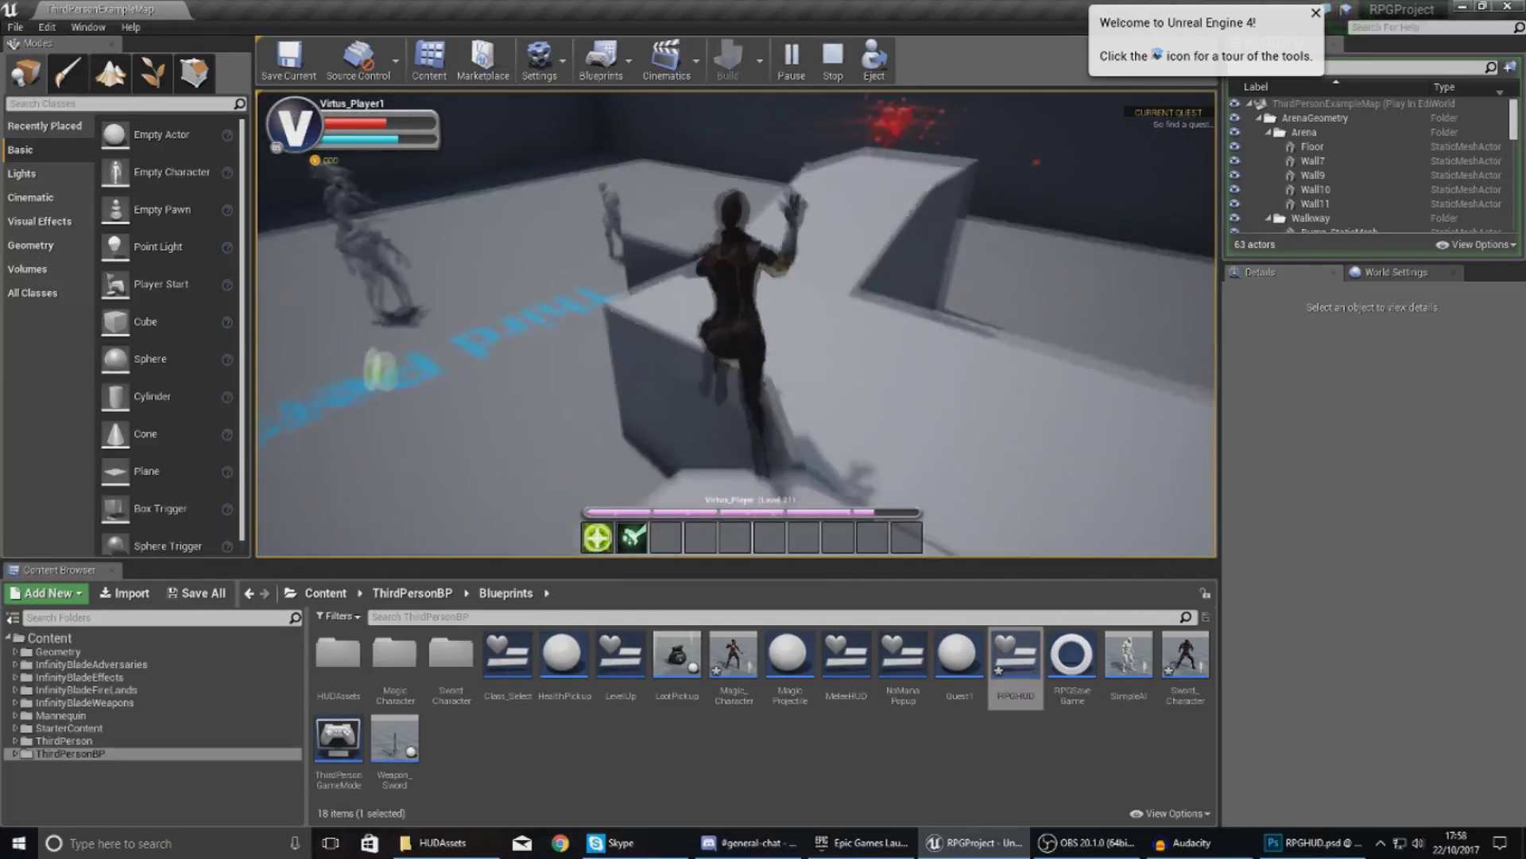
pyautogui.press('w')
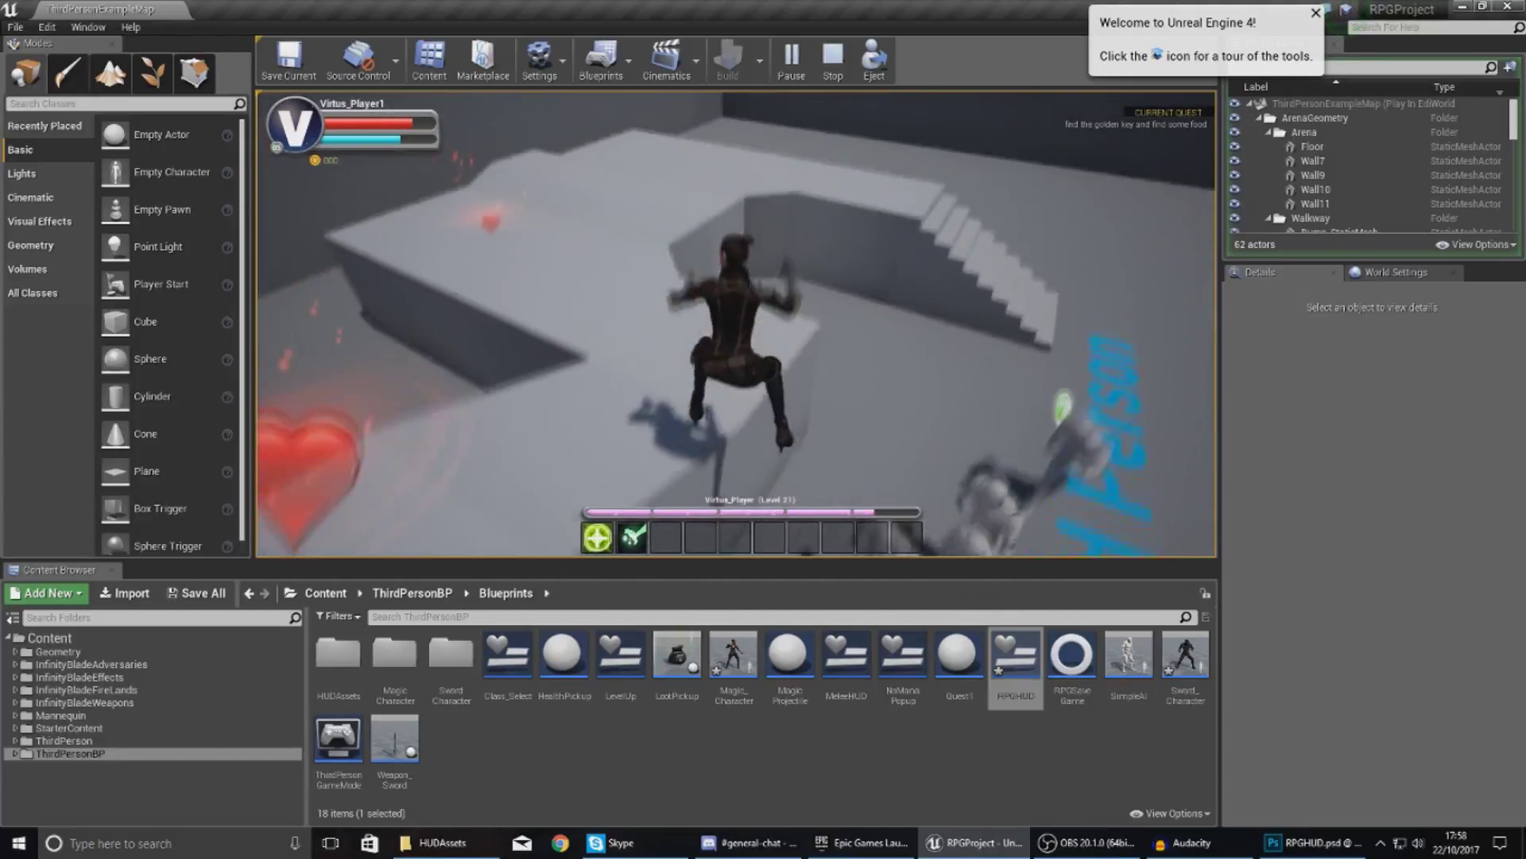
pyautogui.press('w')
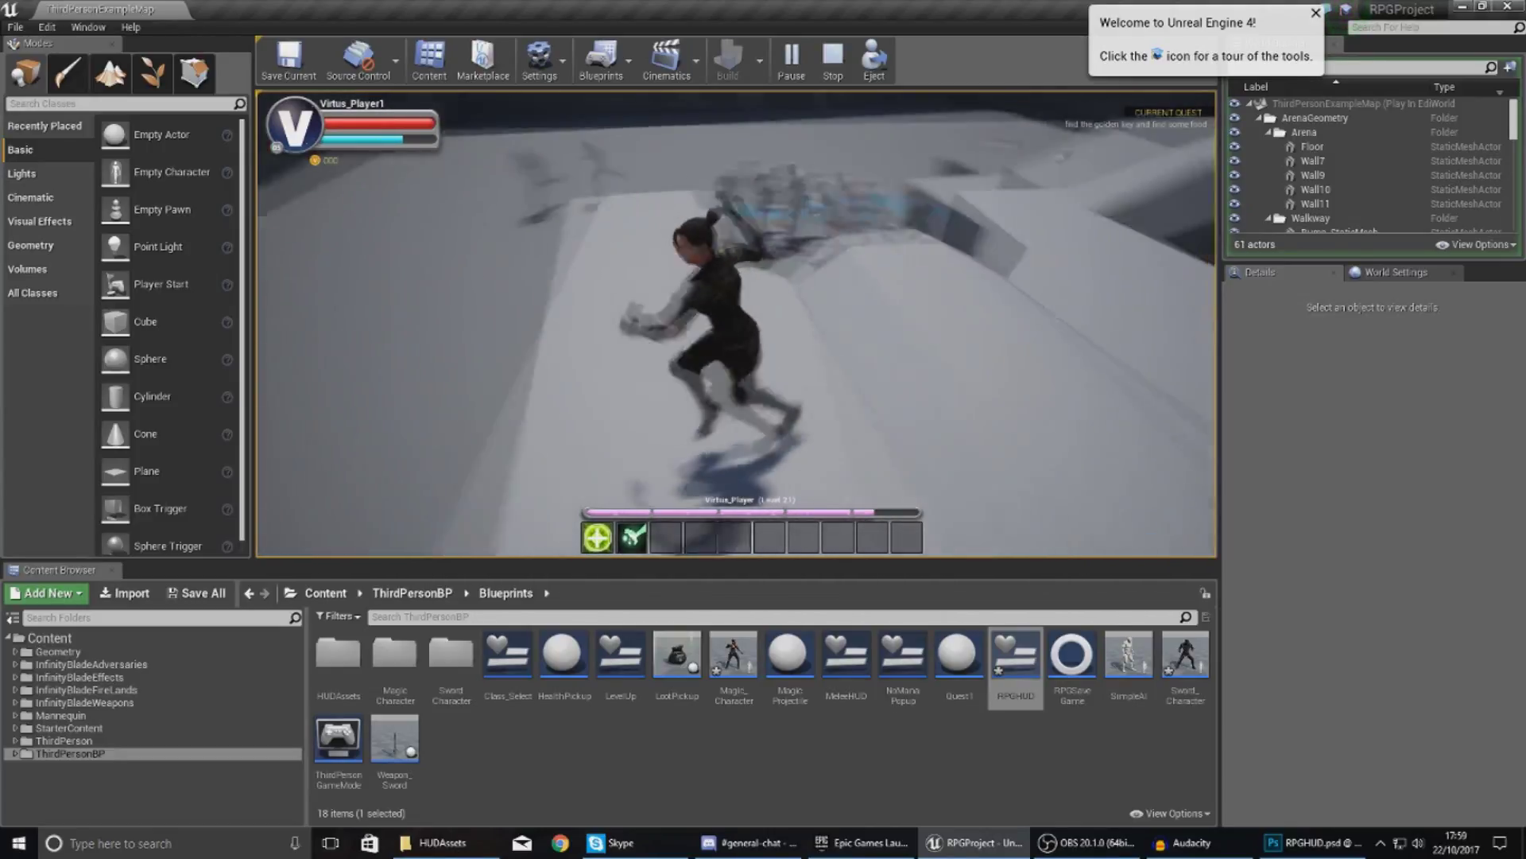
pyautogui.press('Escape')
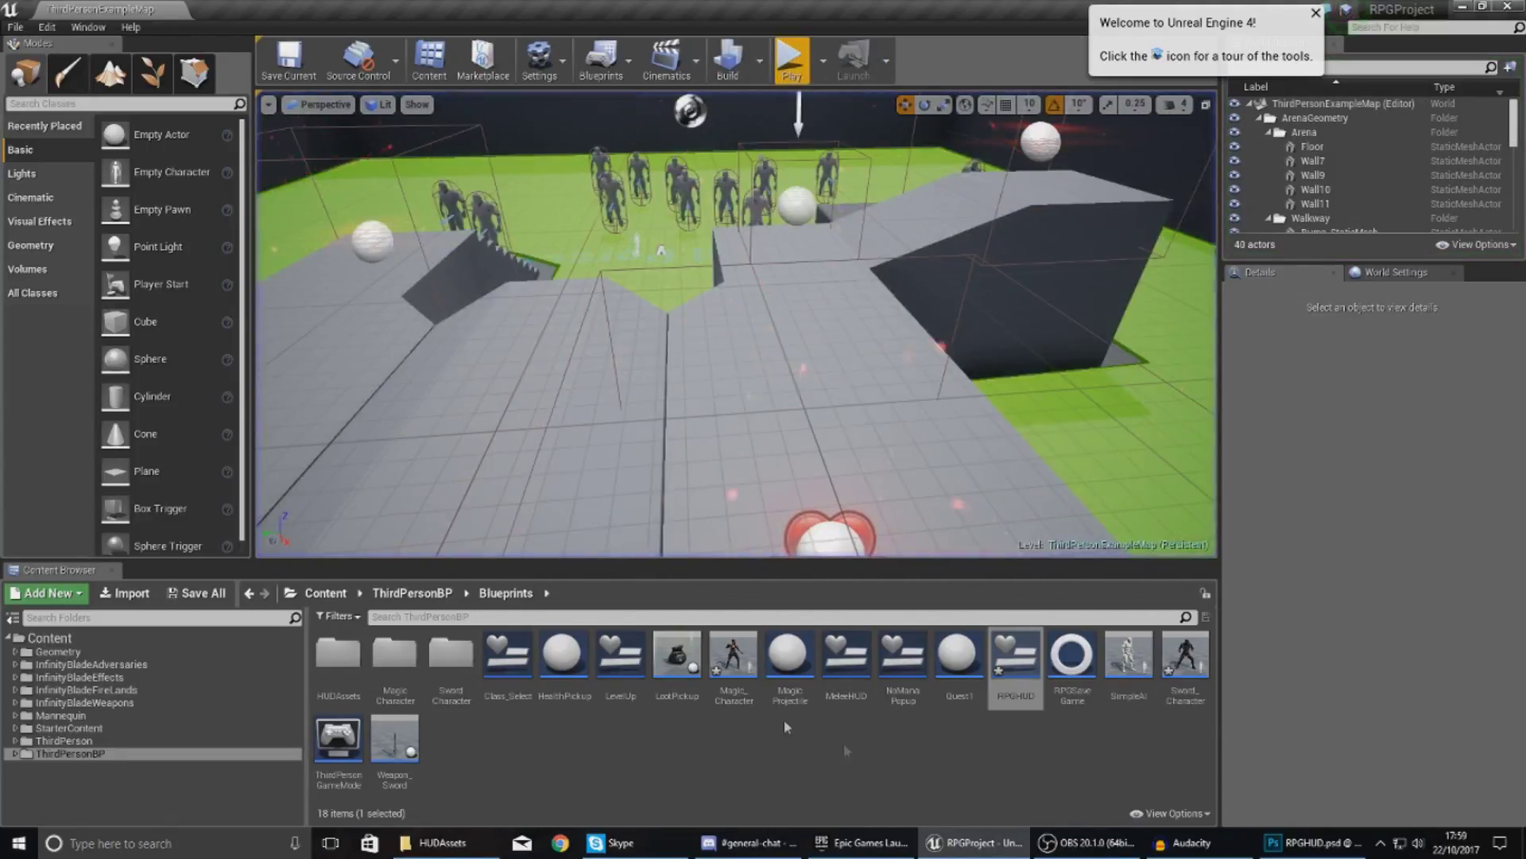
# Step: Set Magic_Character's Currency default value to 51
pyautogui.doubleClick(732, 660)
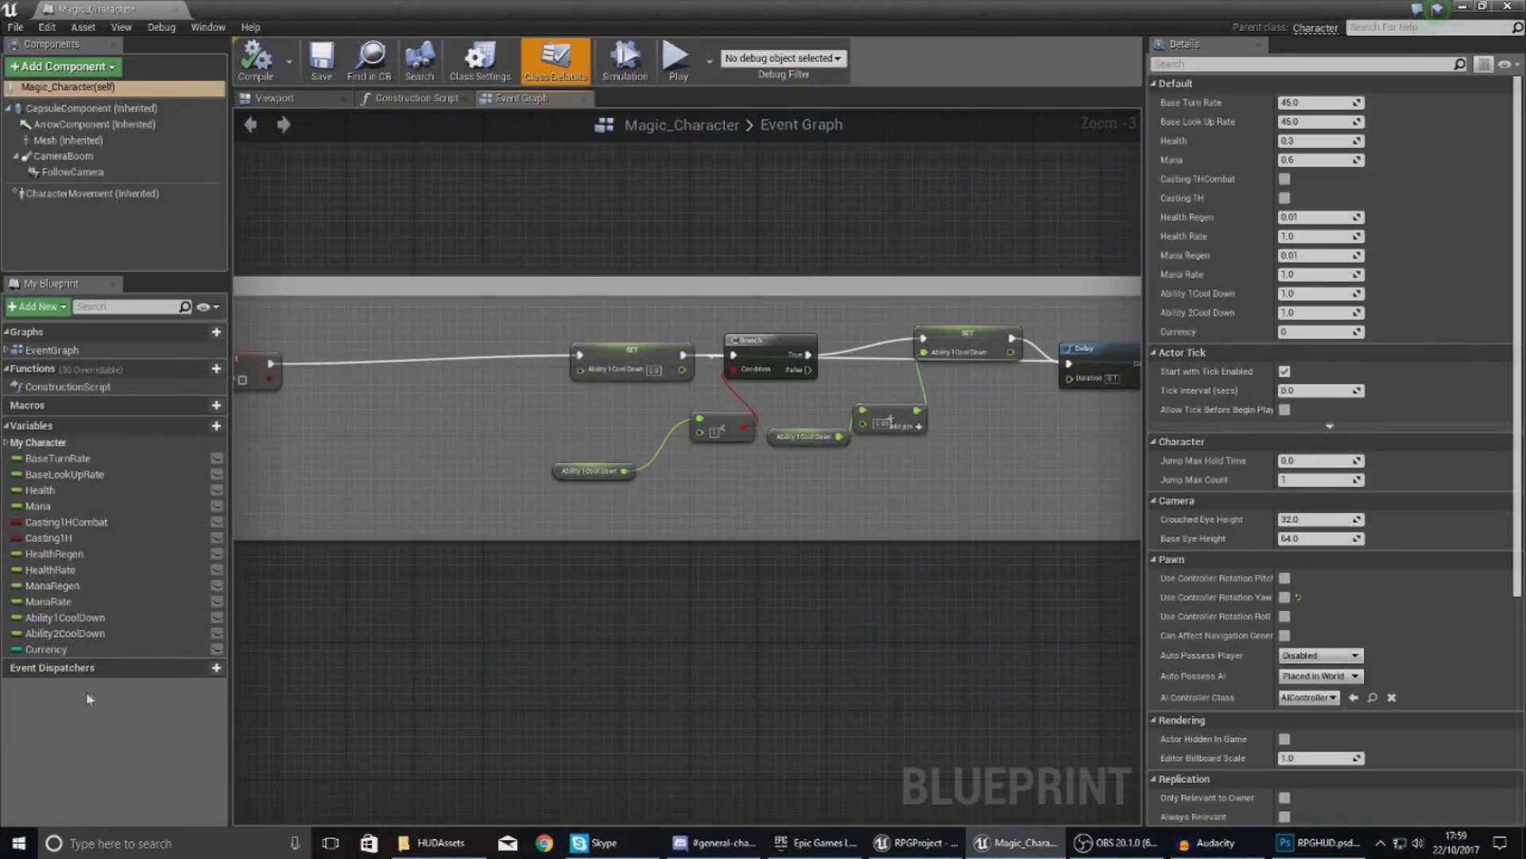
pyautogui.click(48, 649)
pyautogui.click(1304, 410)
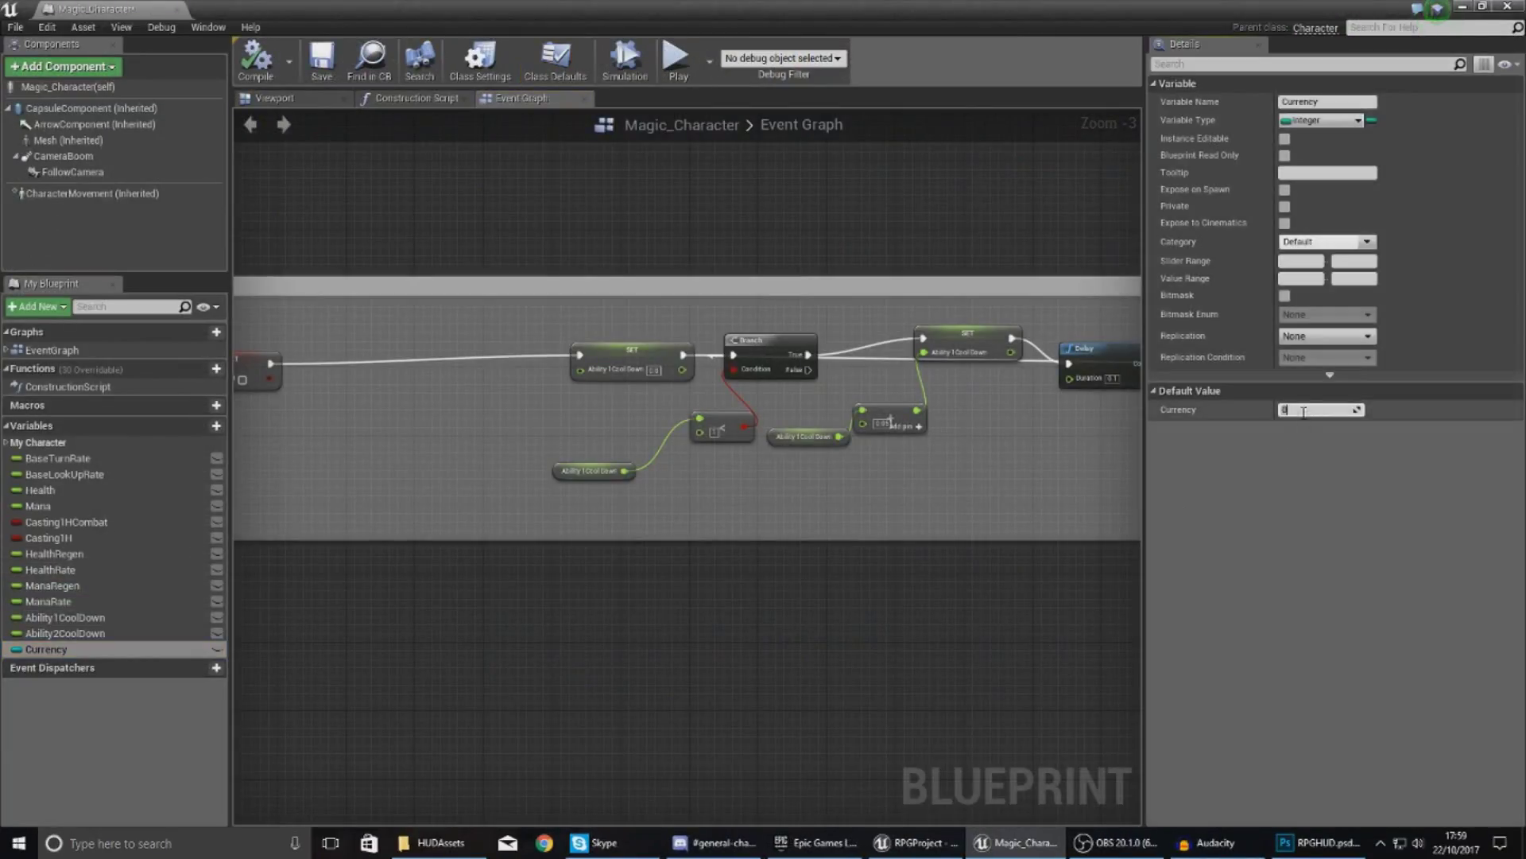
pyautogui.write('51')
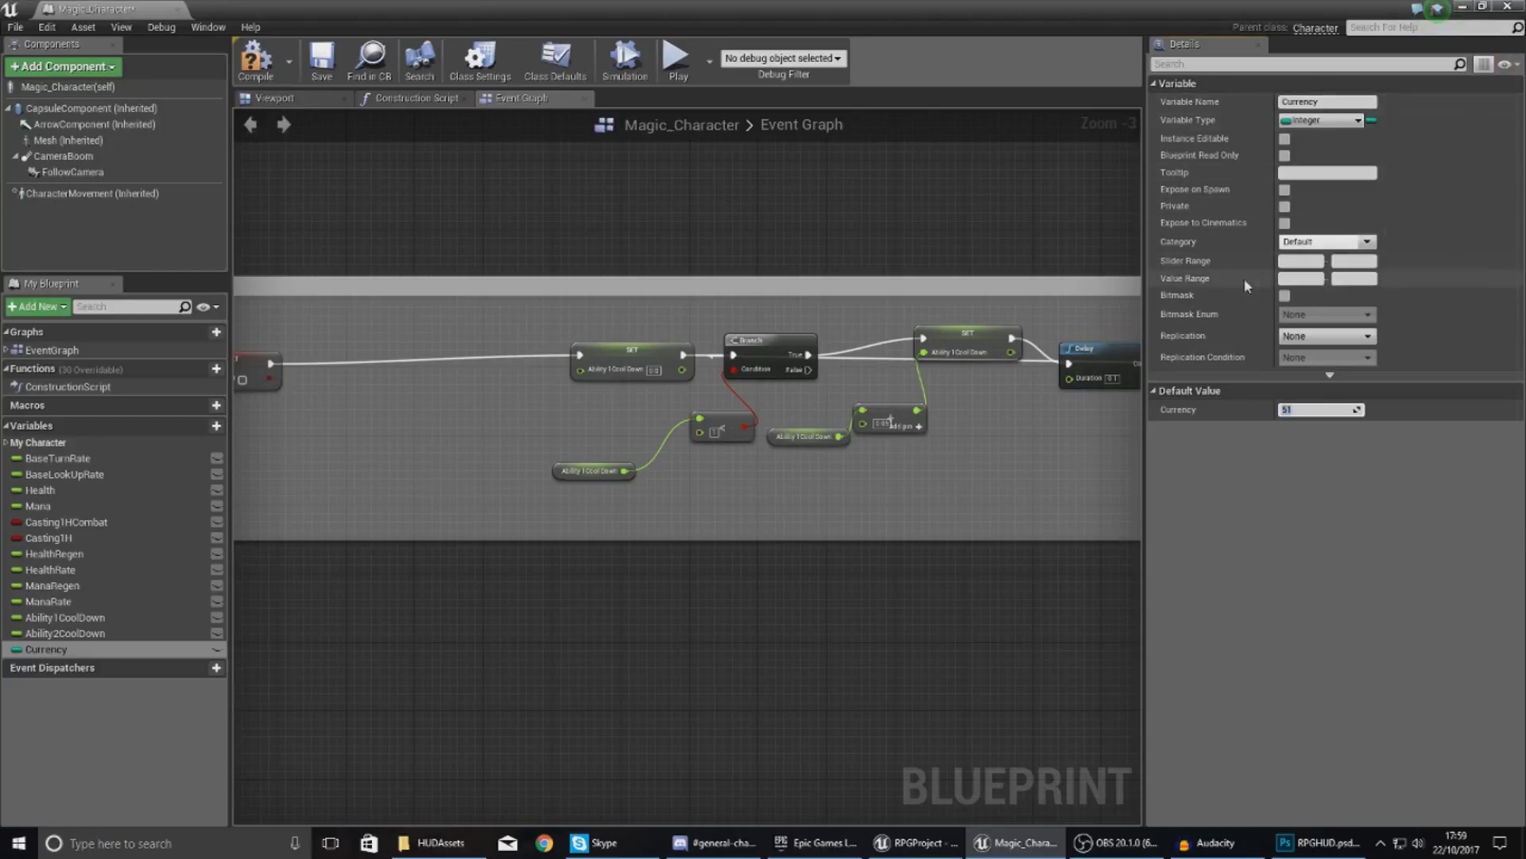
pyautogui.press('Return')
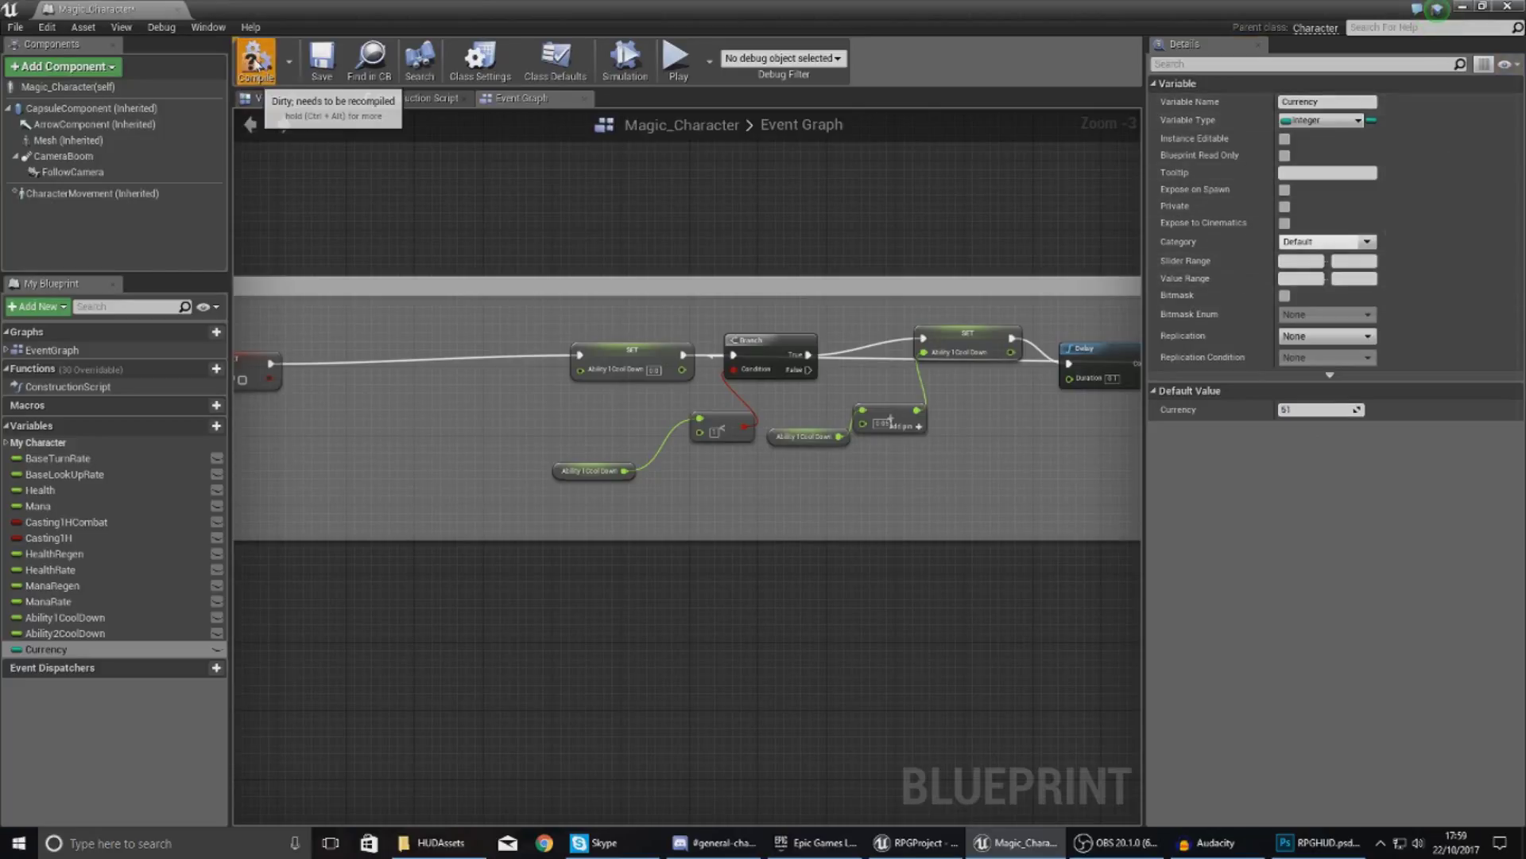
# Step: Test-play as the magic character to confirm the coin counter reads 051, then stop
pyautogui.click(178, 14)
pyautogui.click(791, 60)
pyautogui.click(394, 234)
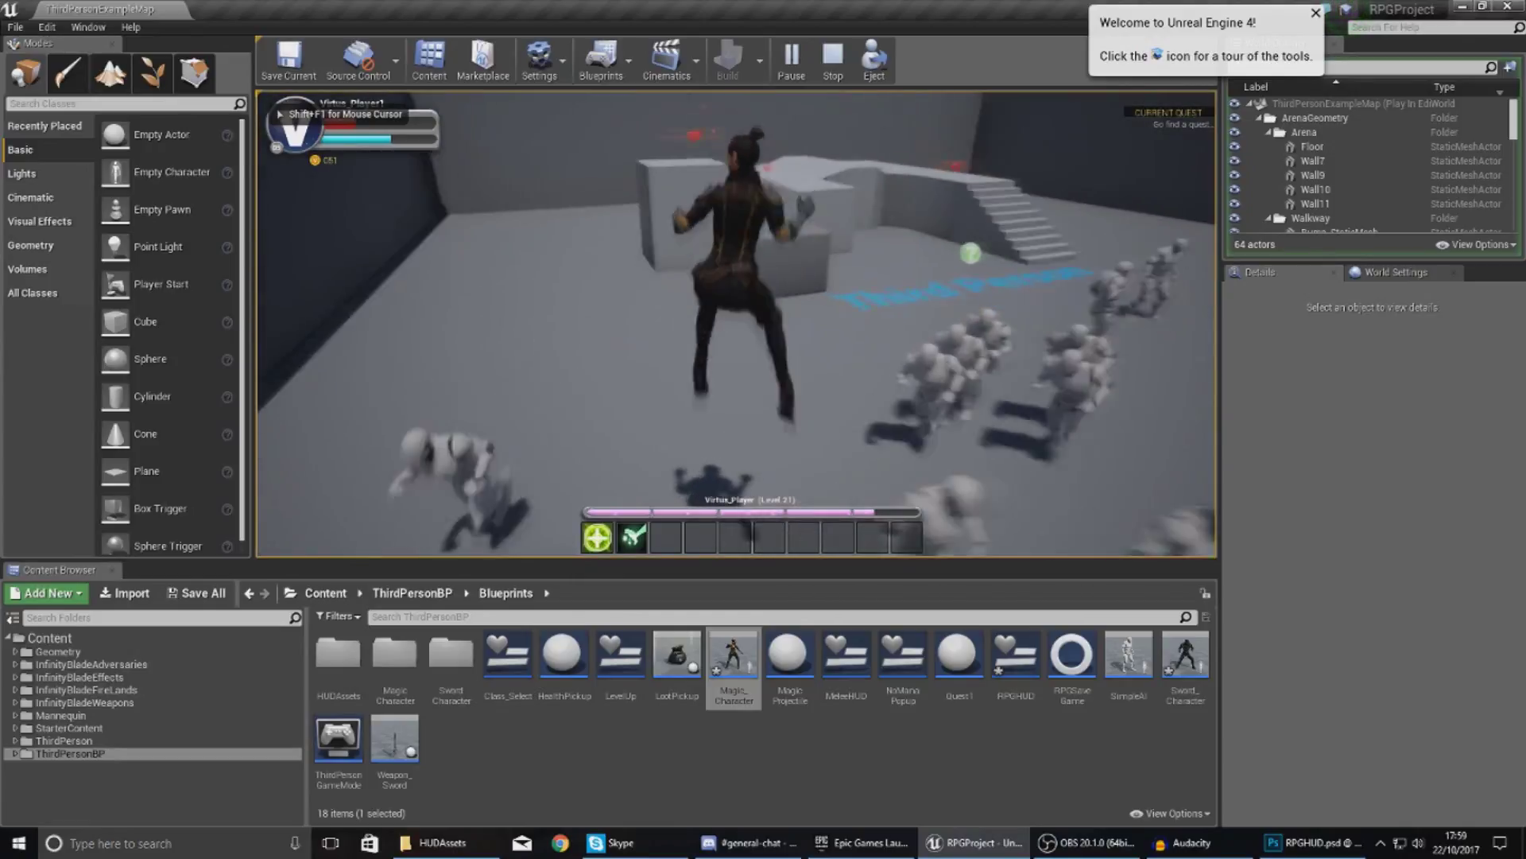
pyautogui.press('Escape')
# Step: Reset Magic_Character's Currency default to 0 and compile the blueprint
pyautogui.doubleClick(744, 702)
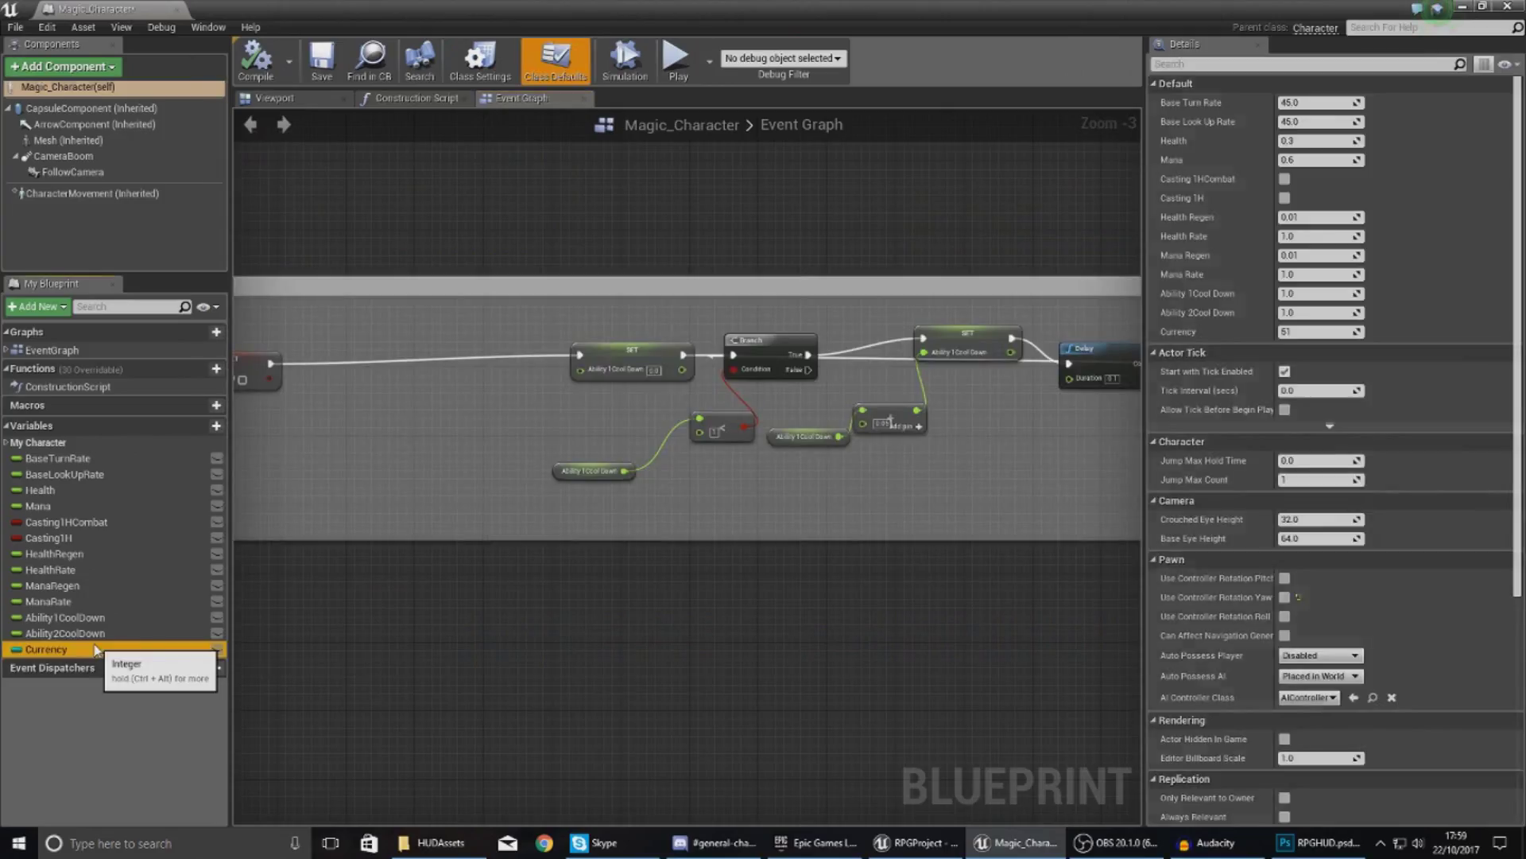
pyautogui.click(96, 649)
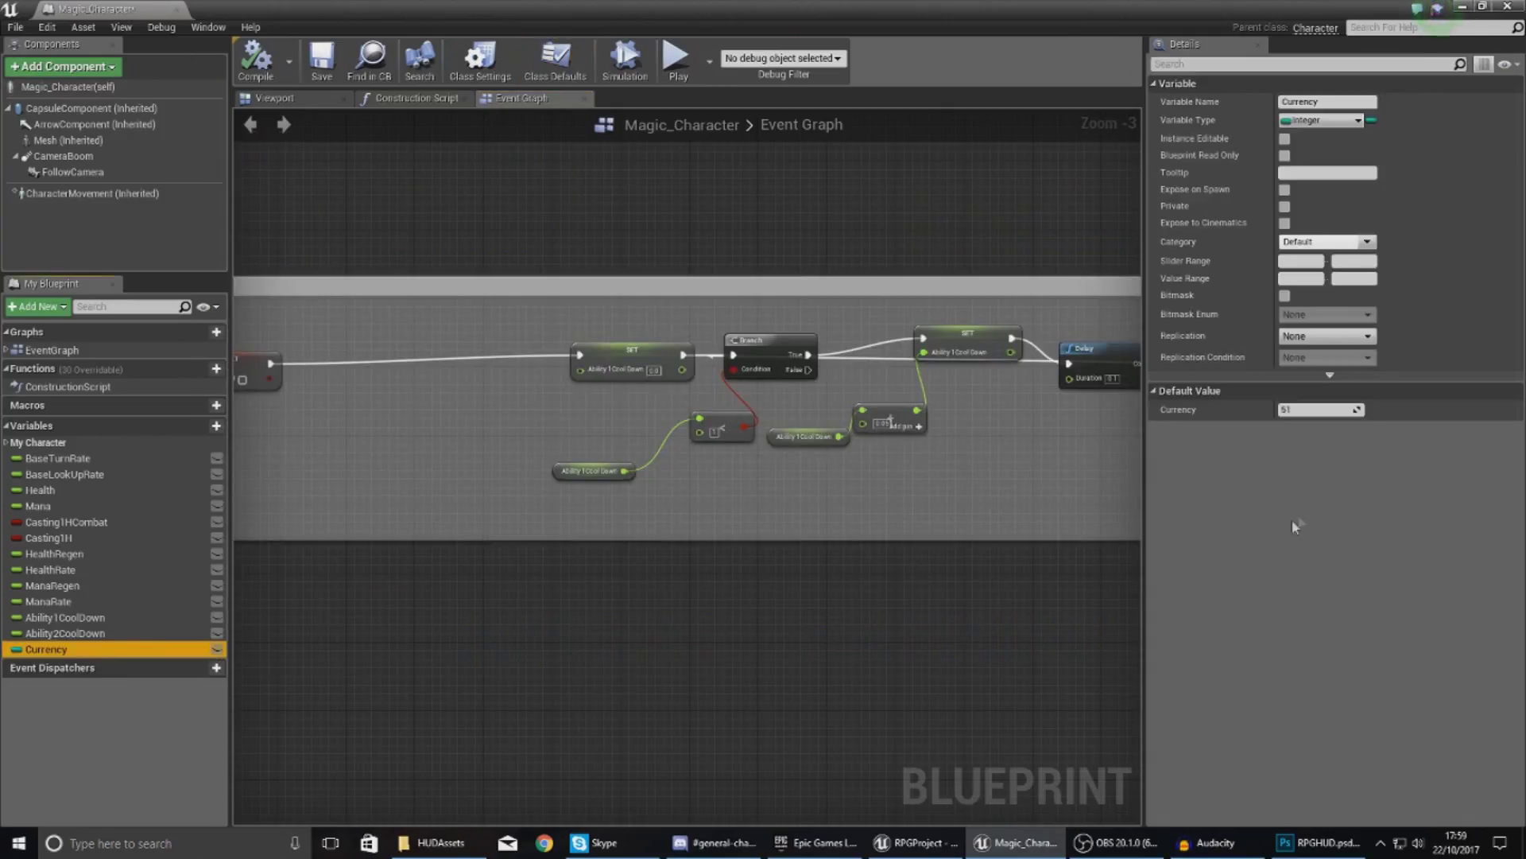
pyautogui.click(1315, 410)
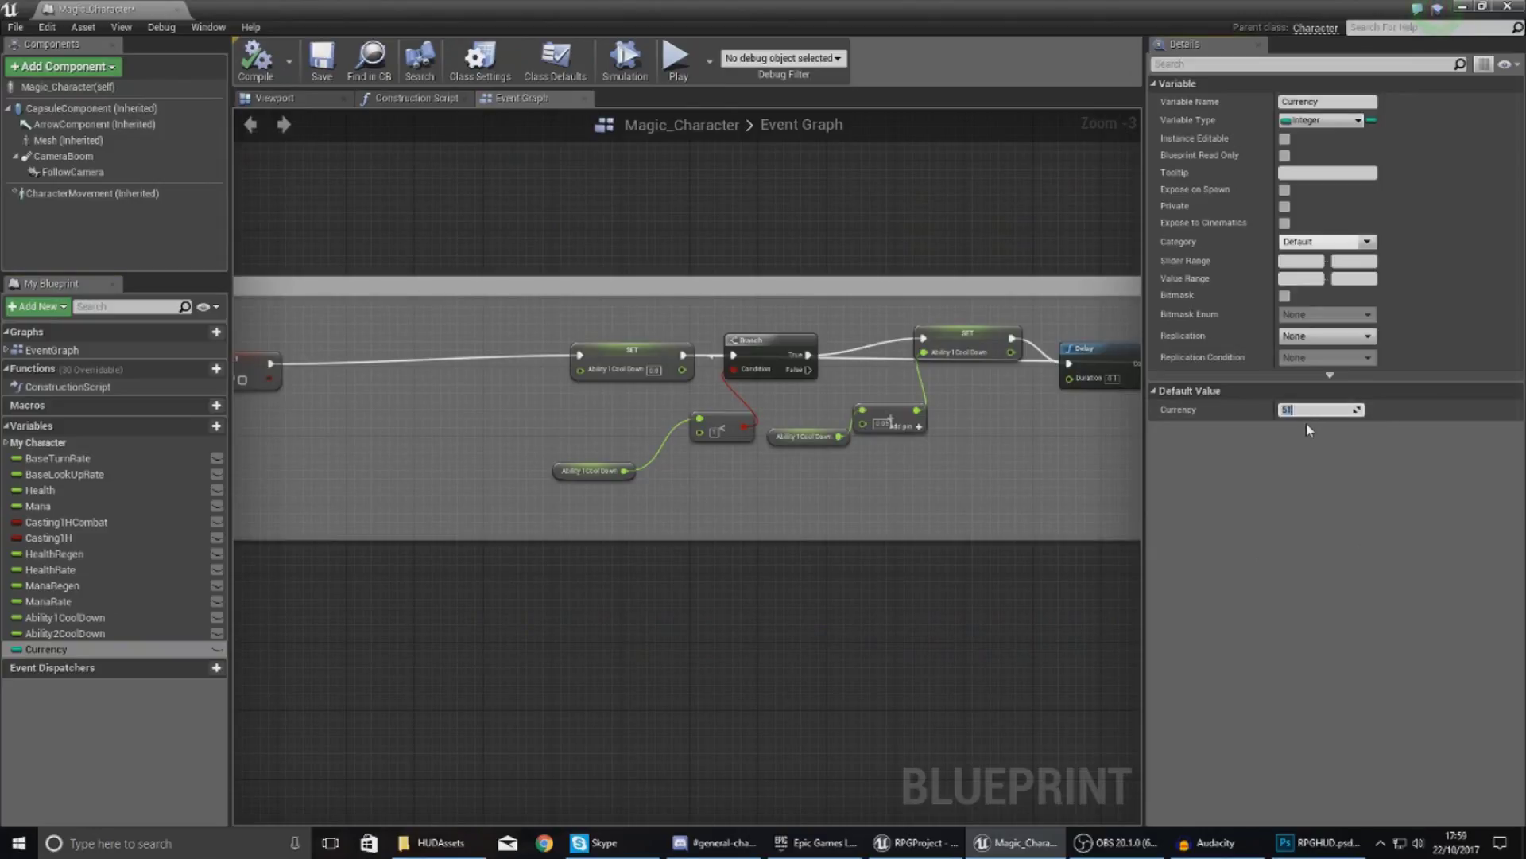
pyautogui.click(1319, 410)
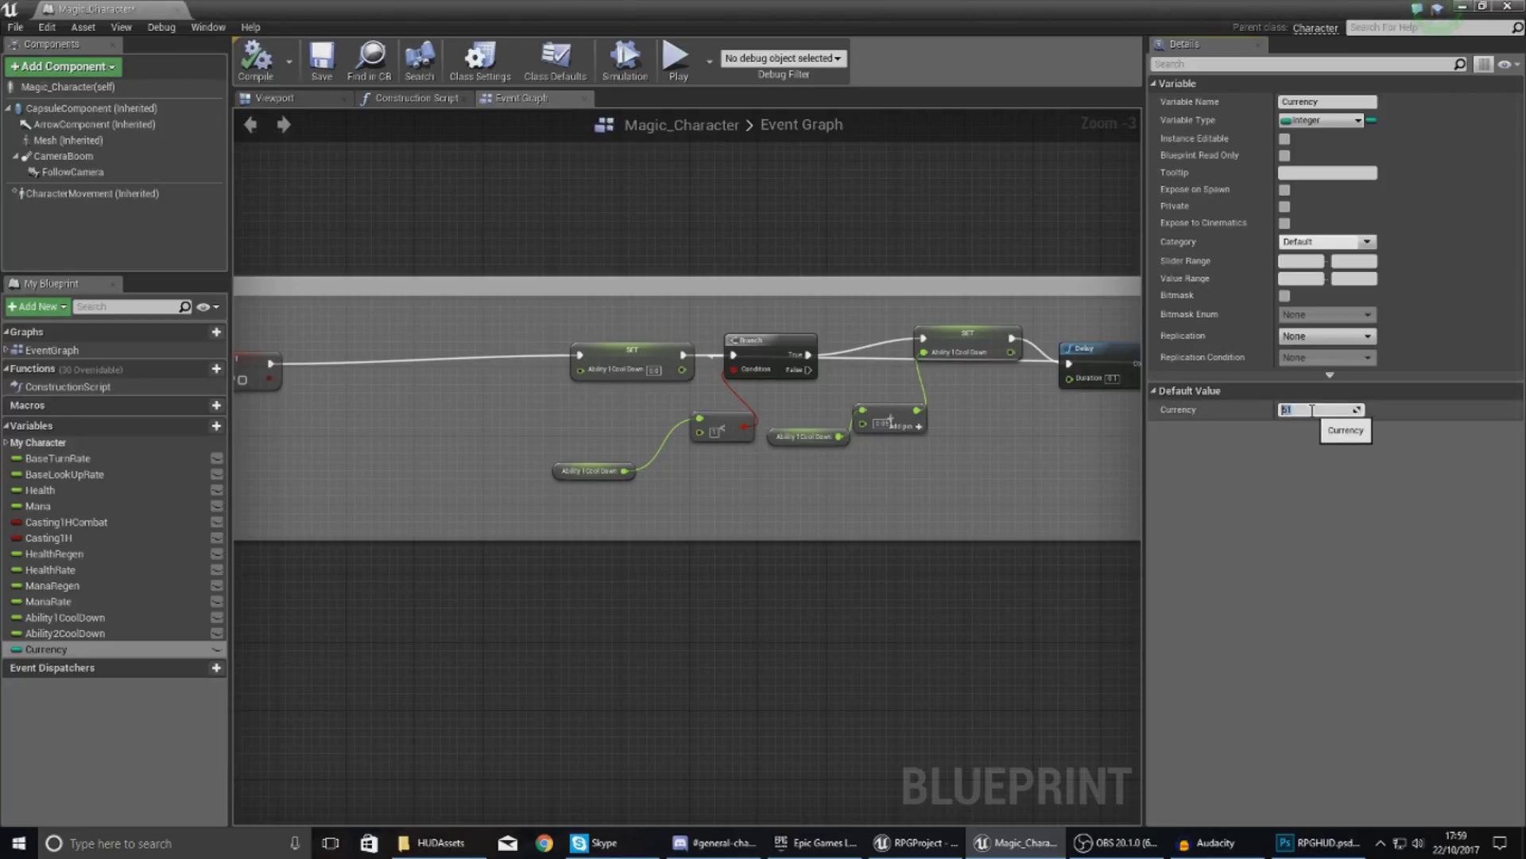
pyautogui.press('BackSpace')
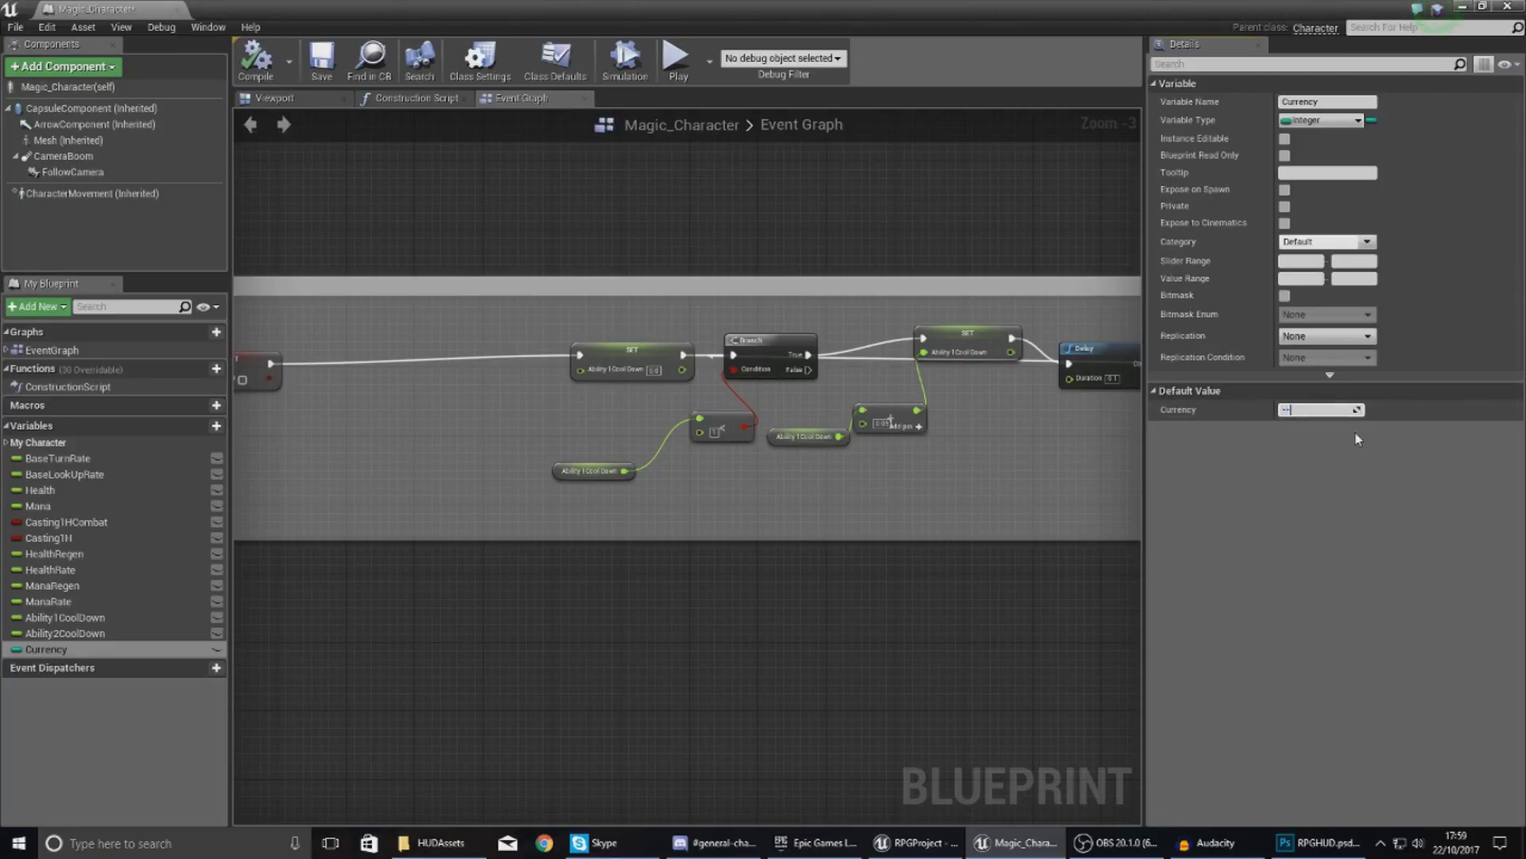
pyautogui.write('0')
pyautogui.press('Return')
pyautogui.press('F7')
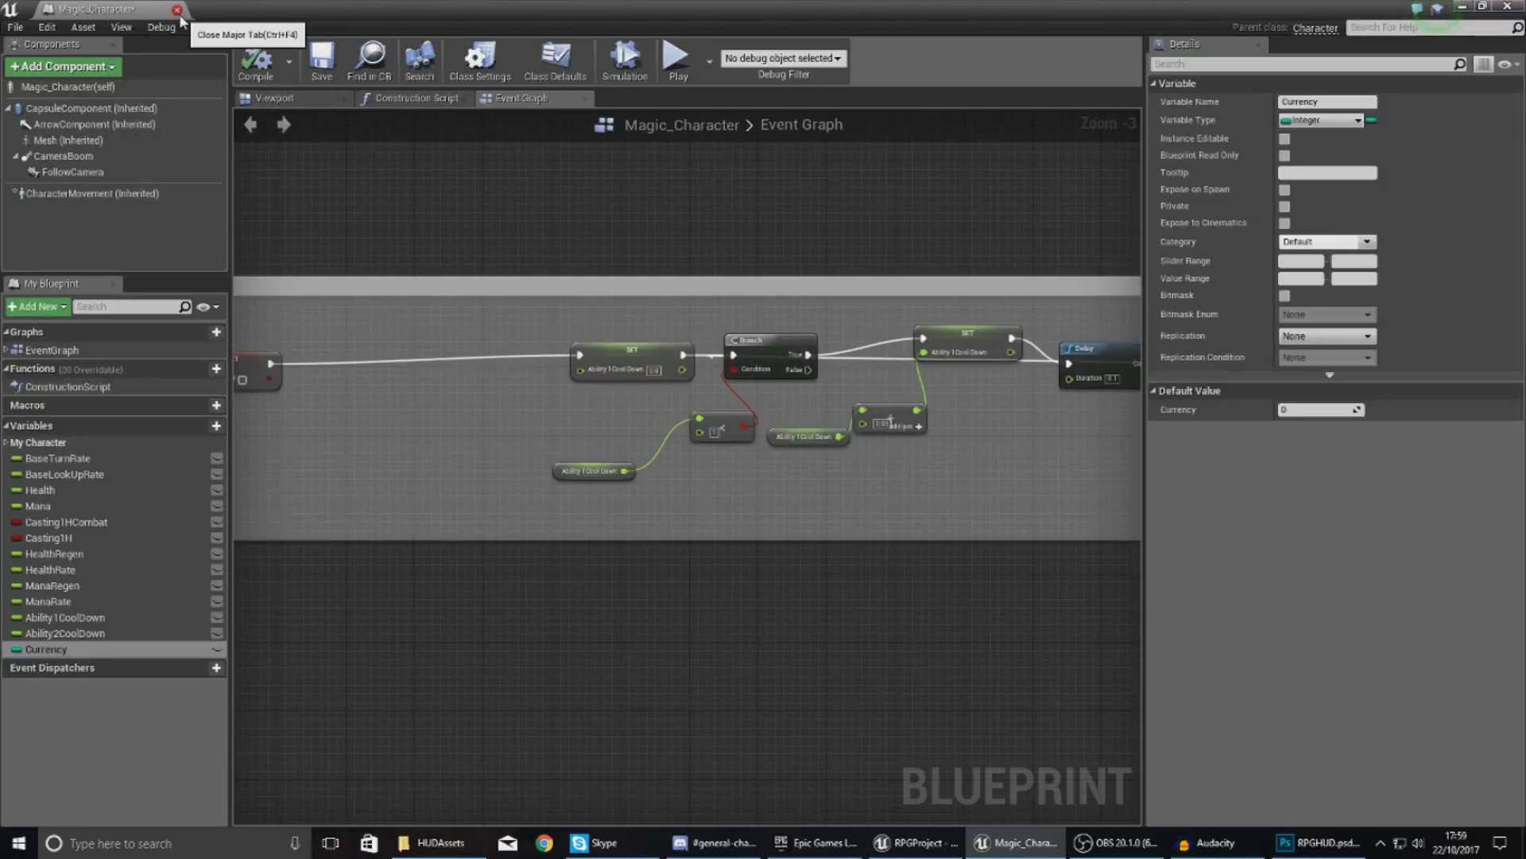
pyautogui.click(178, 11)
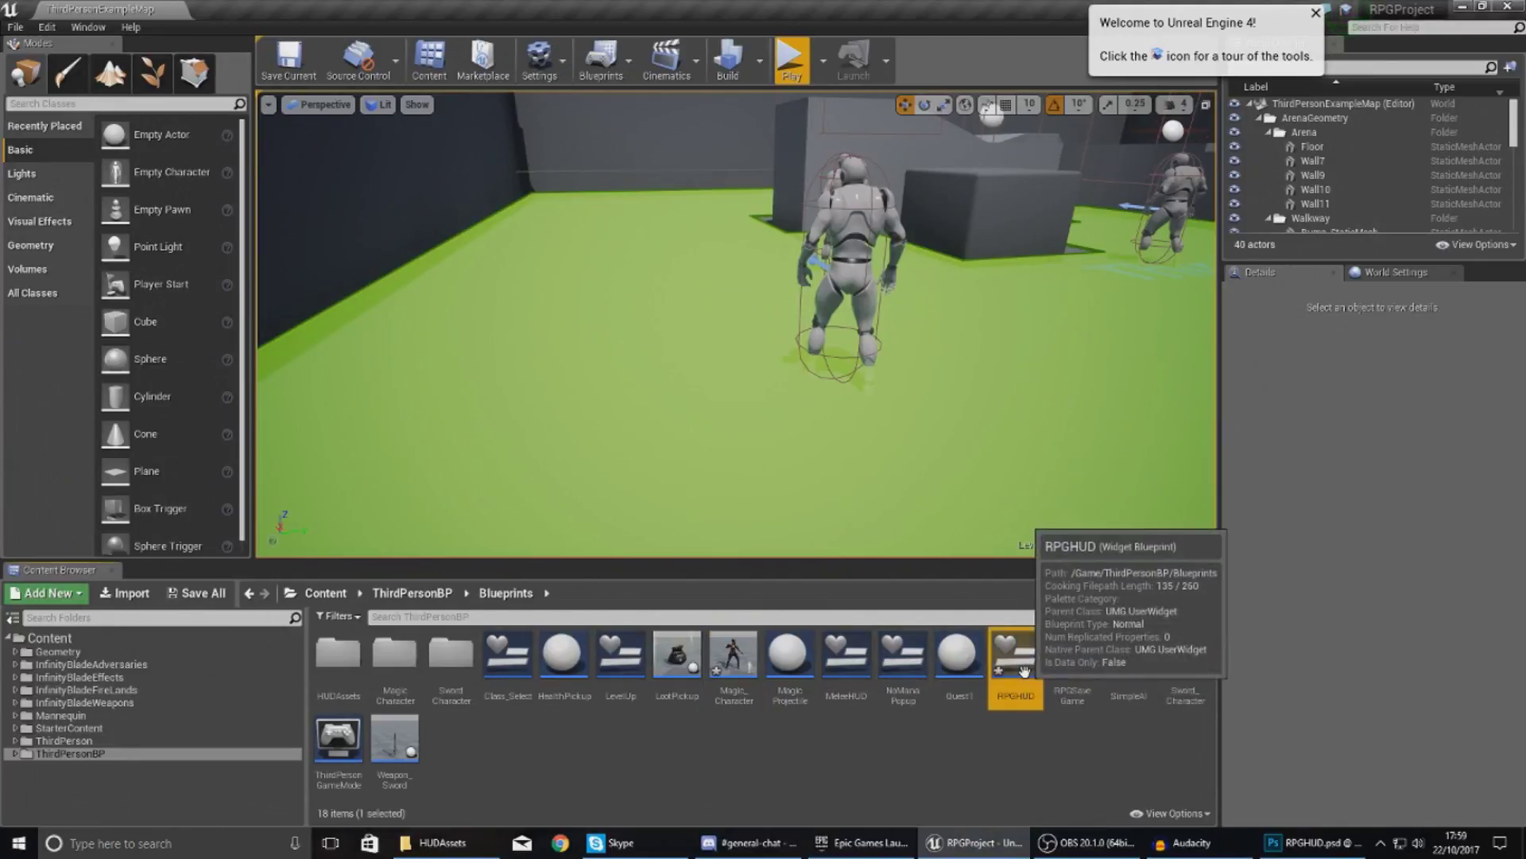
# Step: Refine the yellow colour and opacity of RPGHUD's 000 currency text
pyautogui.doubleClick(1014, 656)
pyautogui.scroll(11, 403, 229)
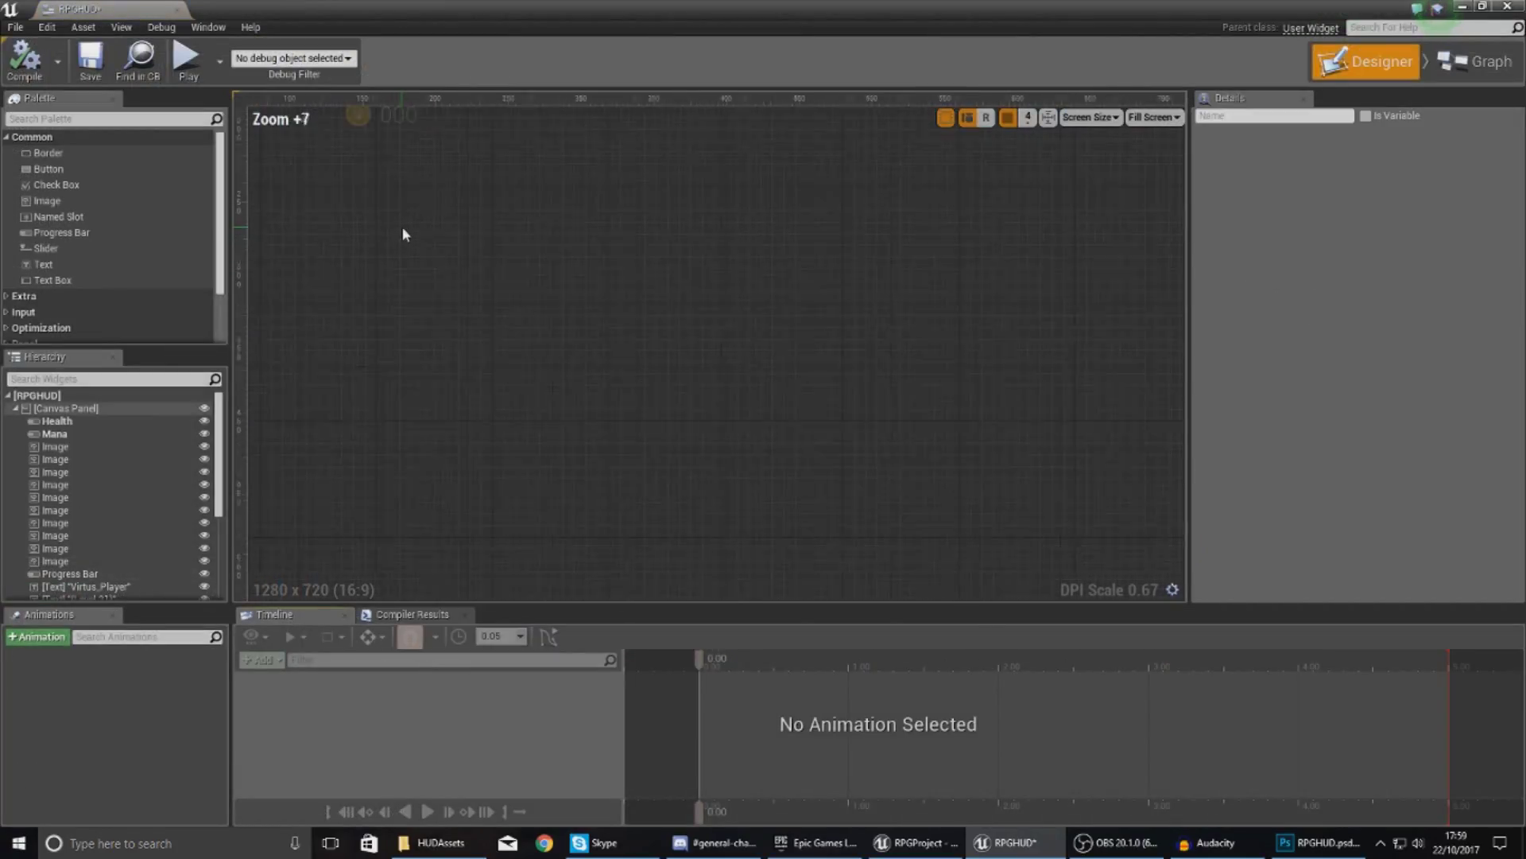
pyautogui.moveTo(404, 224); pyautogui.dragTo(515, 511, button='right')
pyautogui.click(491, 337)
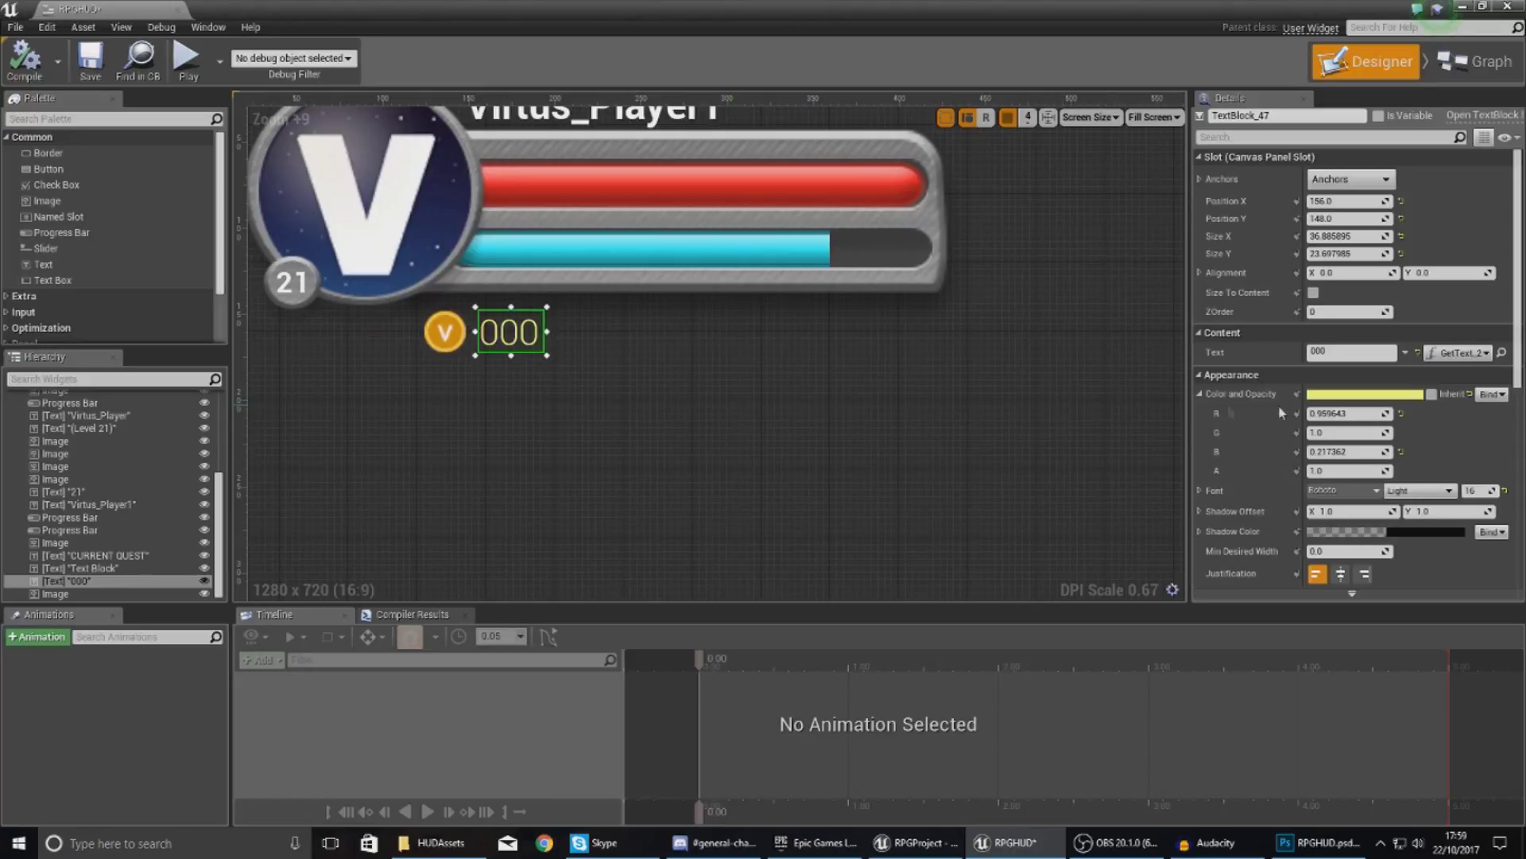
pyautogui.click(1334, 395)
pyautogui.moveTo(1258, 402); pyautogui.dragTo(907, 218)
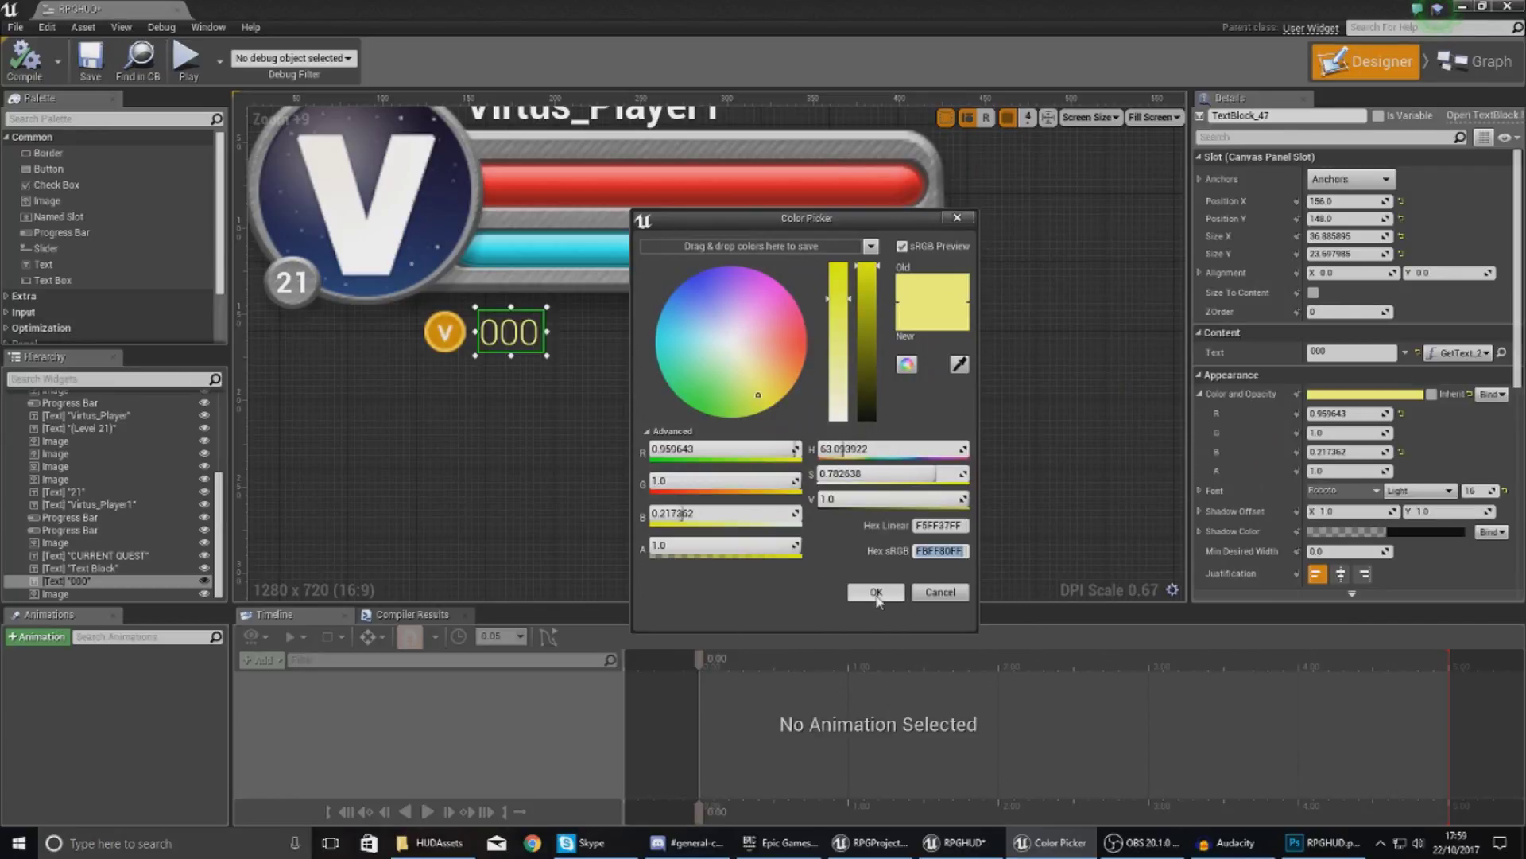
pyautogui.click(877, 594)
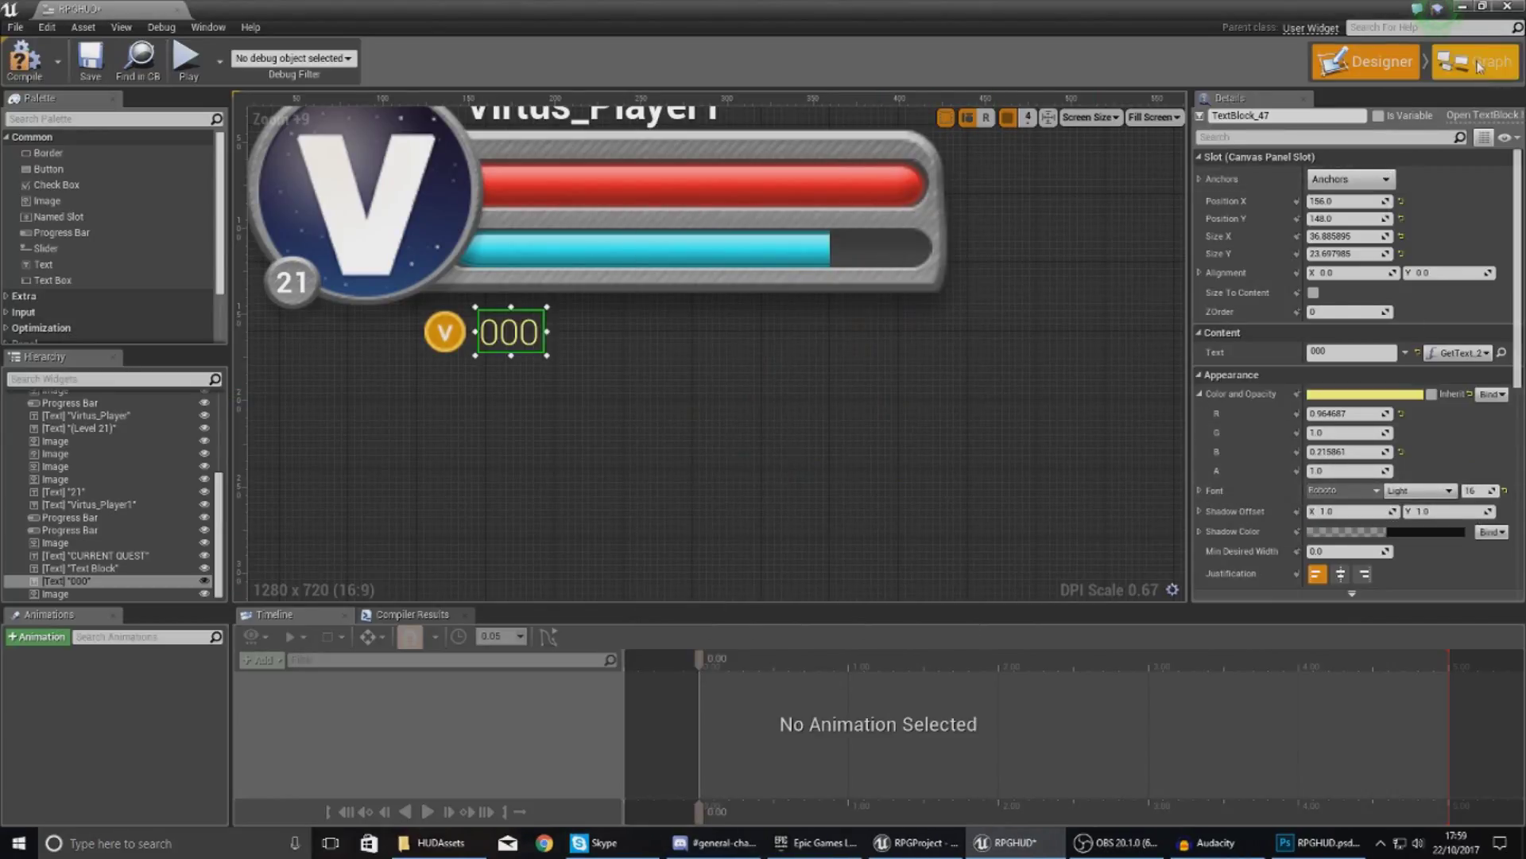
pyautogui.click(1504, 8)
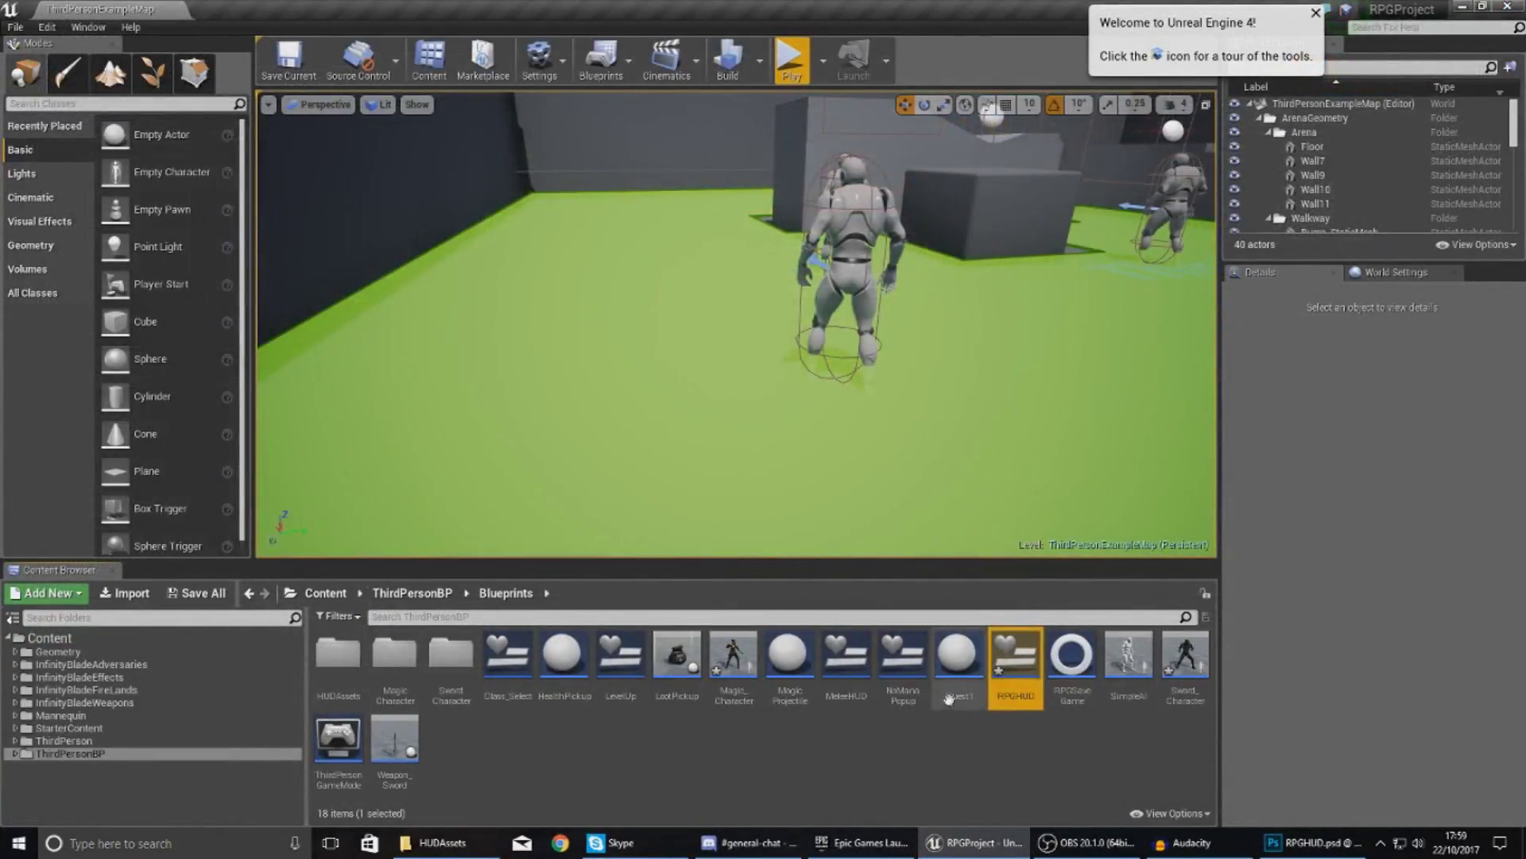
# Step: Add a text block below MeleeHUD's player portrait with a 16-point Light font
pyautogui.doubleClick(846, 660)
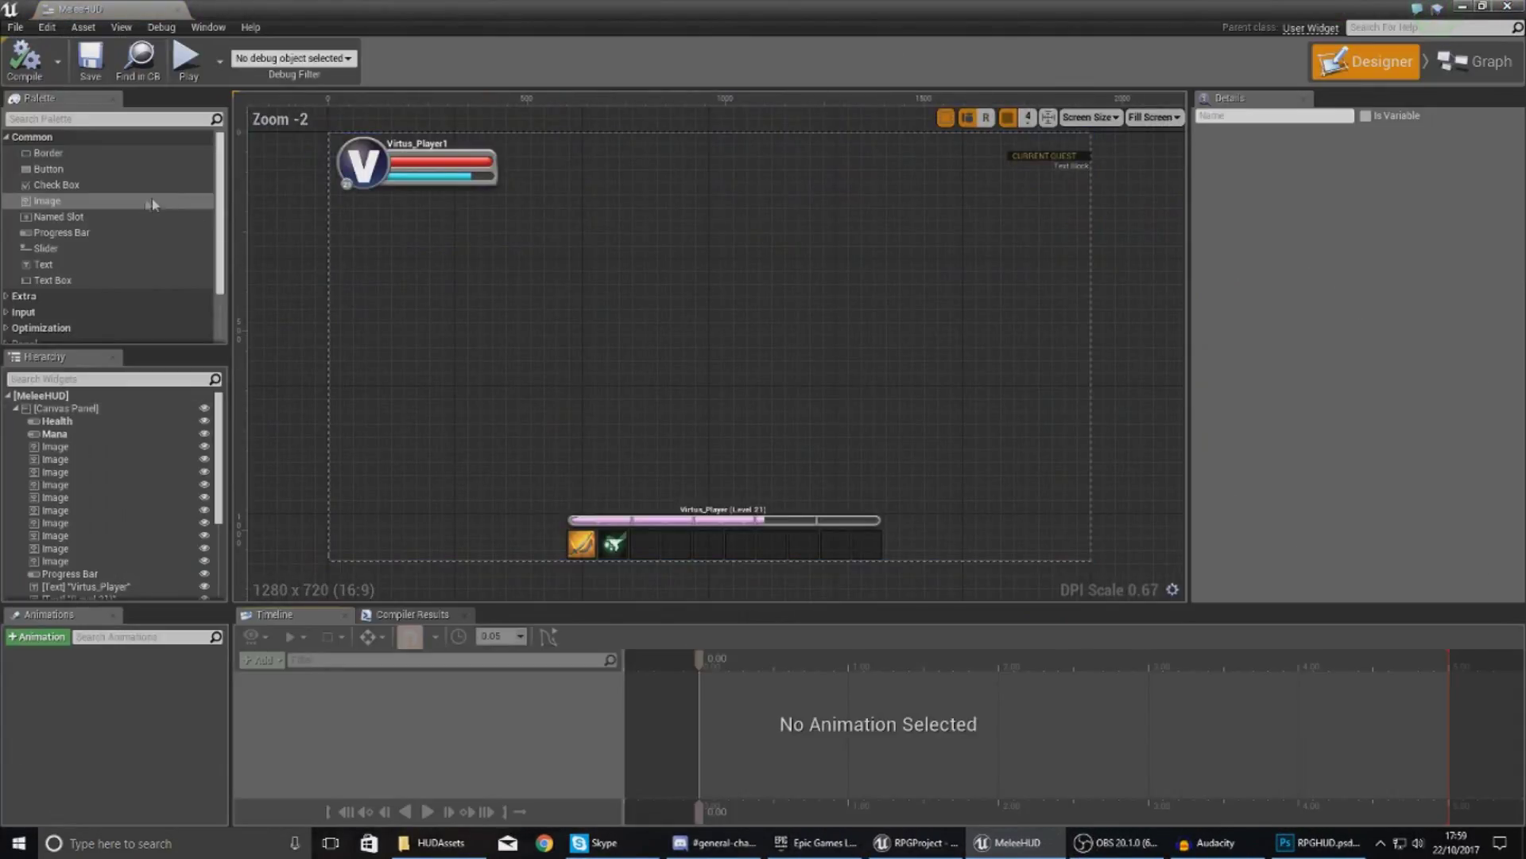
pyautogui.moveTo(46, 264); pyautogui.dragTo(402, 209)
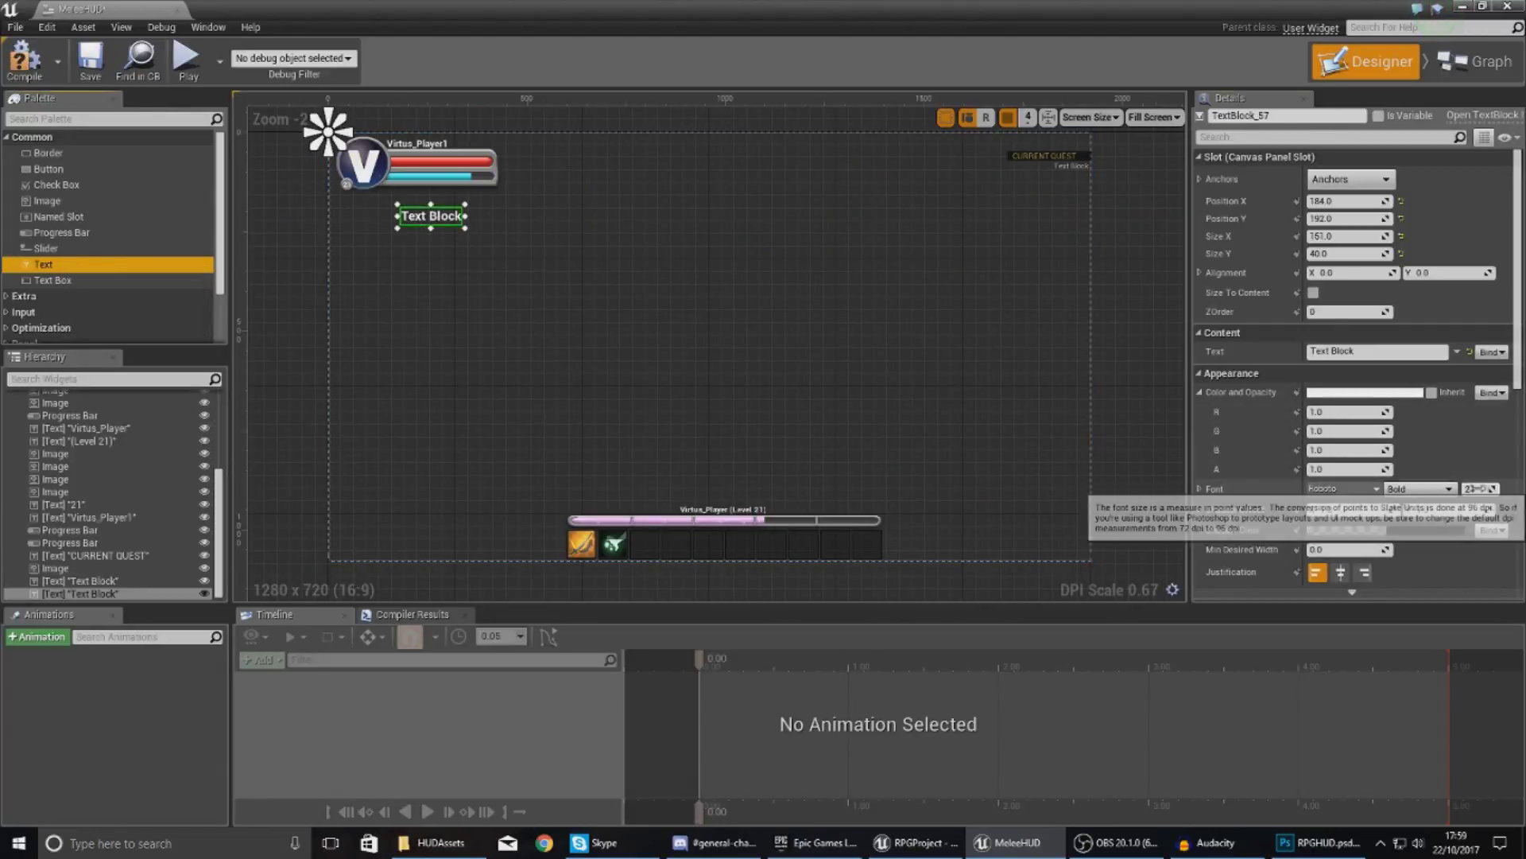
pyautogui.click(1477, 489)
pyautogui.write('16')
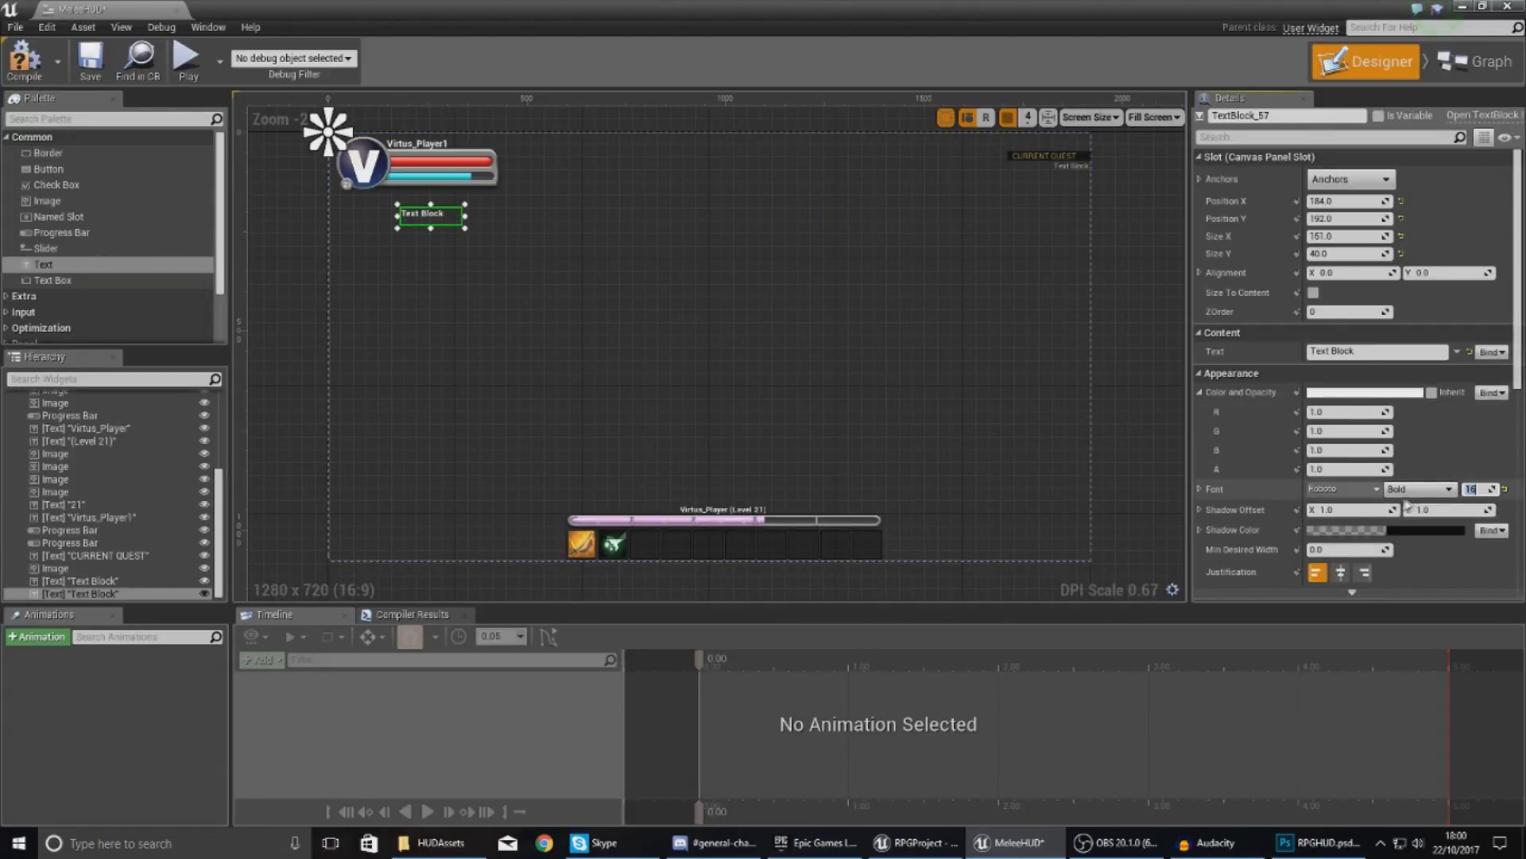
pyautogui.click(1418, 489)
pyautogui.click(1404, 534)
# Step: Colour the new text yellow (FBFF80FF) and set its content to 000
pyautogui.click(1365, 392)
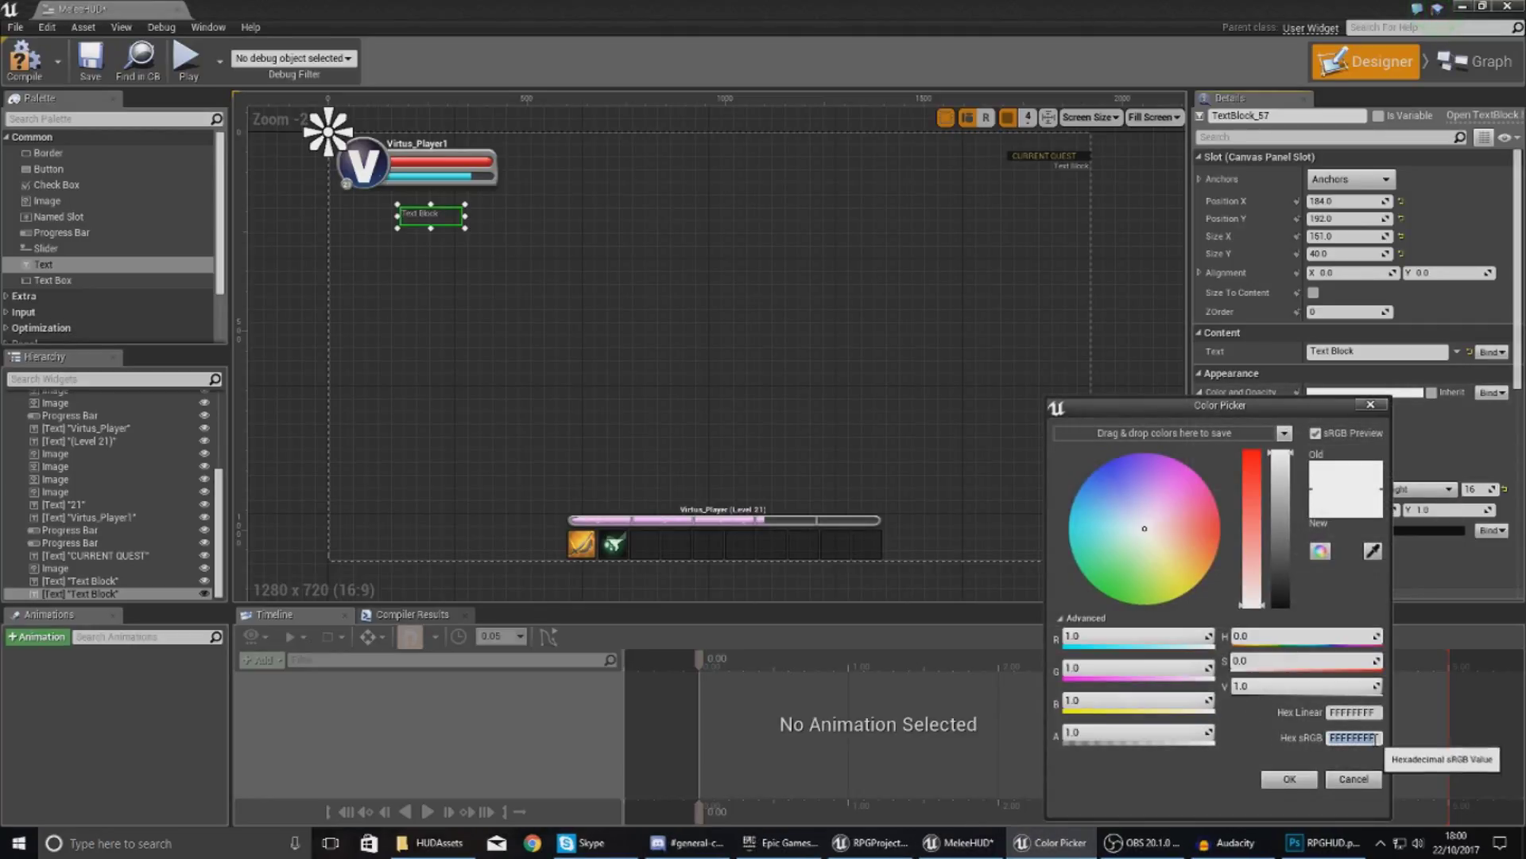
pyautogui.press('Return')
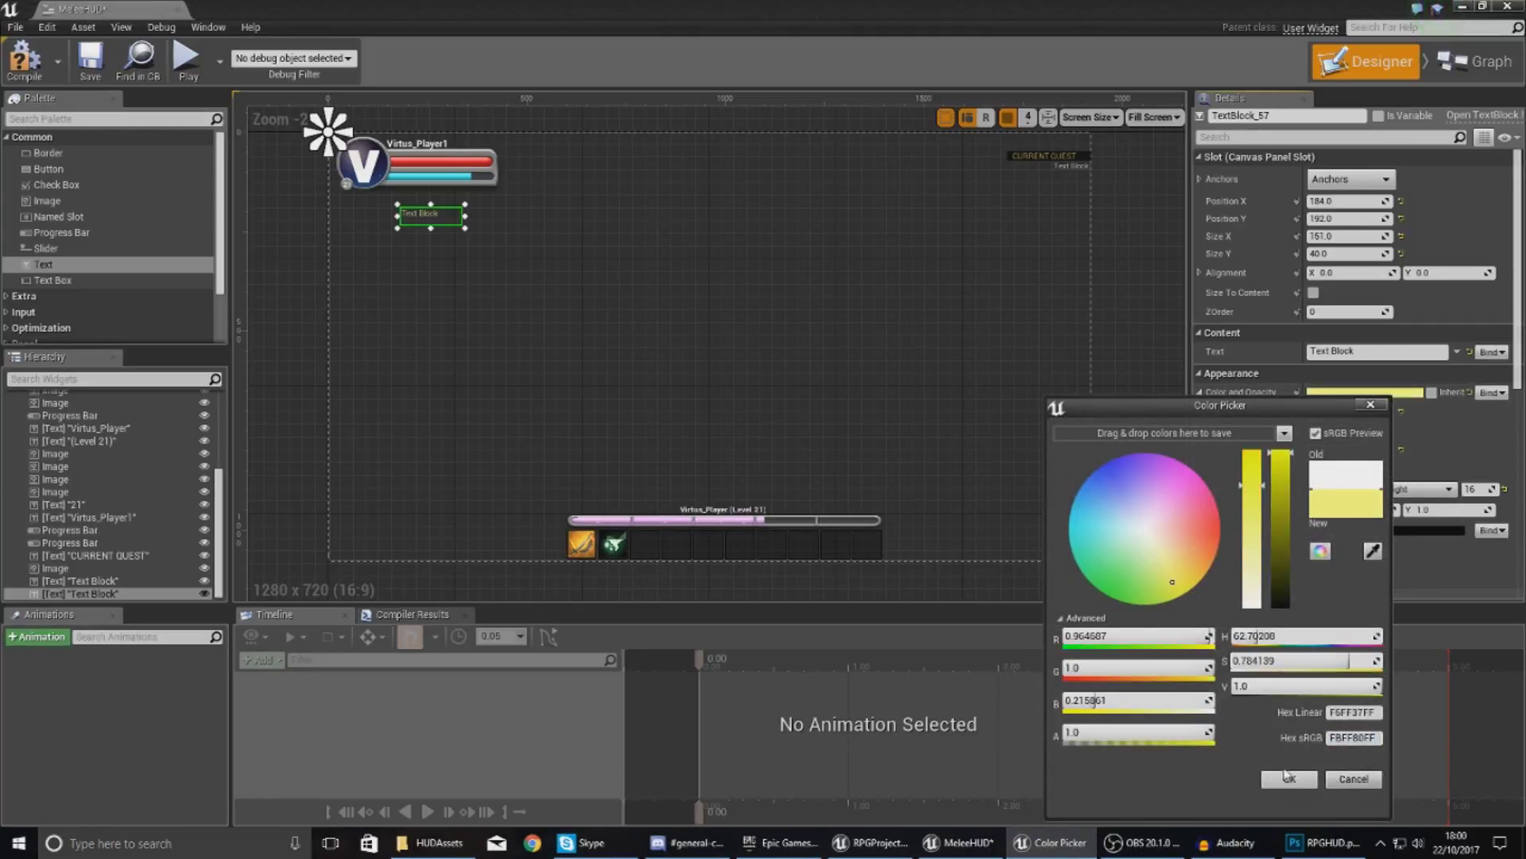
pyautogui.click(1290, 780)
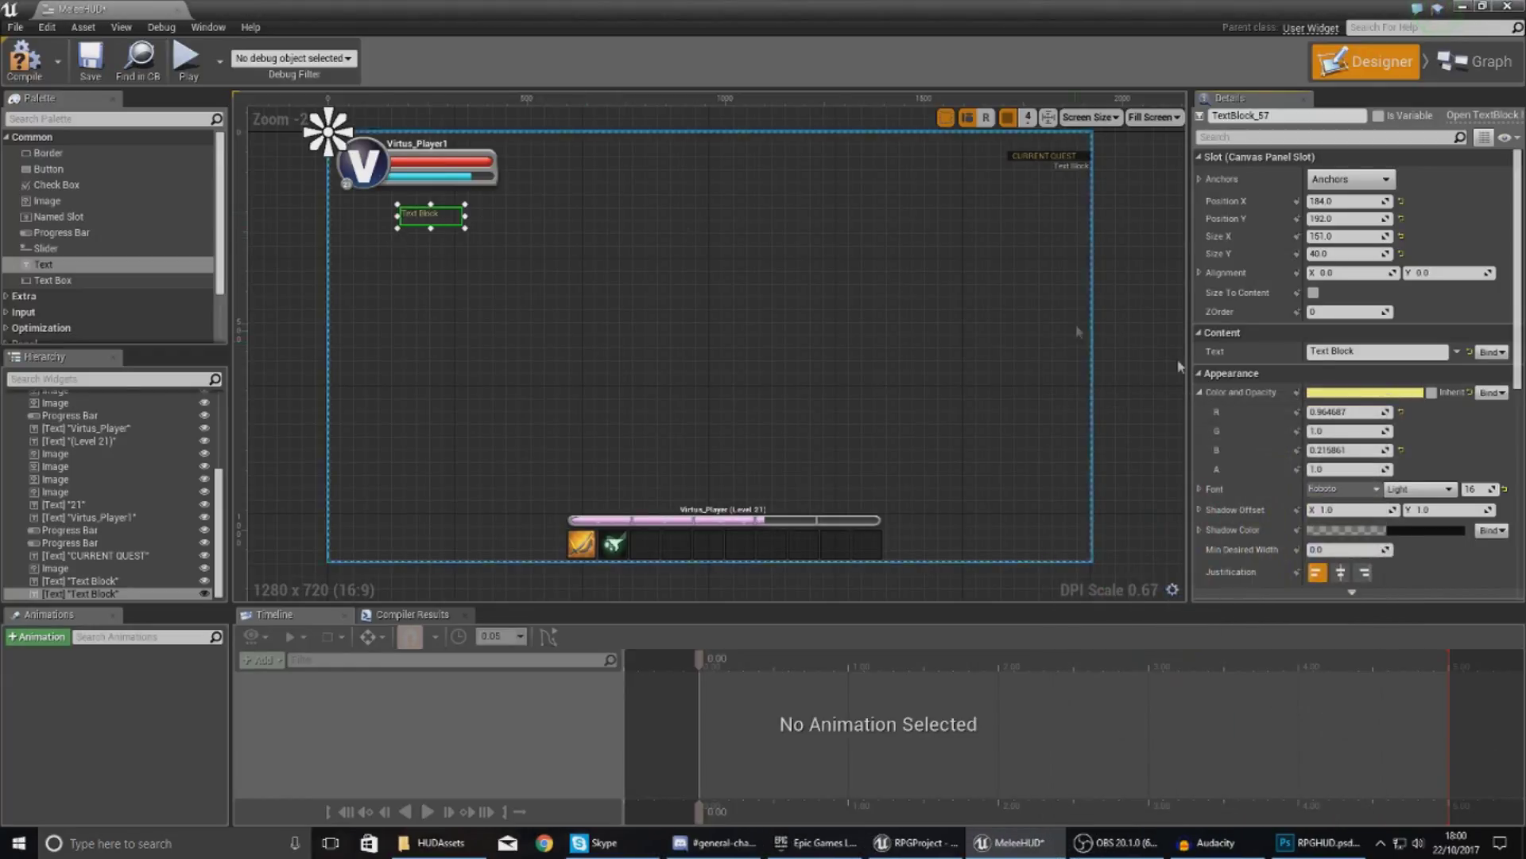
pyautogui.click(1311, 352)
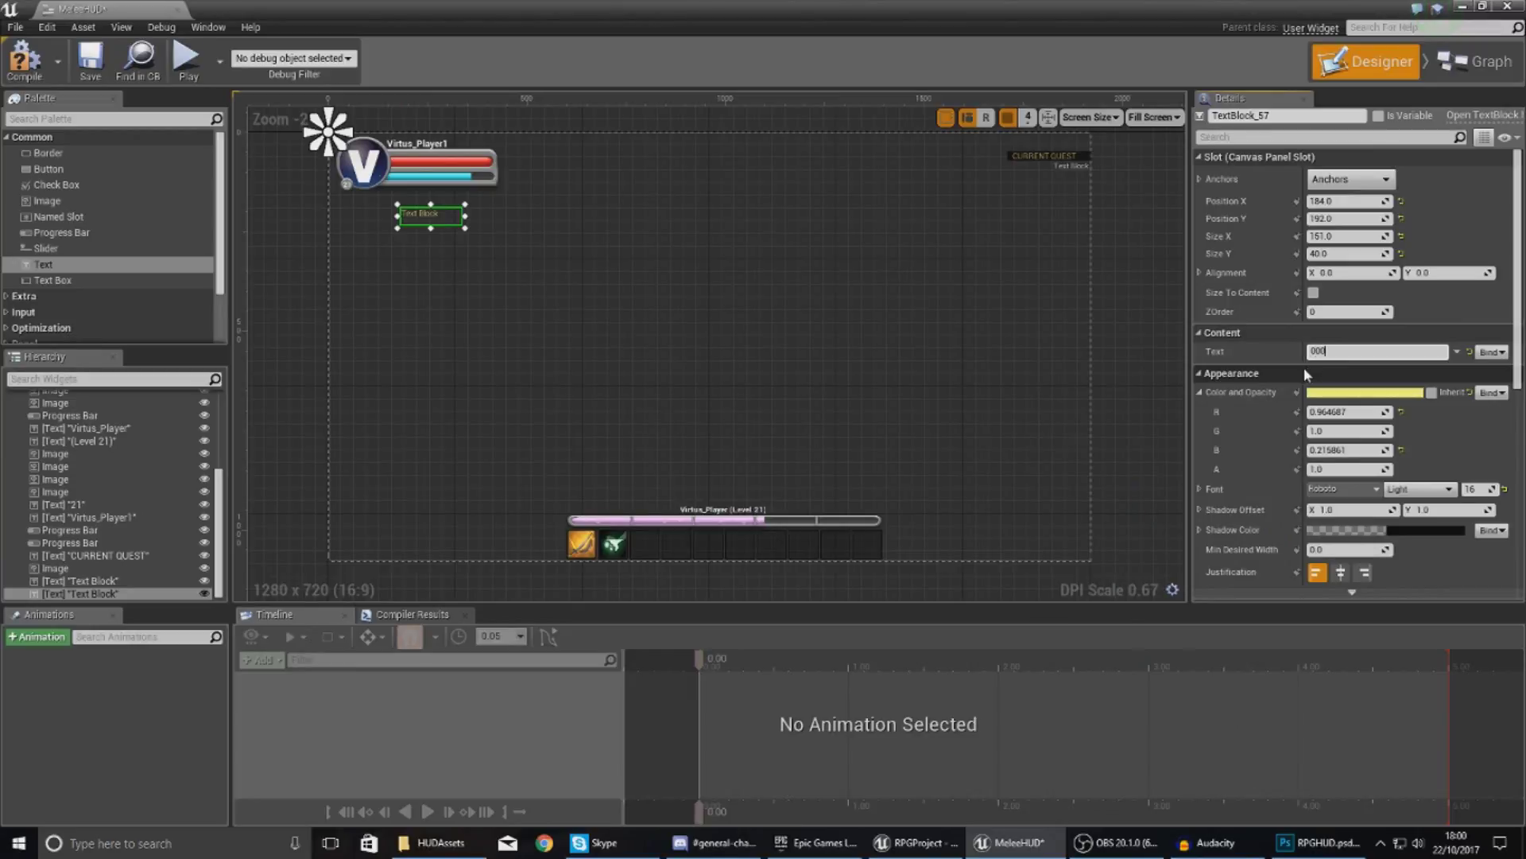
pyautogui.press('Return')
# Step: Move the 000 text up under the bars and add an image using the Coins texture
pyautogui.scroll(10, 397, 182)
pyautogui.moveTo(549, 433); pyautogui.dragTo(491, 357)
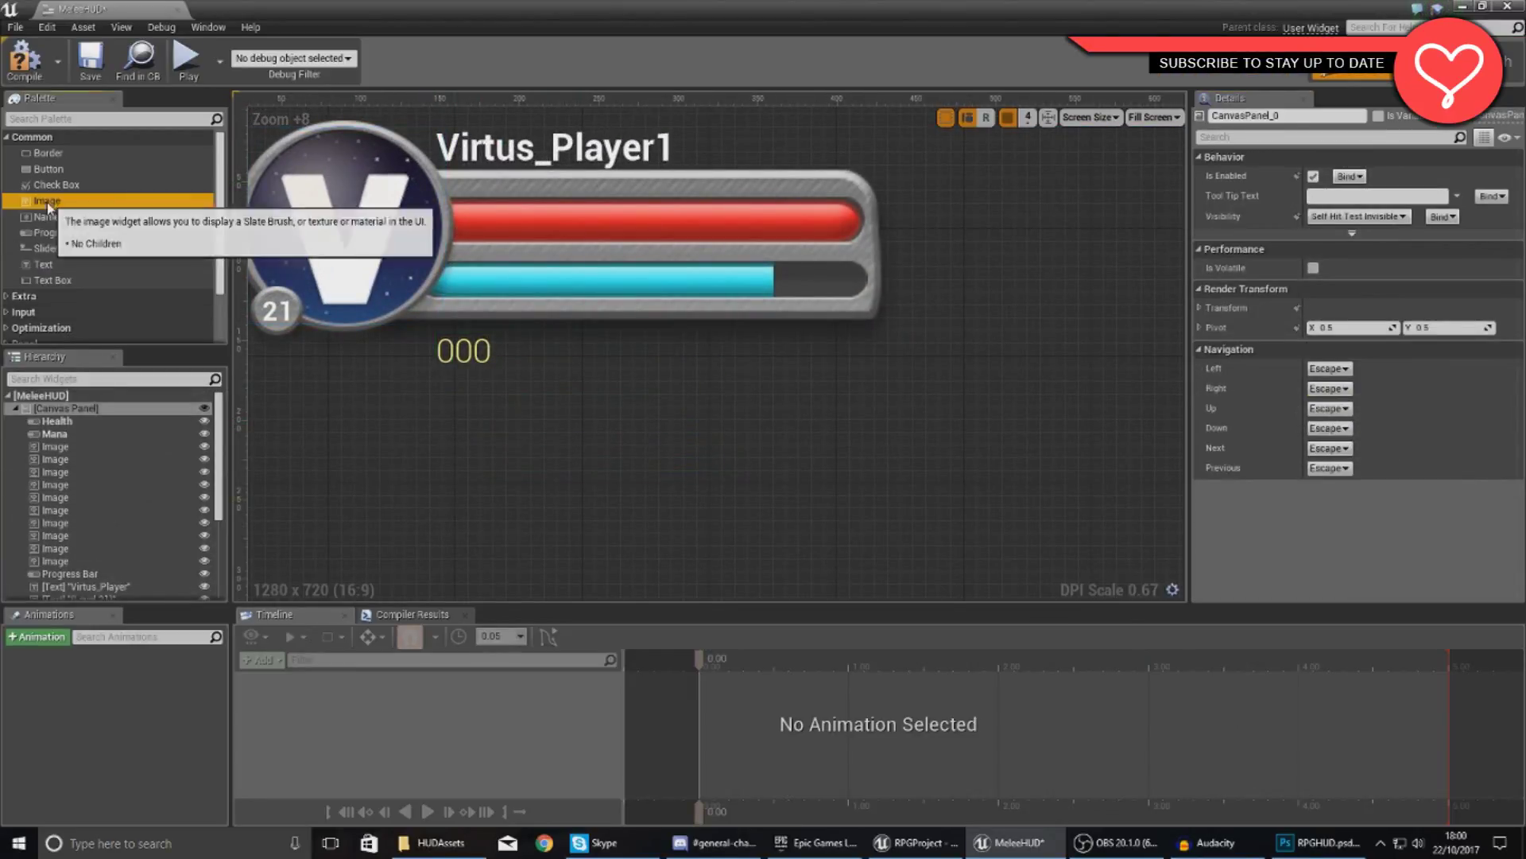
pyautogui.moveTo(48, 202); pyautogui.dragTo(283, 355)
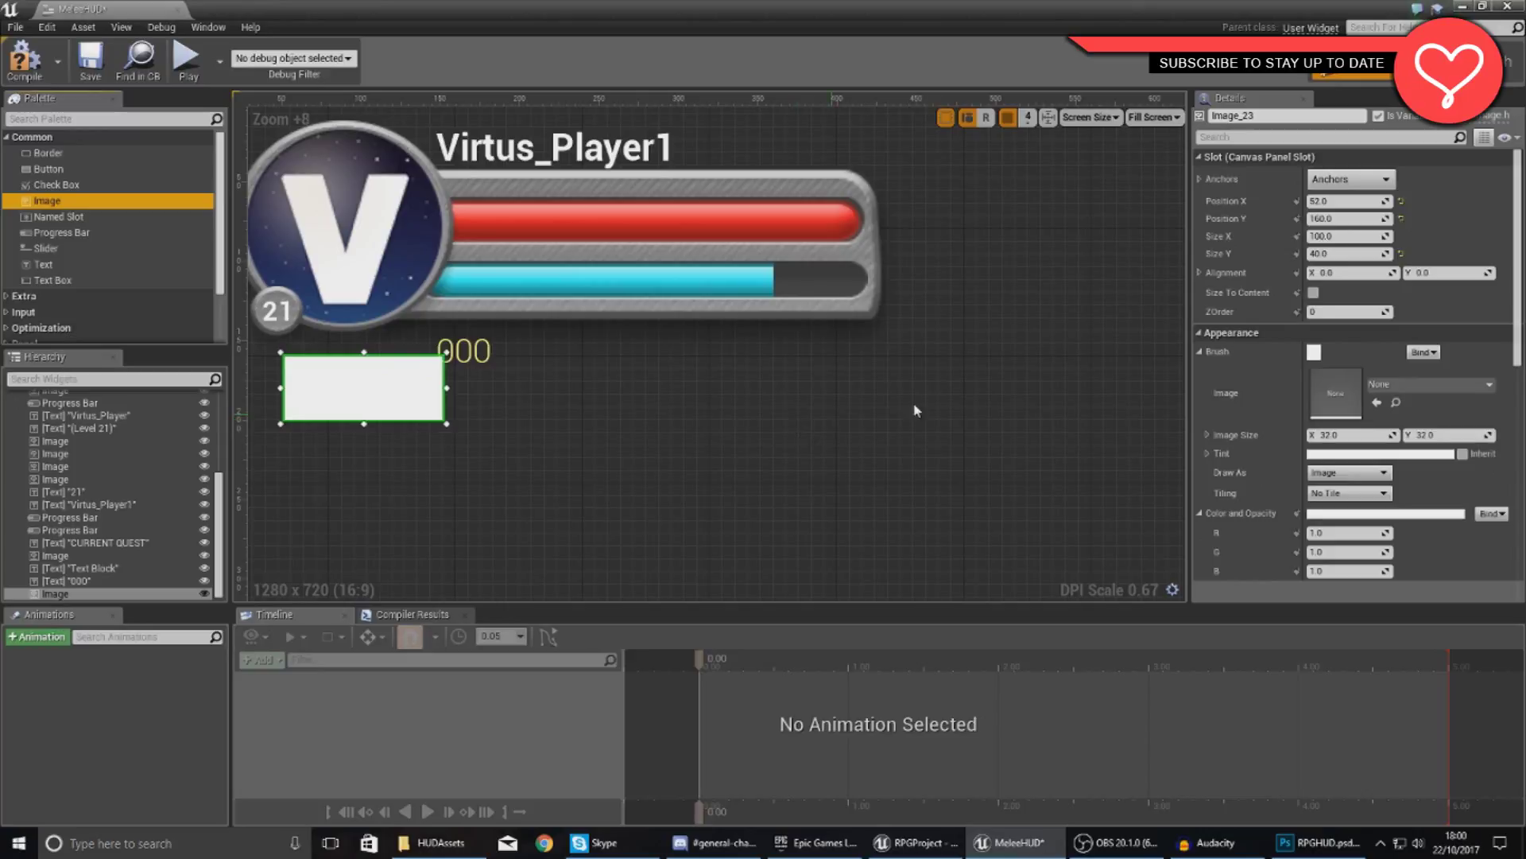
pyautogui.click(1375, 387)
pyautogui.write('coins')
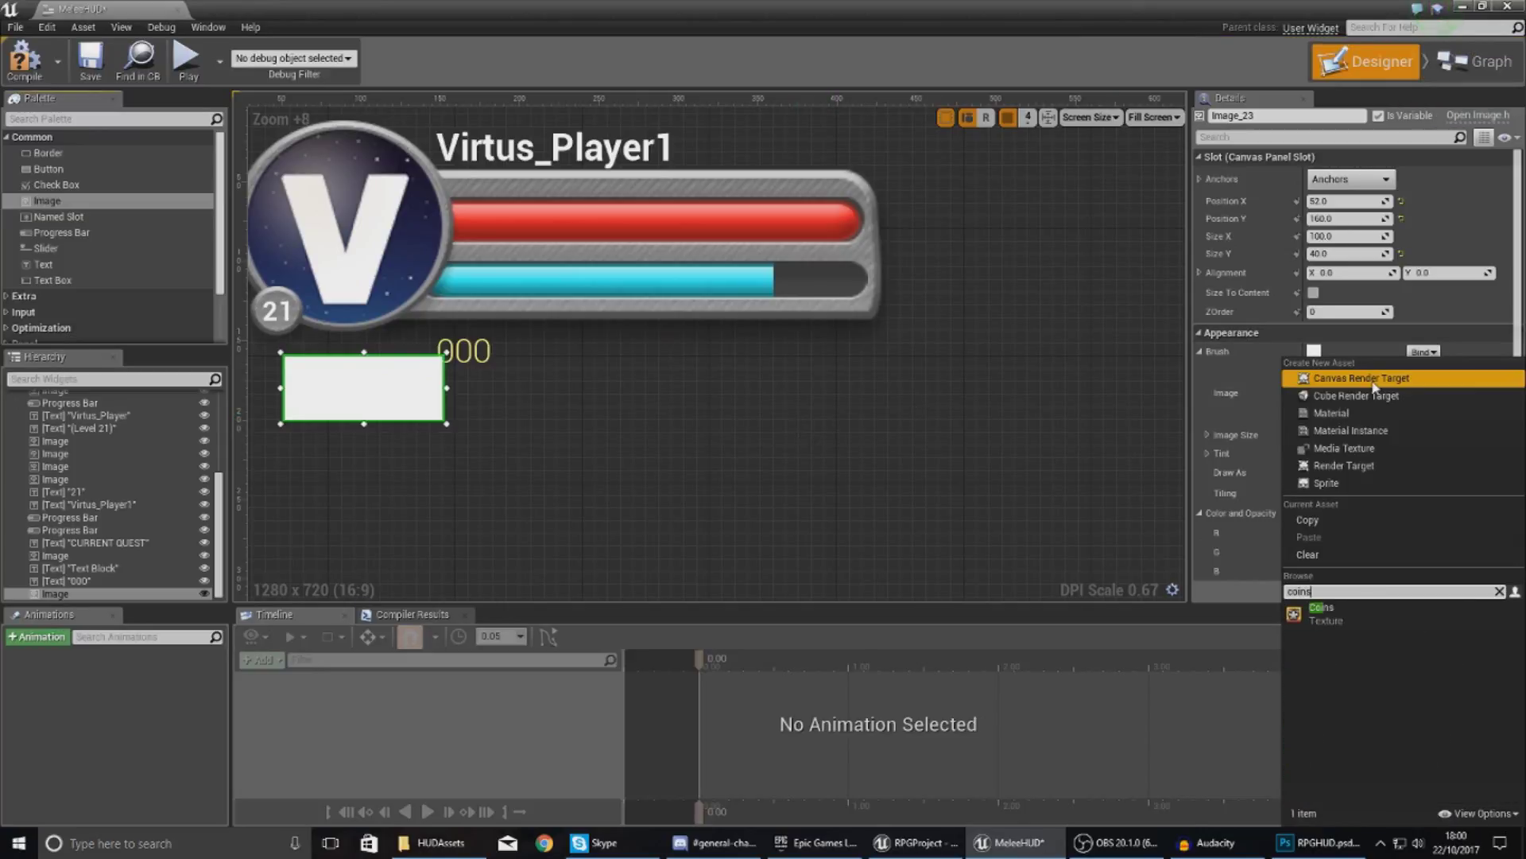
pyautogui.click(1350, 612)
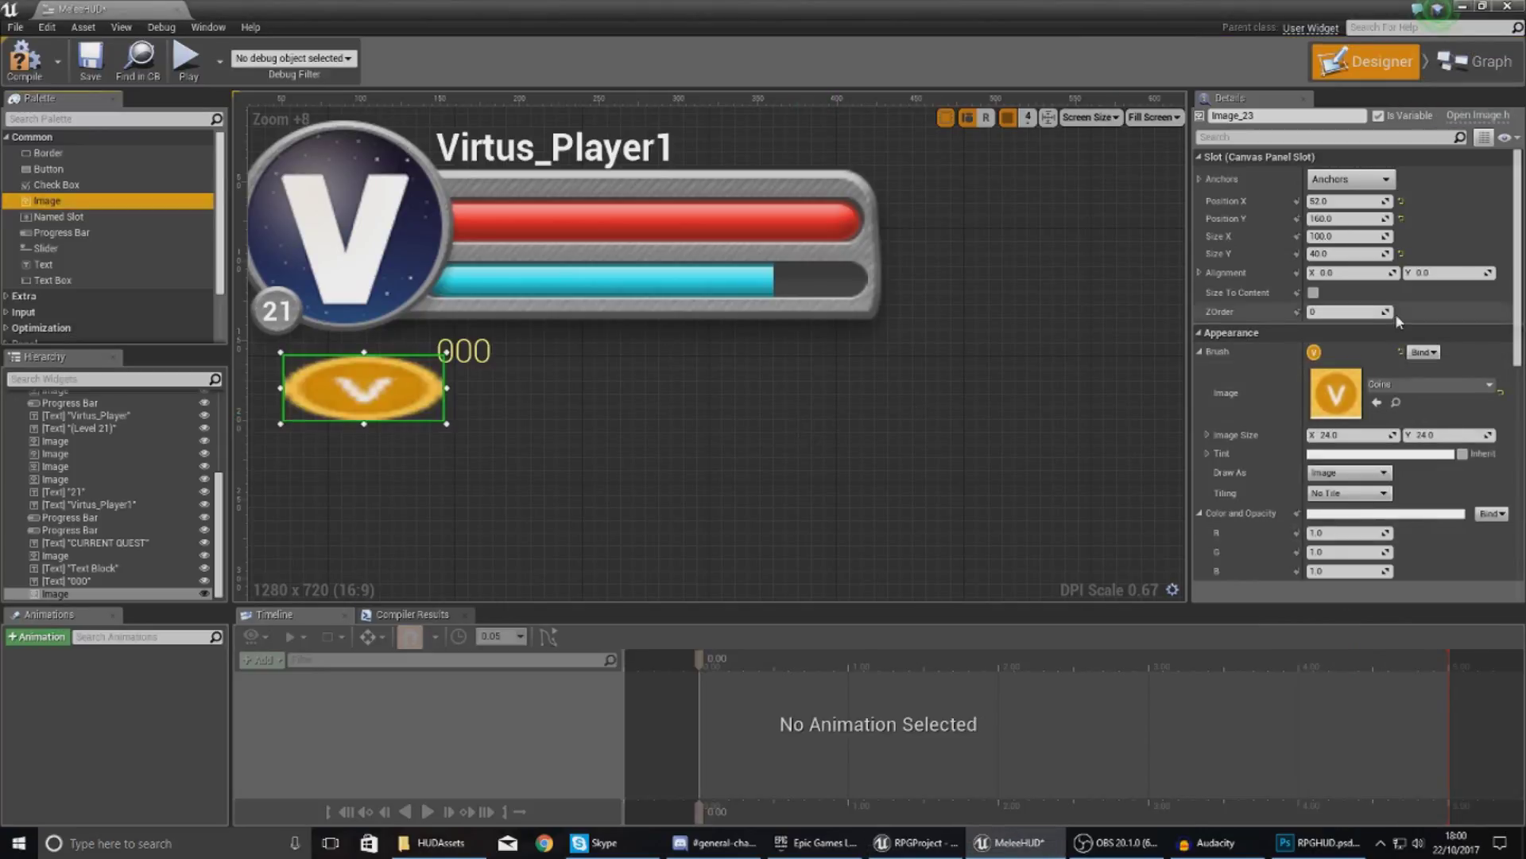
# Step: Size the coin image 24×24 and place it just left of the 000 text
pyautogui.click(1348, 236)
pyautogui.write('24')
pyautogui.click(1321, 254)
pyautogui.write('24')
pyautogui.press('Return')
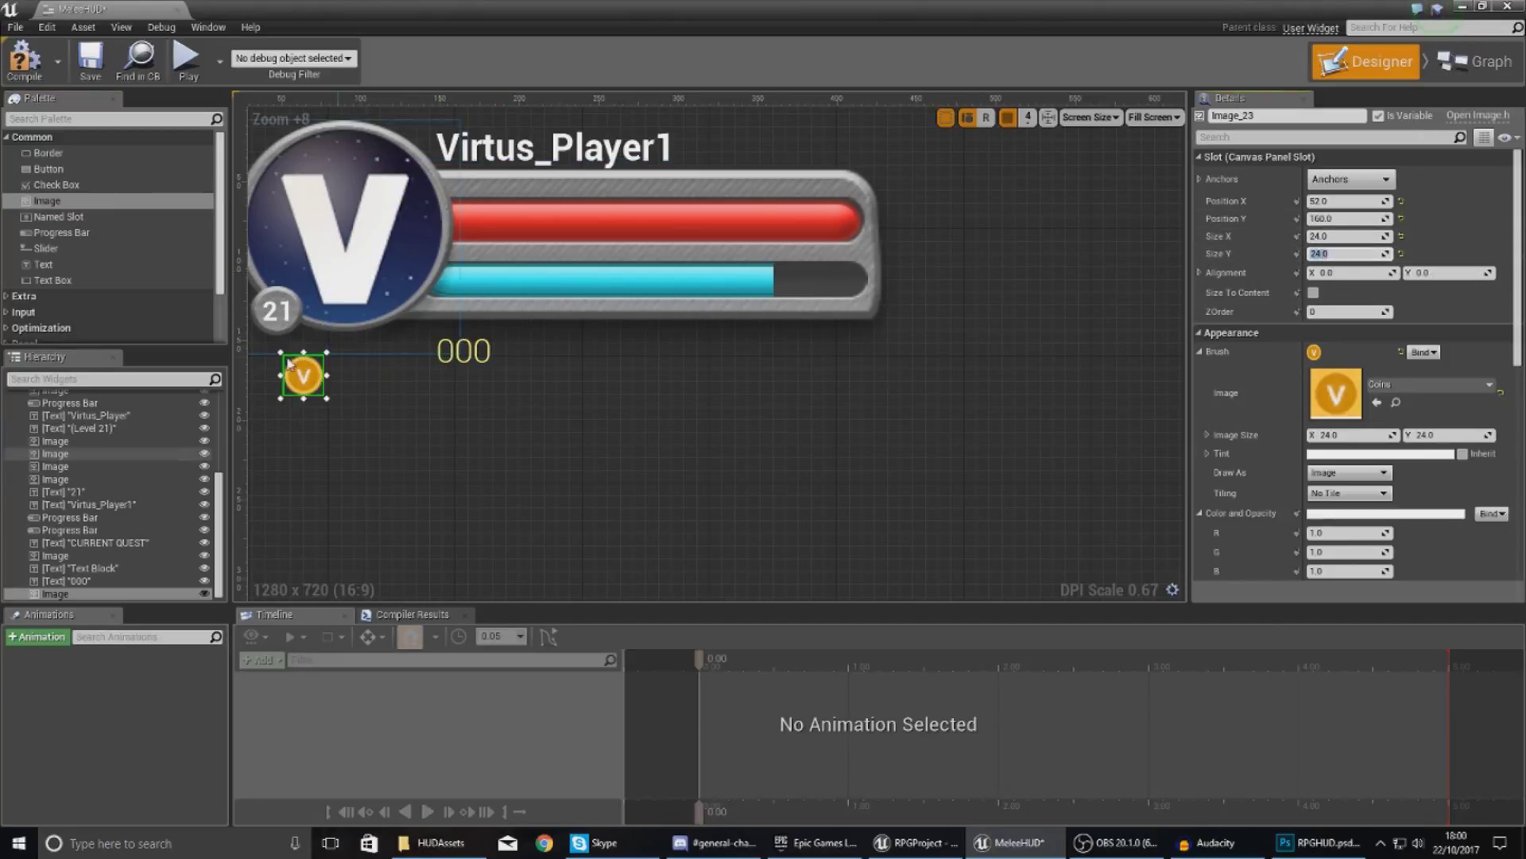
pyautogui.moveTo(301, 379); pyautogui.dragTo(382, 369)
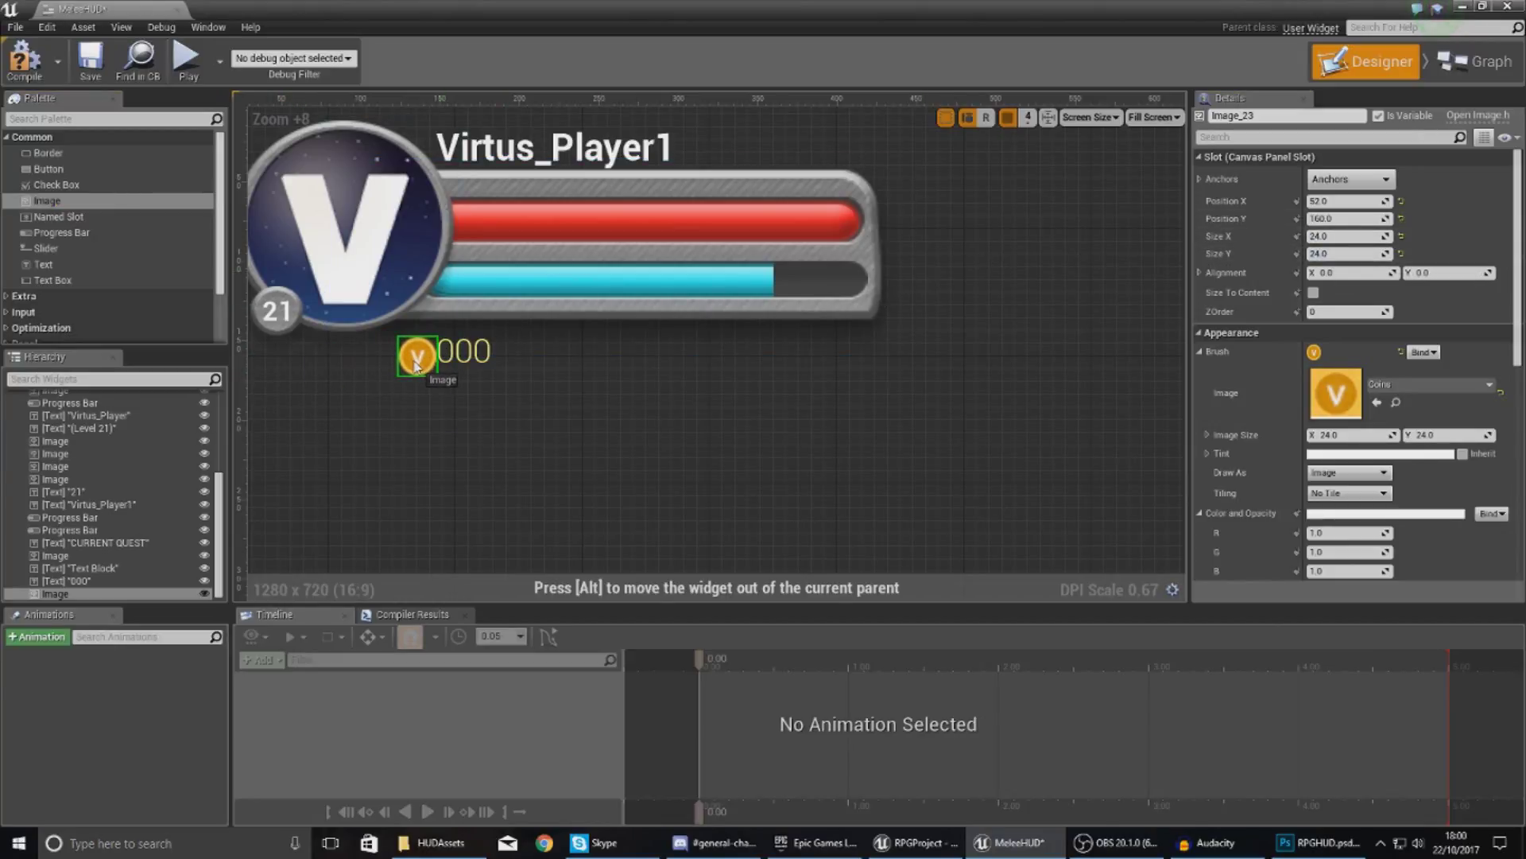
pyautogui.moveTo(475, 355); pyautogui.dragTo(498, 373)
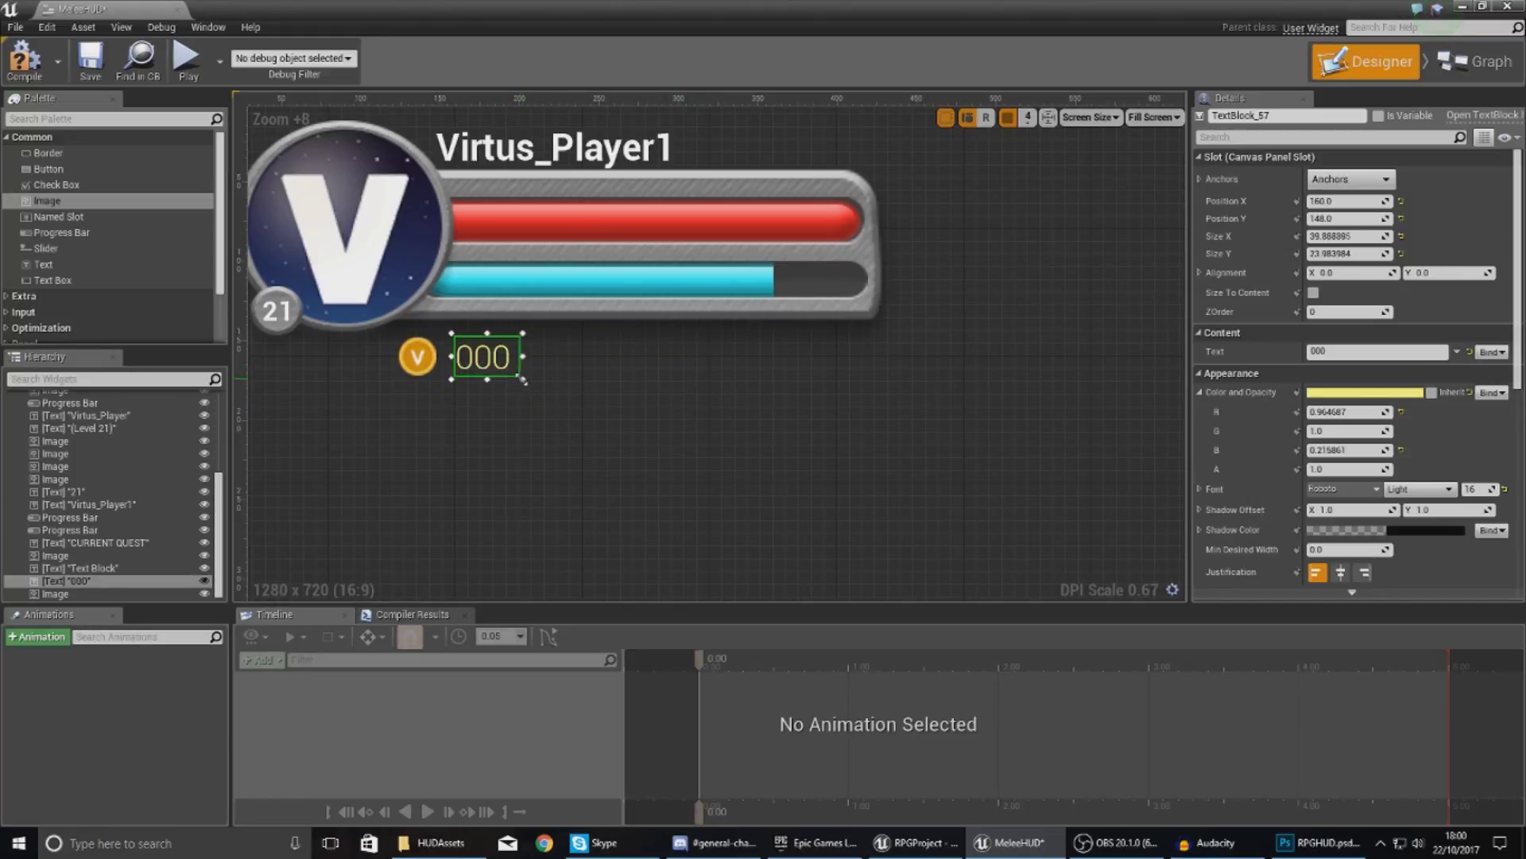
pyautogui.click(527, 397)
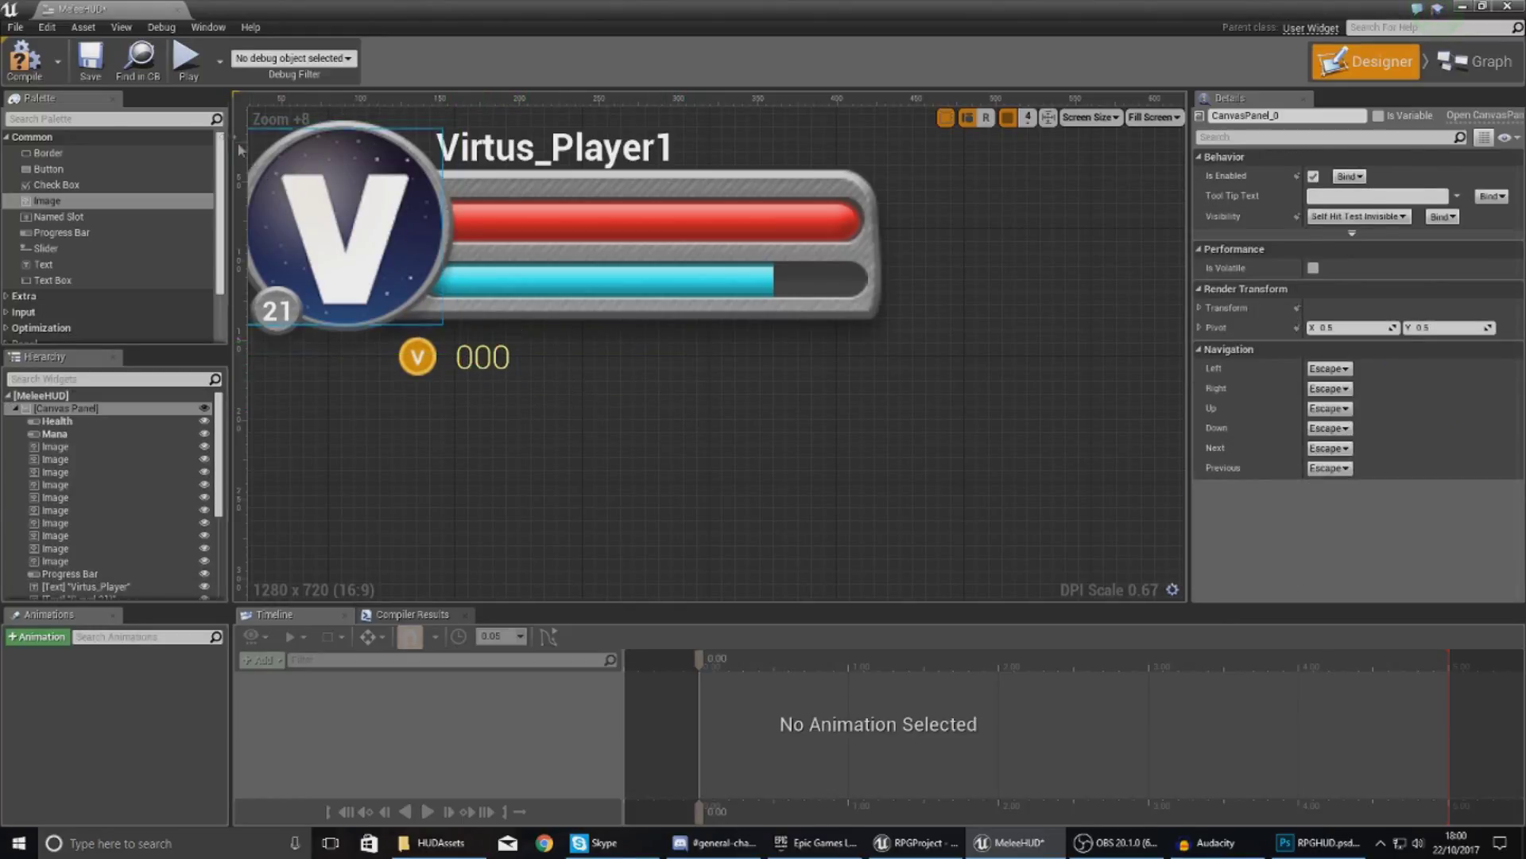
# Step: Confirm Sword_Character's Currency variable is an integer, then reopen MeleeHUD and select the 000 text
pyautogui.click(177, 10)
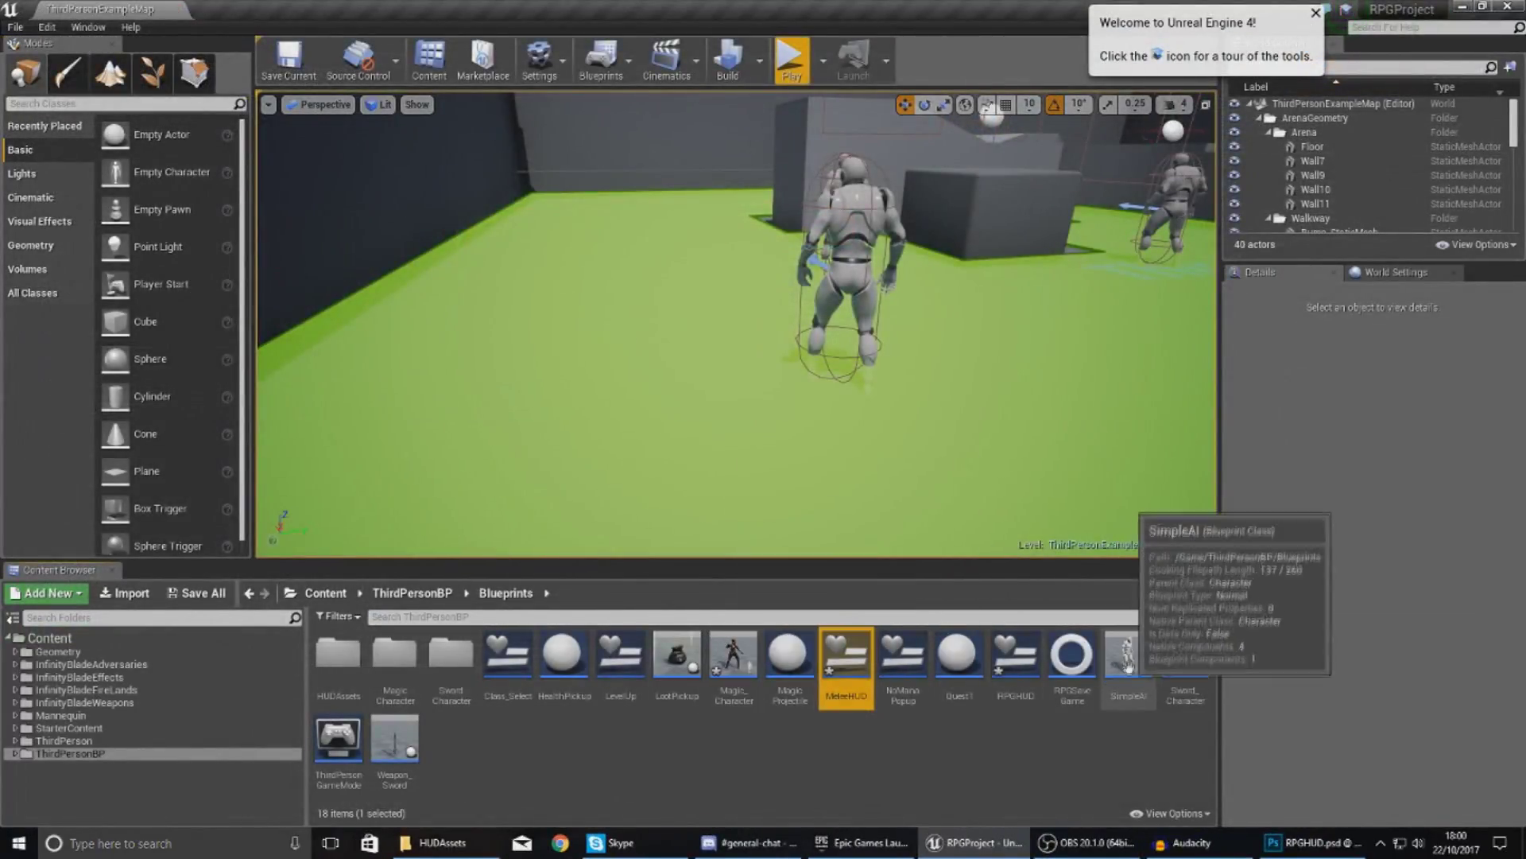
pyautogui.doubleClick(1185, 656)
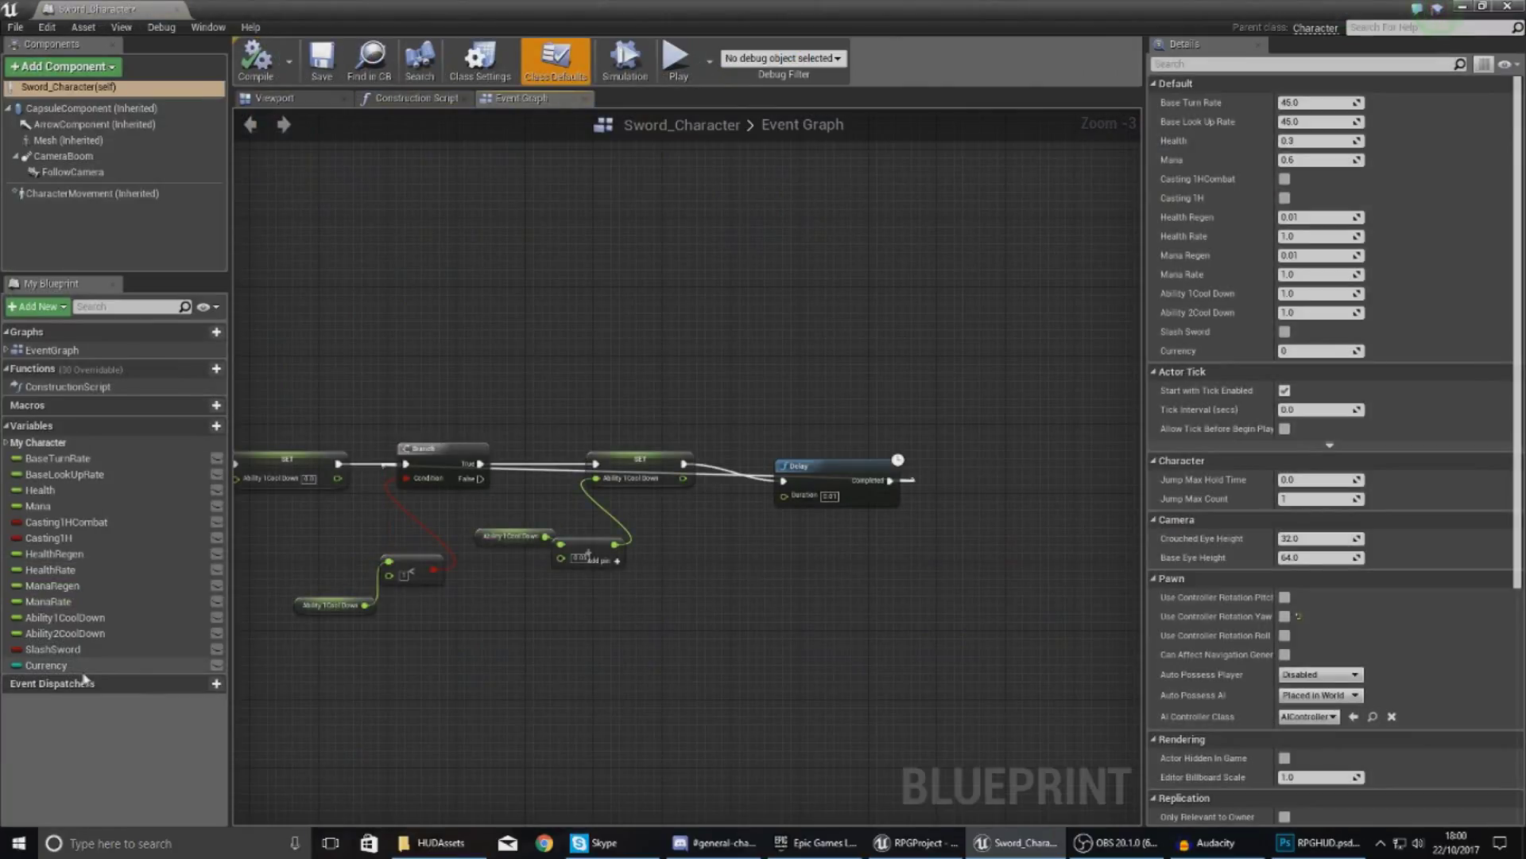
pyautogui.click(79, 667)
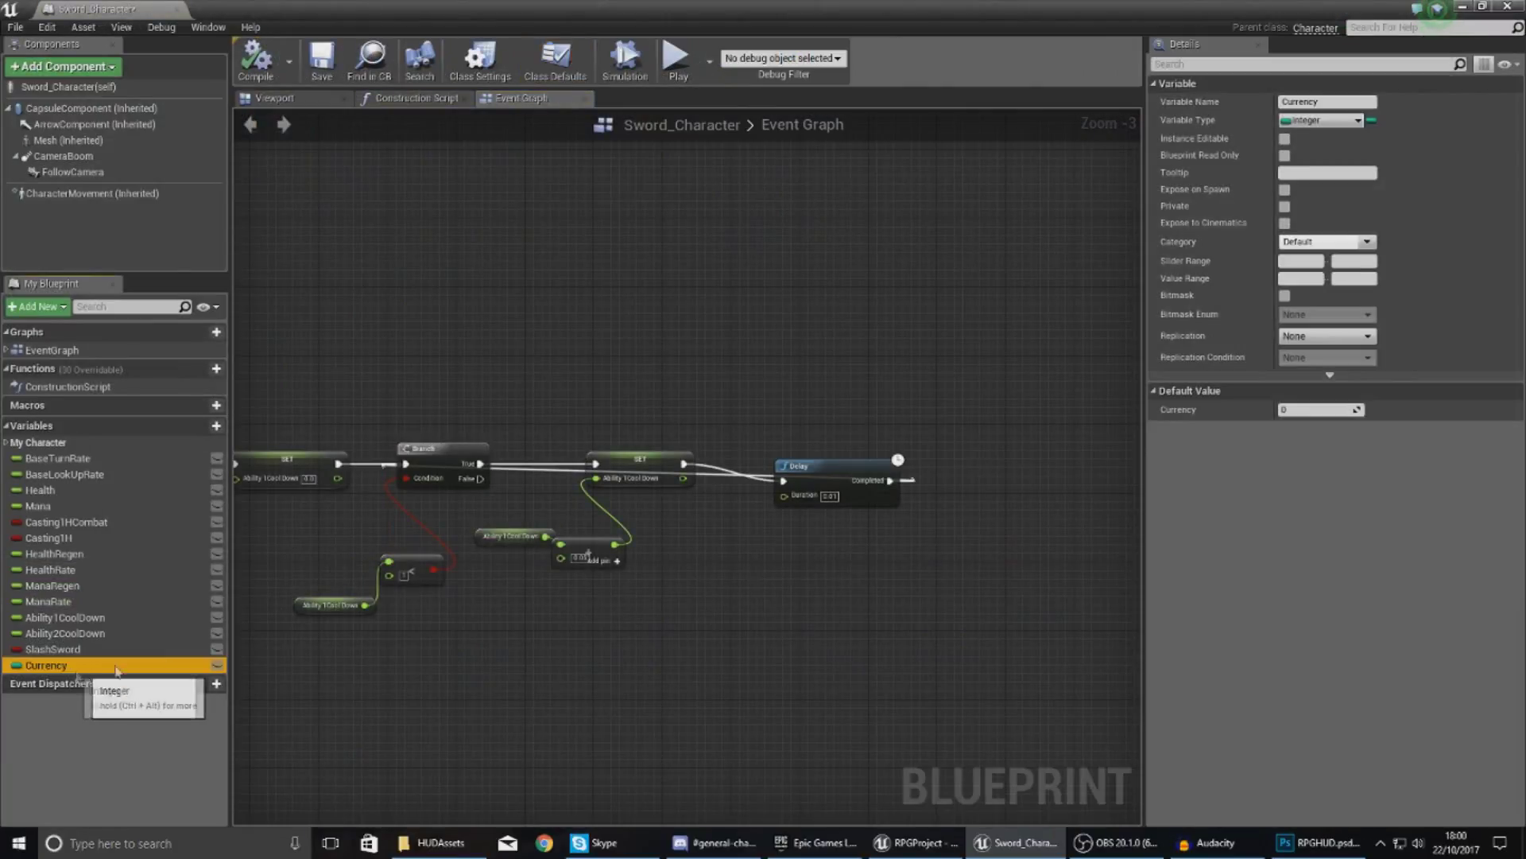
pyautogui.click(176, 9)
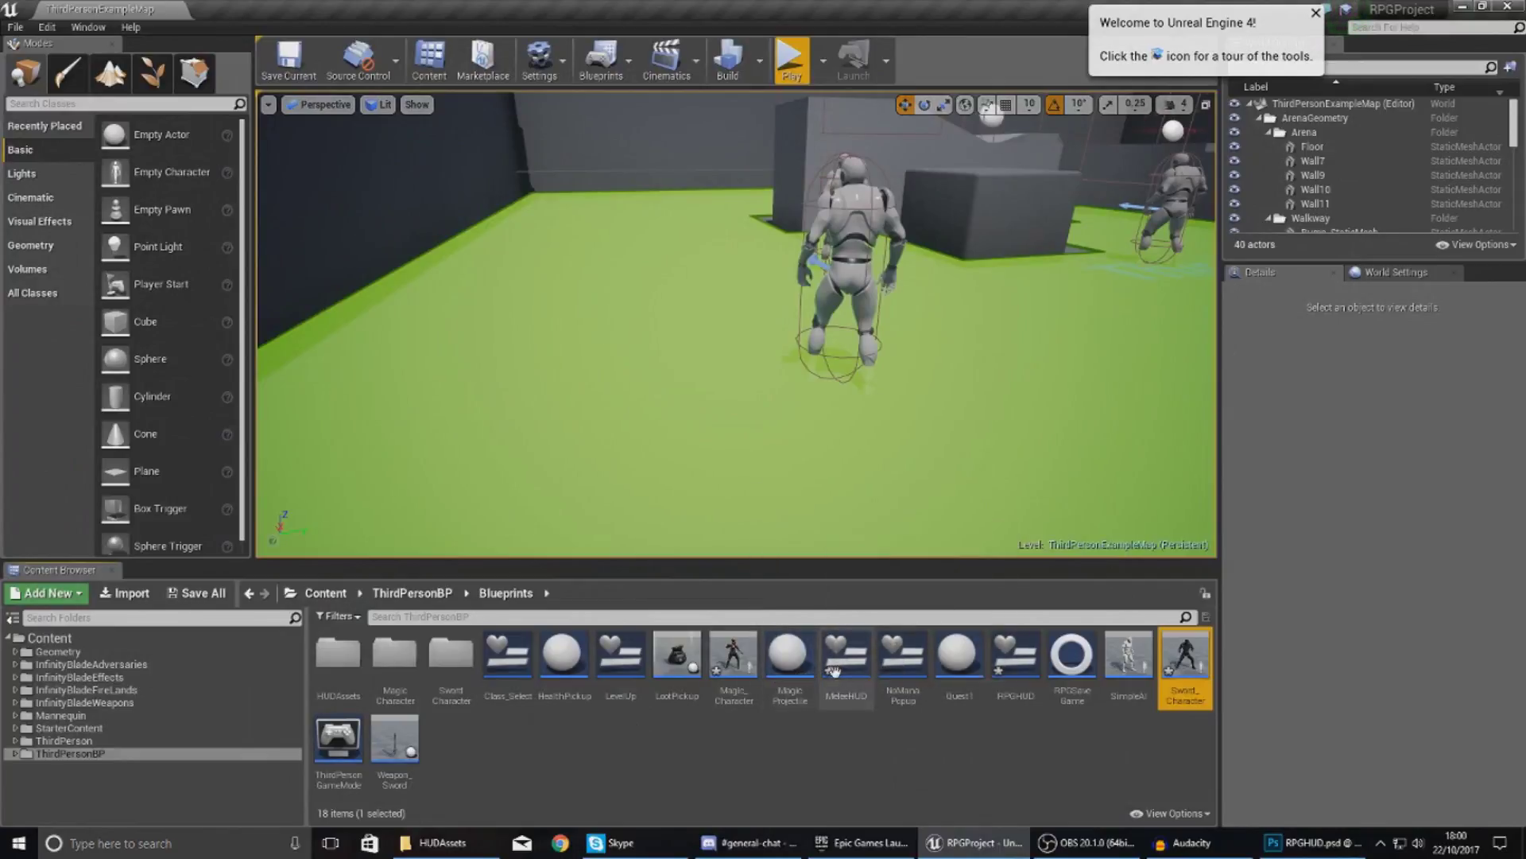
pyautogui.doubleClick(853, 674)
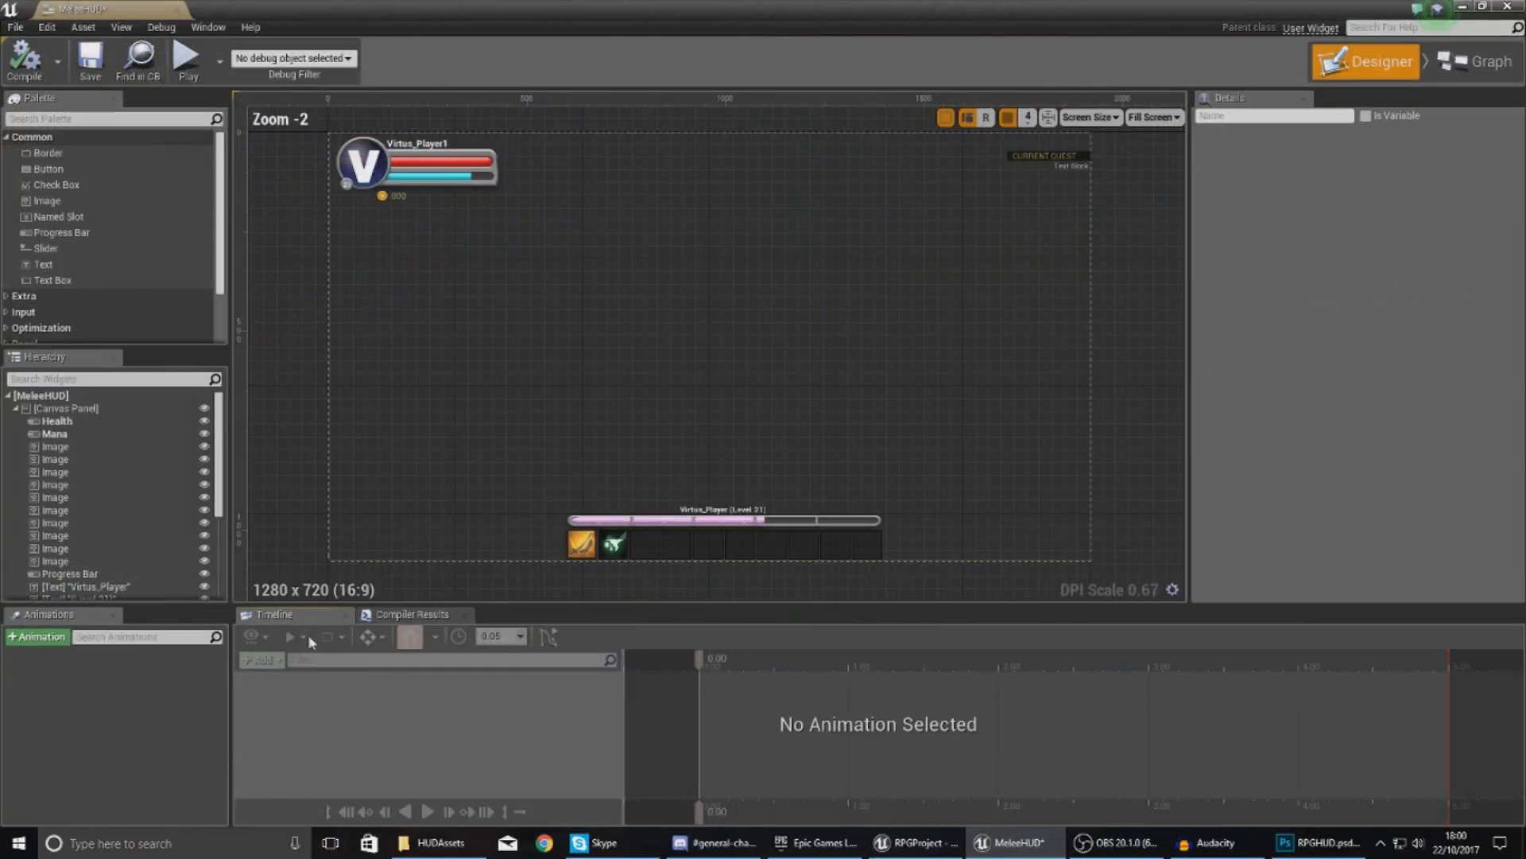
pyautogui.click(399, 195)
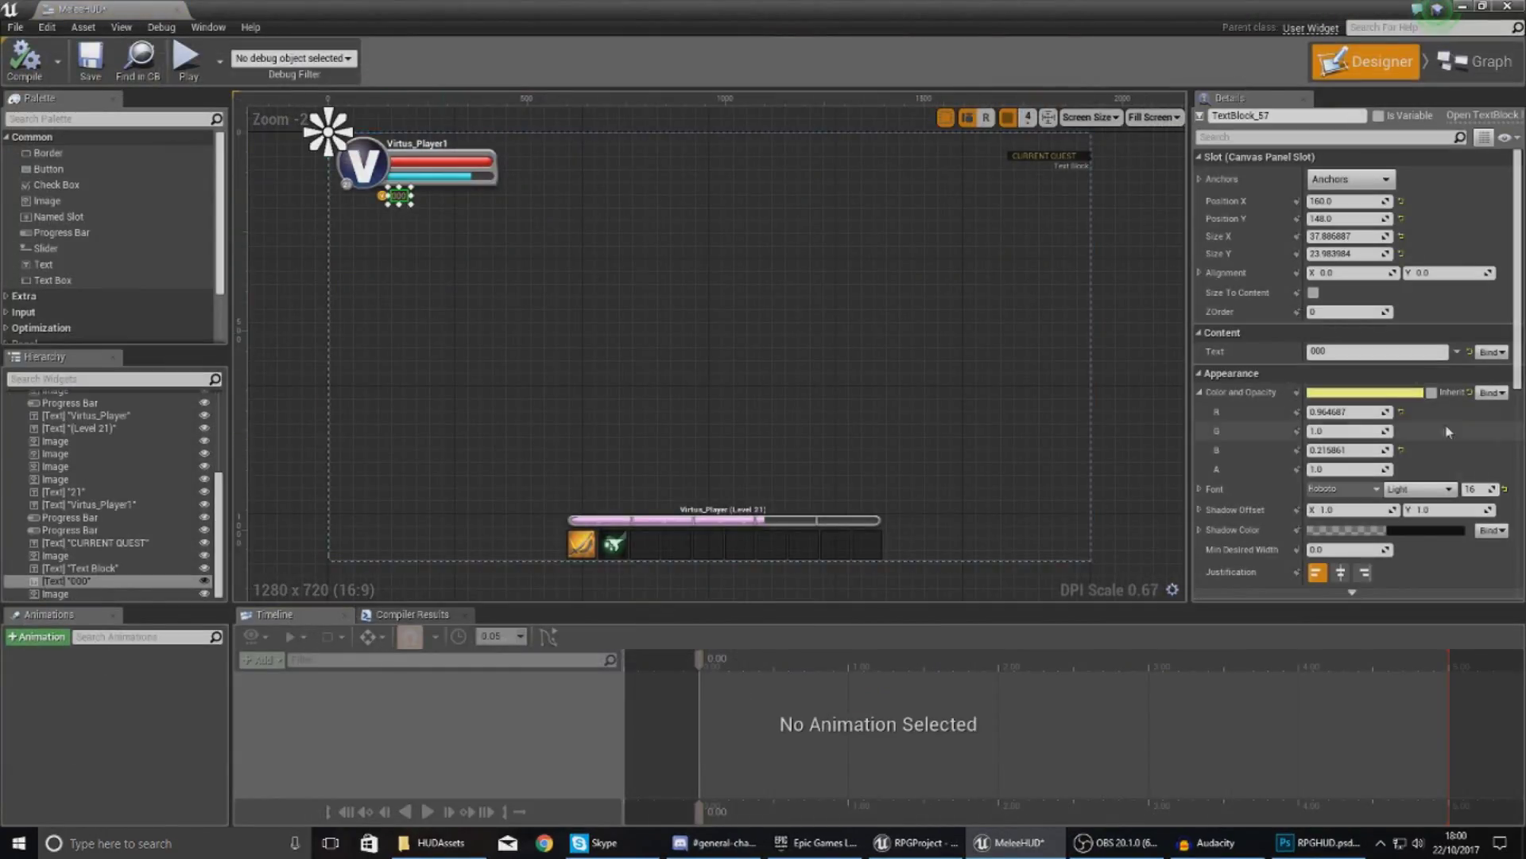
# Step: Create a Get Text 2 binding for the 000 text and add a Cast To Sword_Character node
pyautogui.click(1491, 352)
pyautogui.click(1477, 369)
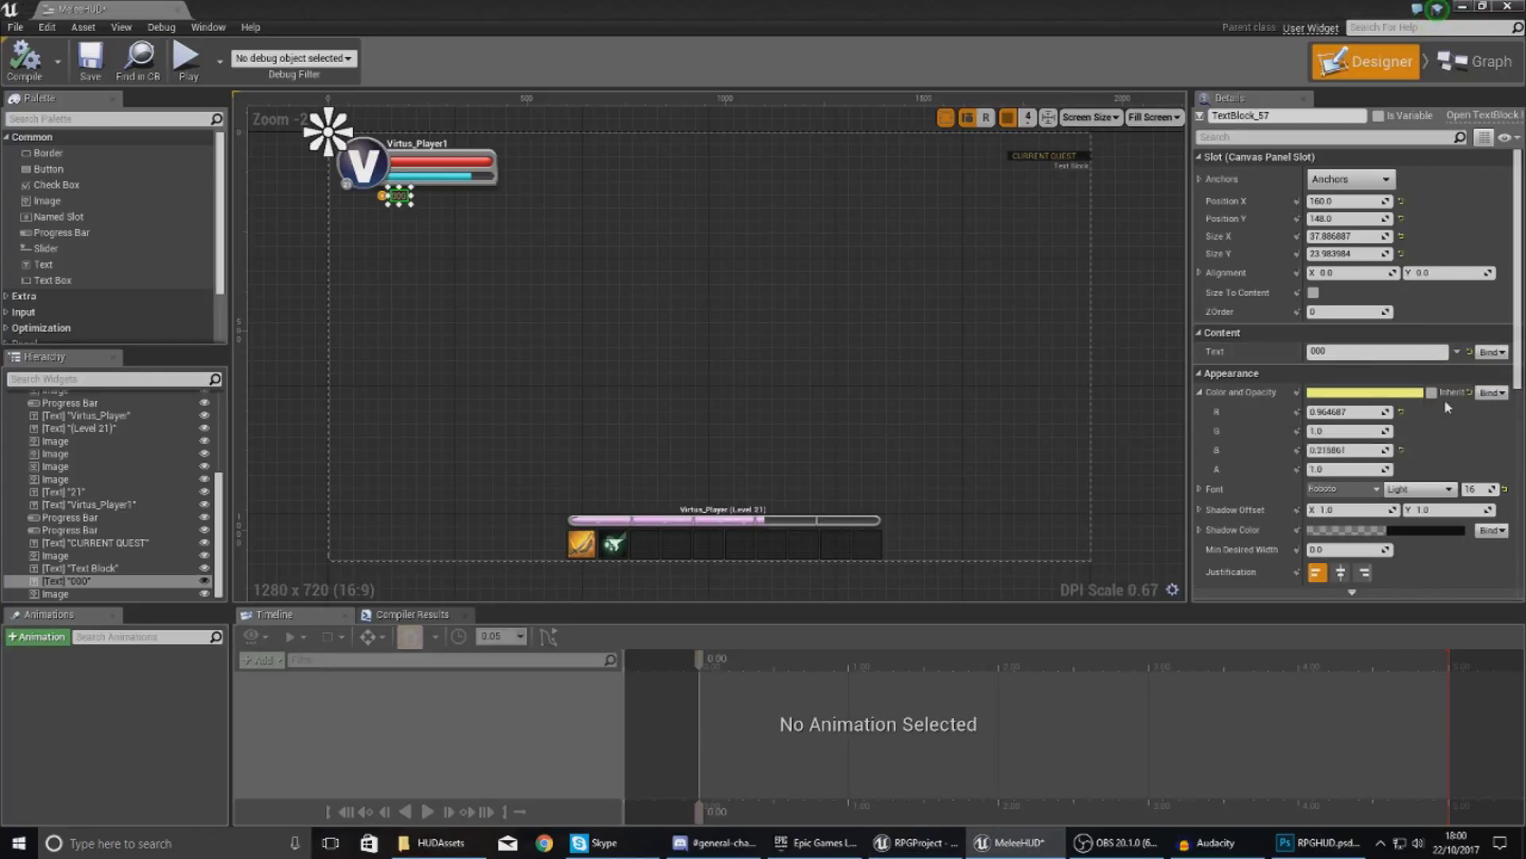
pyautogui.click(835, 402)
pyautogui.moveTo(840, 431); pyautogui.dragTo(356, 315)
pyautogui.moveTo(467, 308); pyautogui.dragTo(466, 309)
pyautogui.write('cast to')
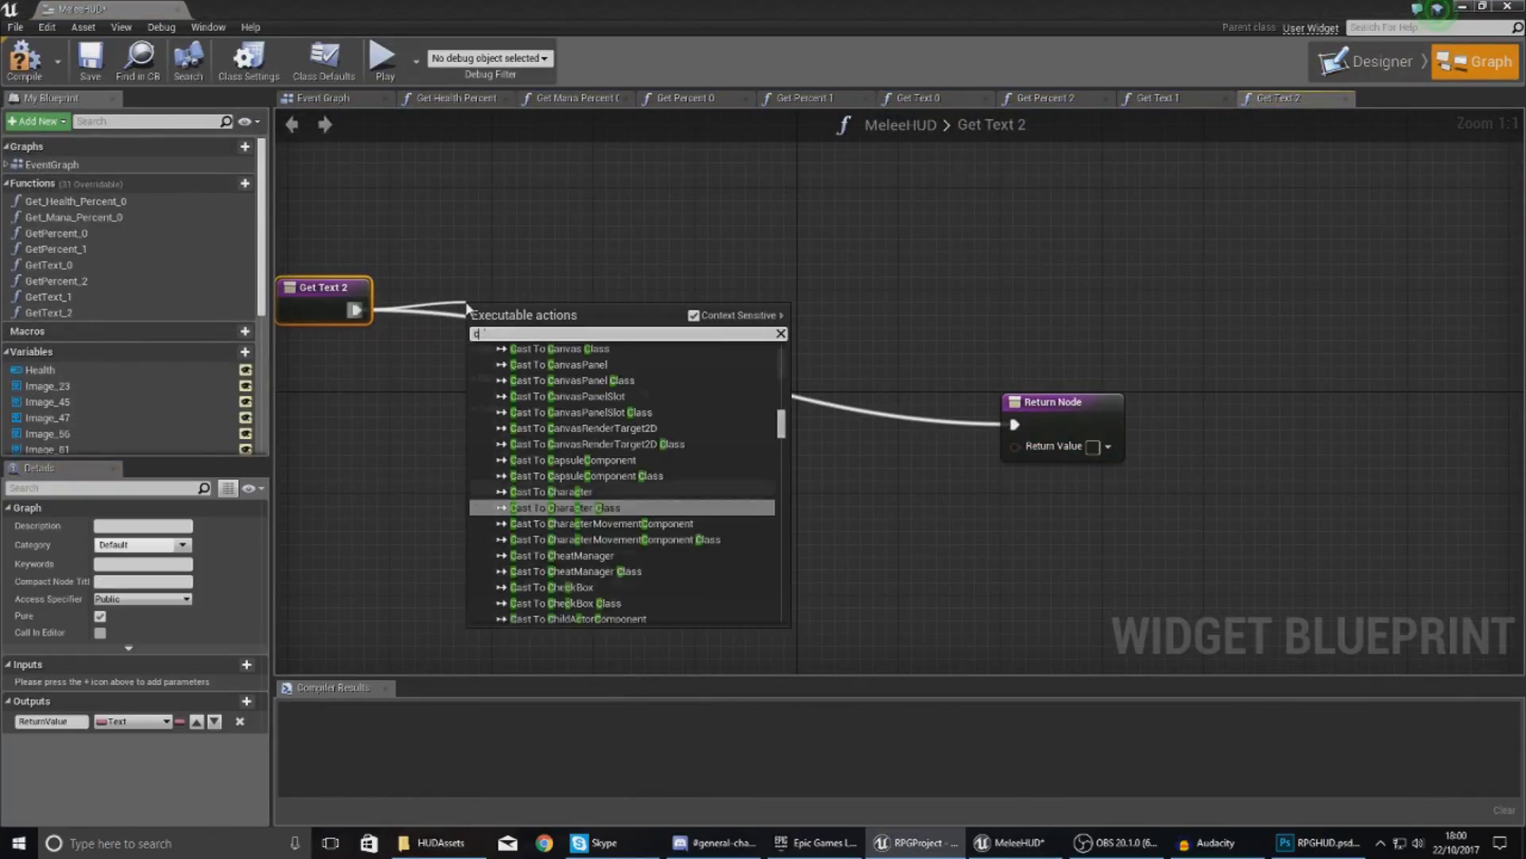
pyautogui.scroll(-15, 562, 491)
pyautogui.write('sword_')
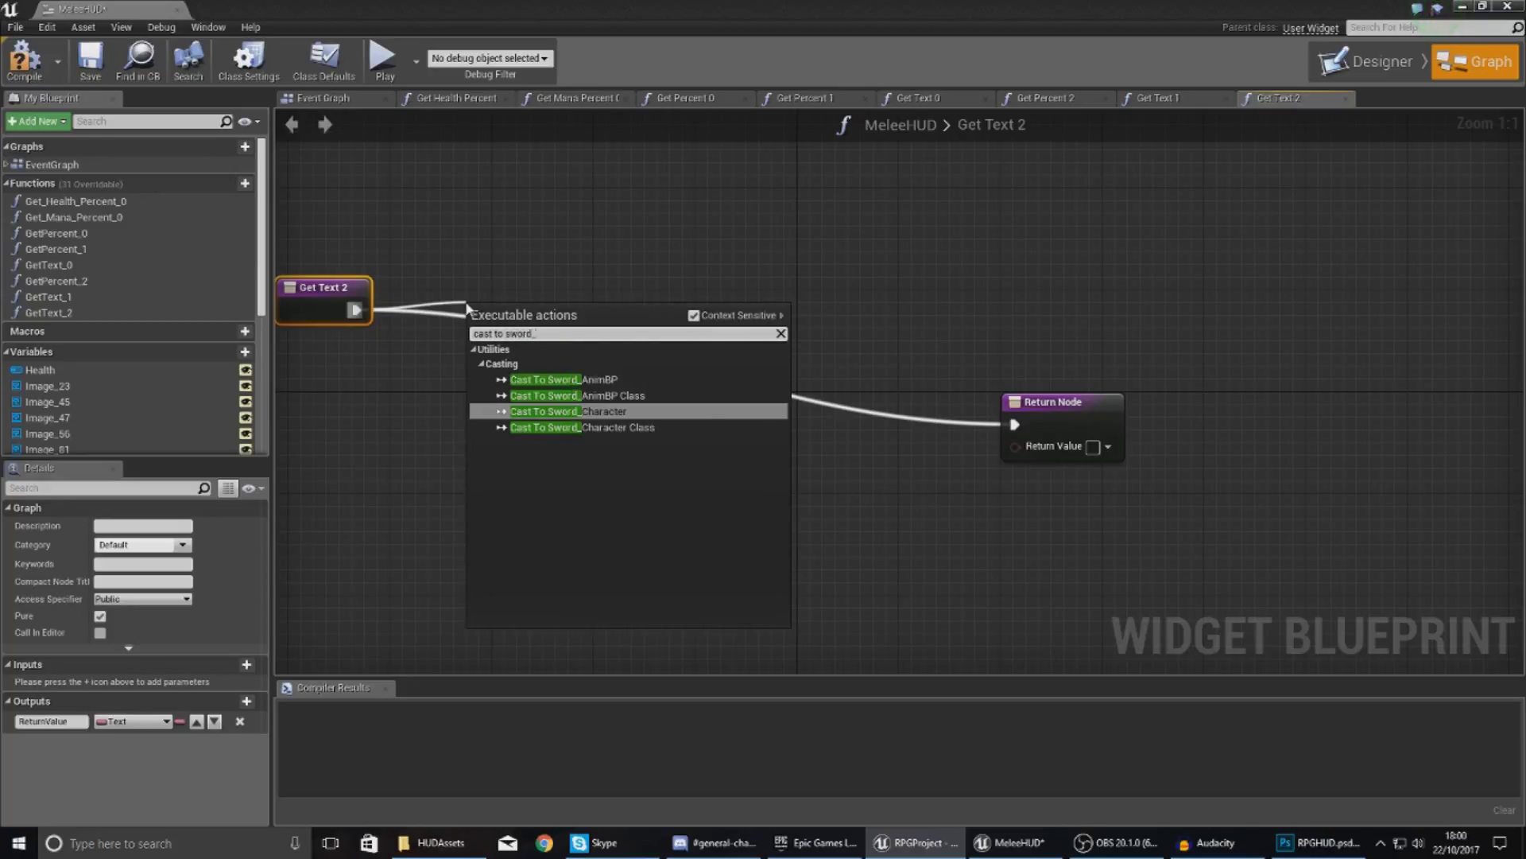
pyautogui.press('Return')
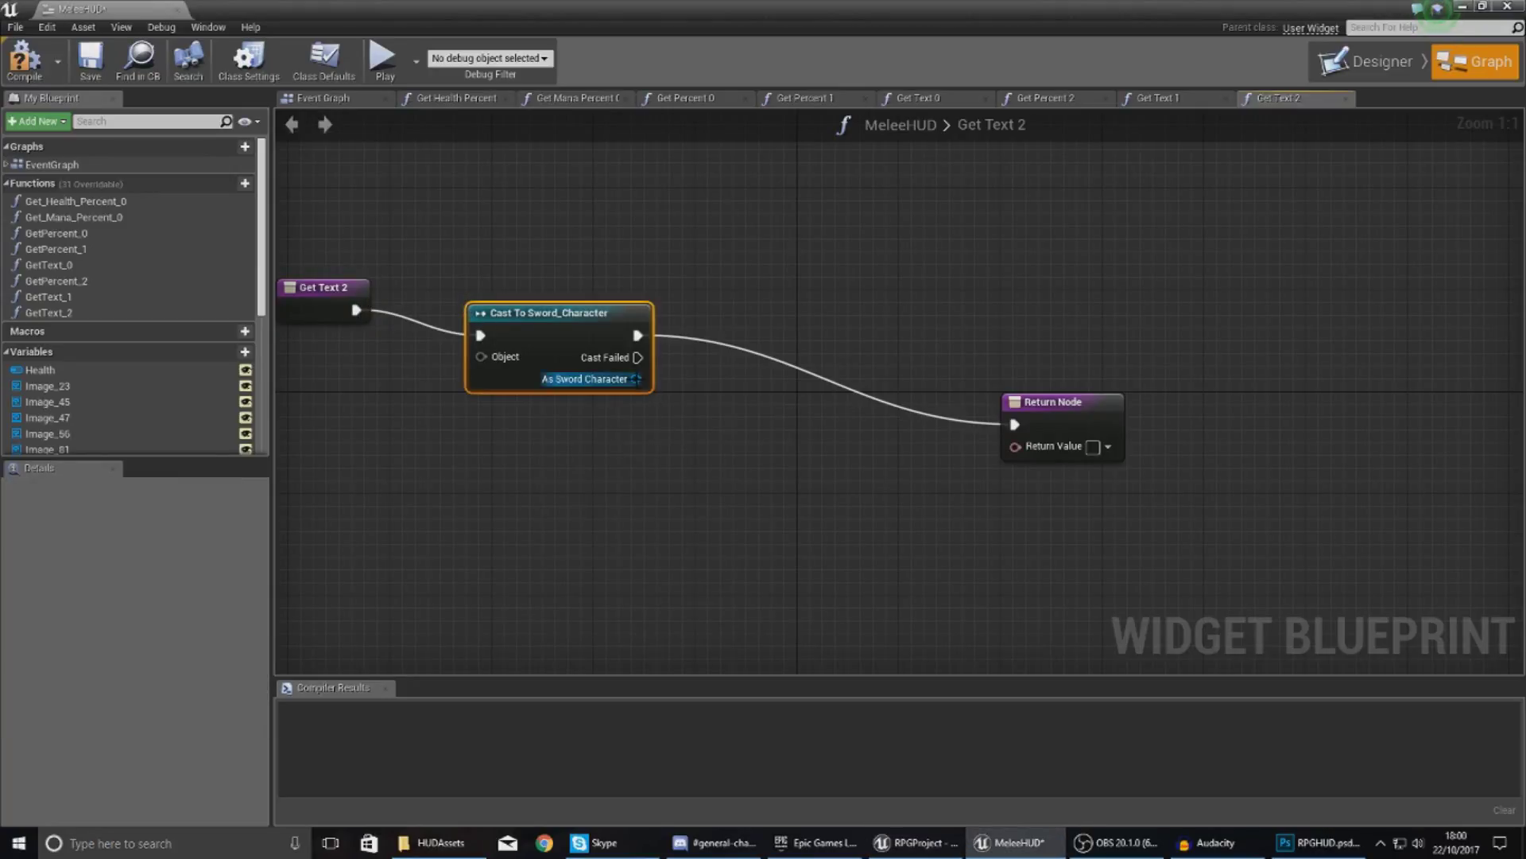
# Step: Feed the cast's Currency through ToText (int) into Return Value, casting from Get Player Character
pyautogui.moveTo(636, 379); pyautogui.dragTo(681, 484)
pyautogui.write('get cu')
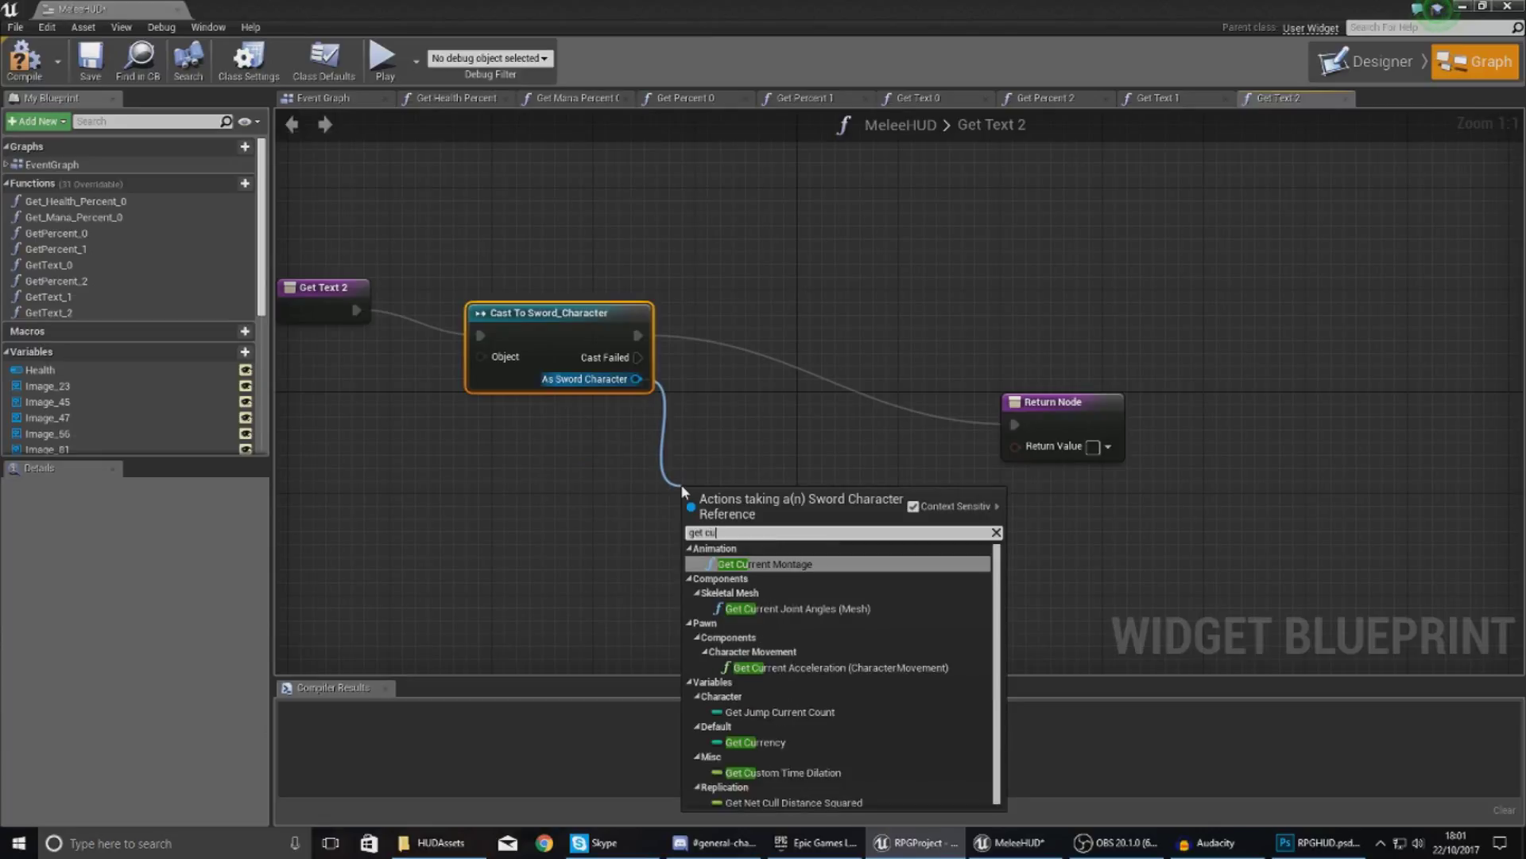
pyautogui.write('rrency')
pyautogui.press('Return')
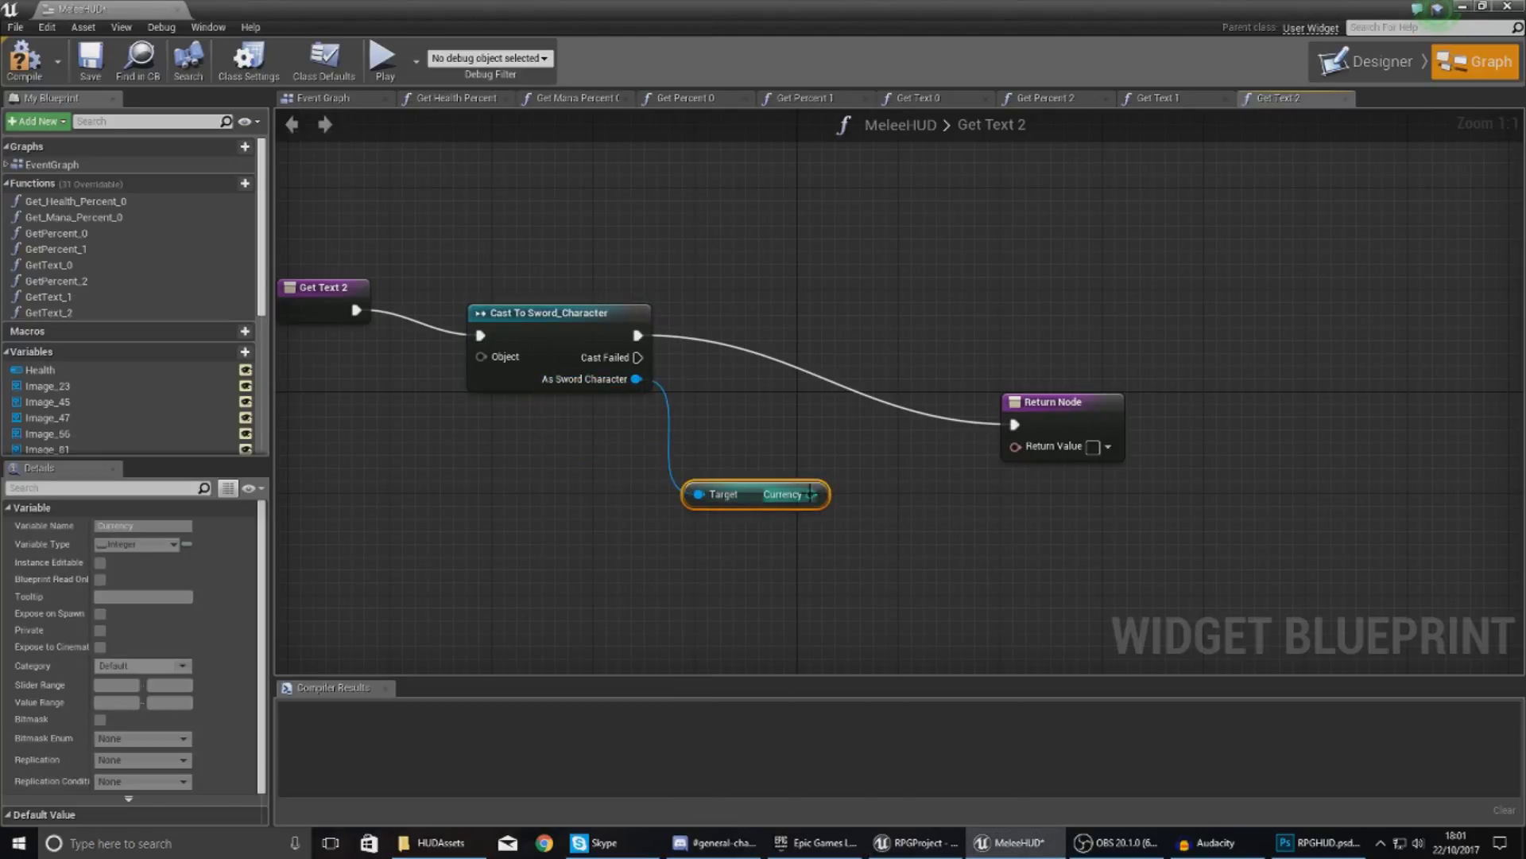
pyautogui.moveTo(811, 493); pyautogui.dragTo(1123, 376)
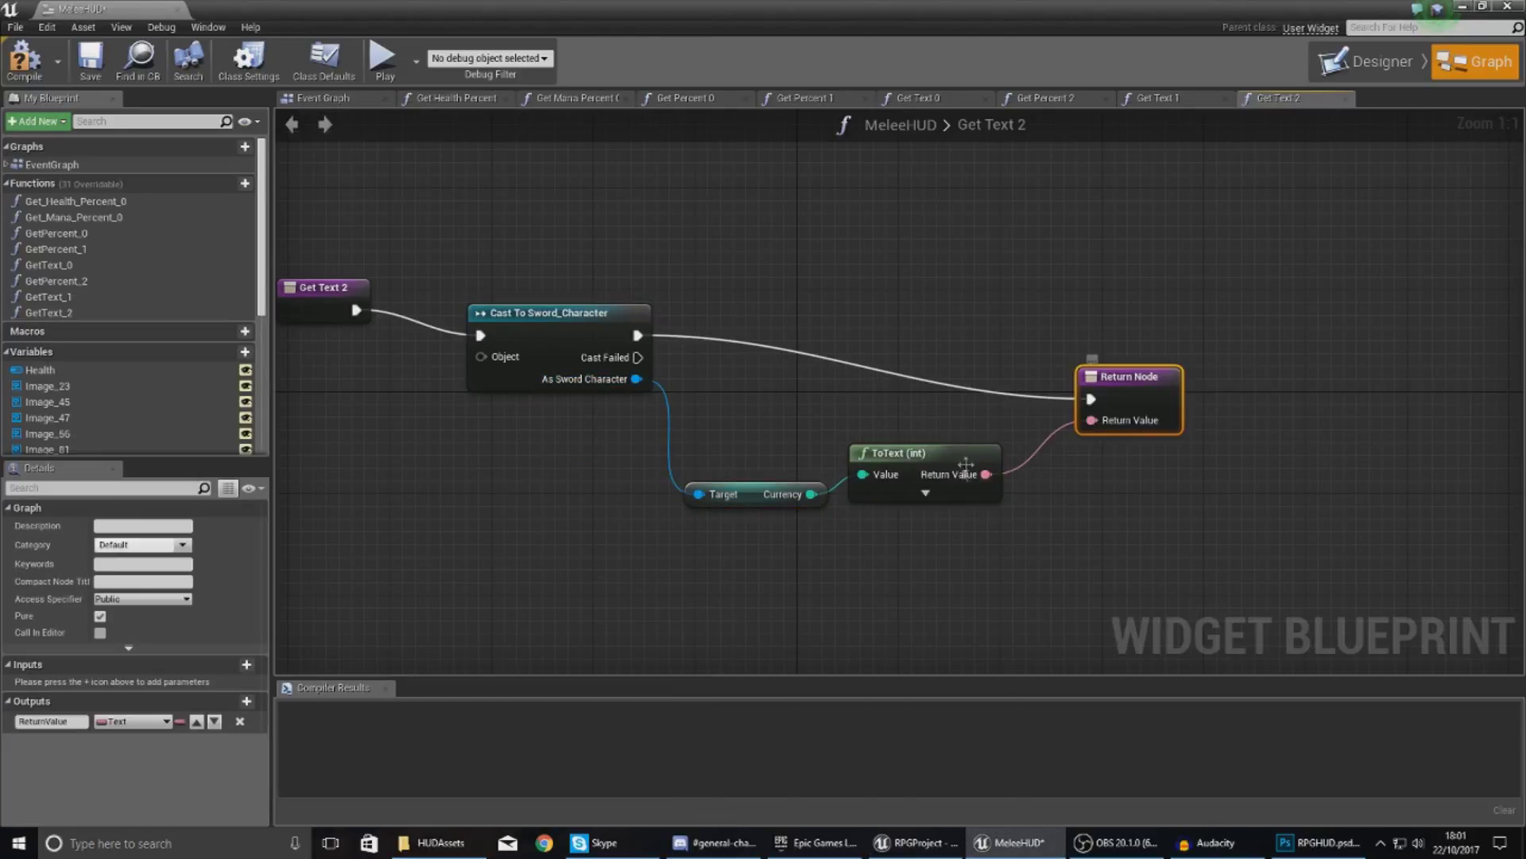
pyautogui.click(925, 493)
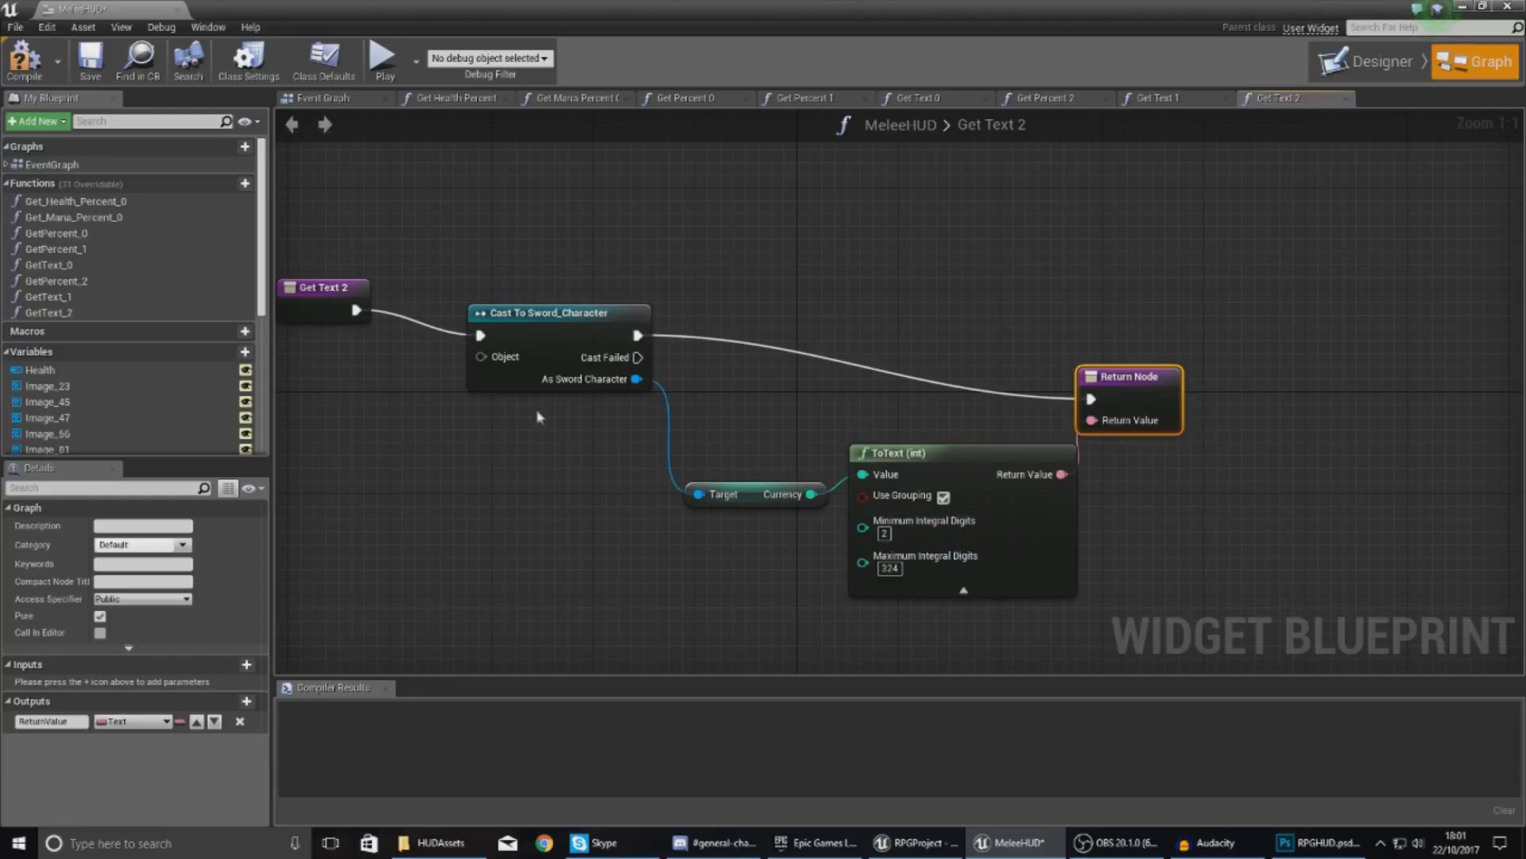
pyautogui.moveTo(497, 365); pyautogui.dragTo(312, 457)
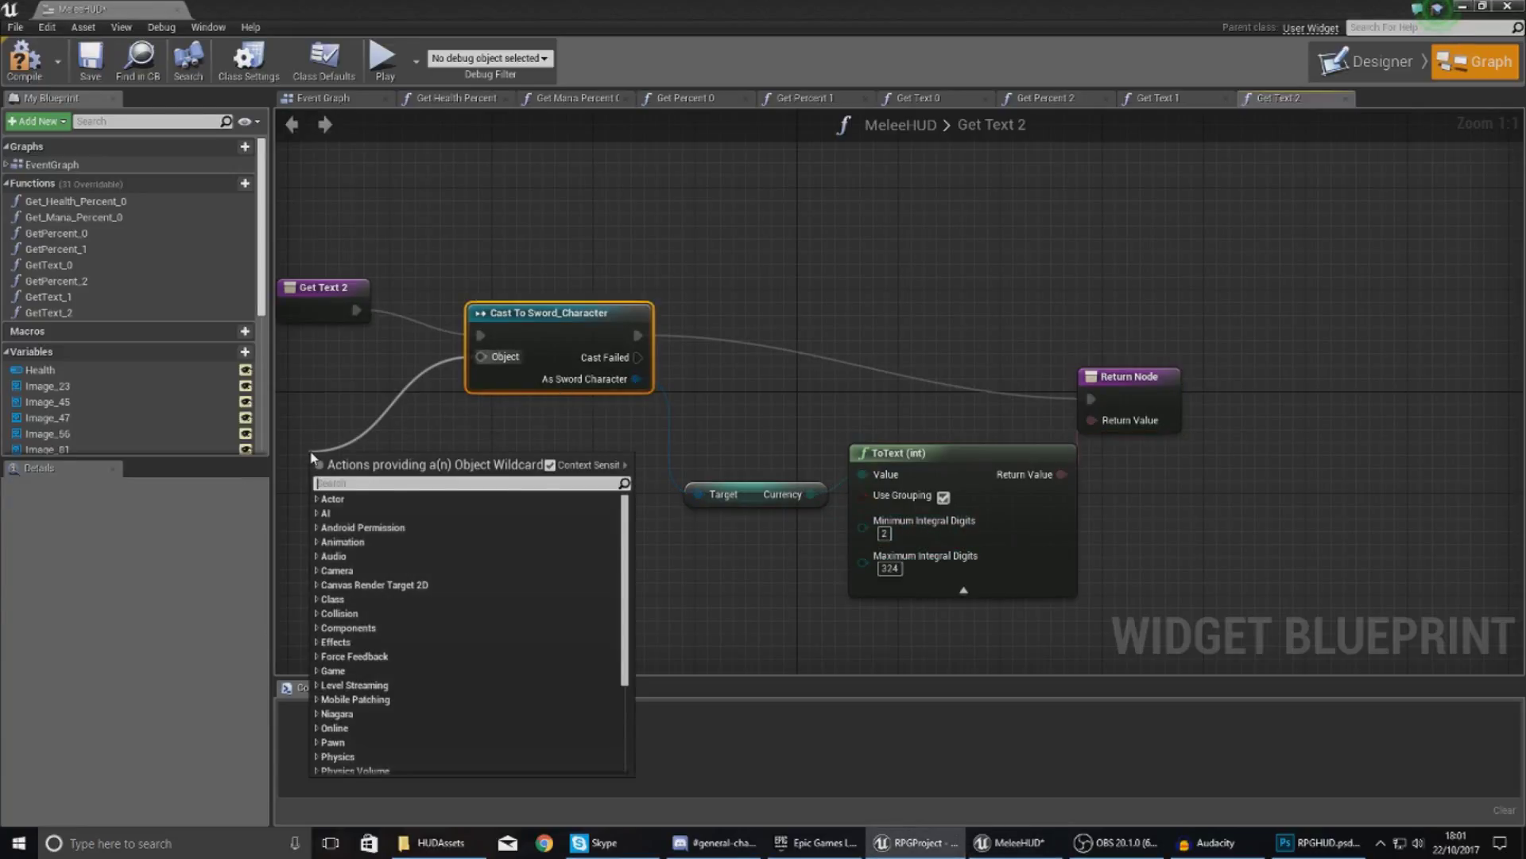
pyautogui.write('get player character')
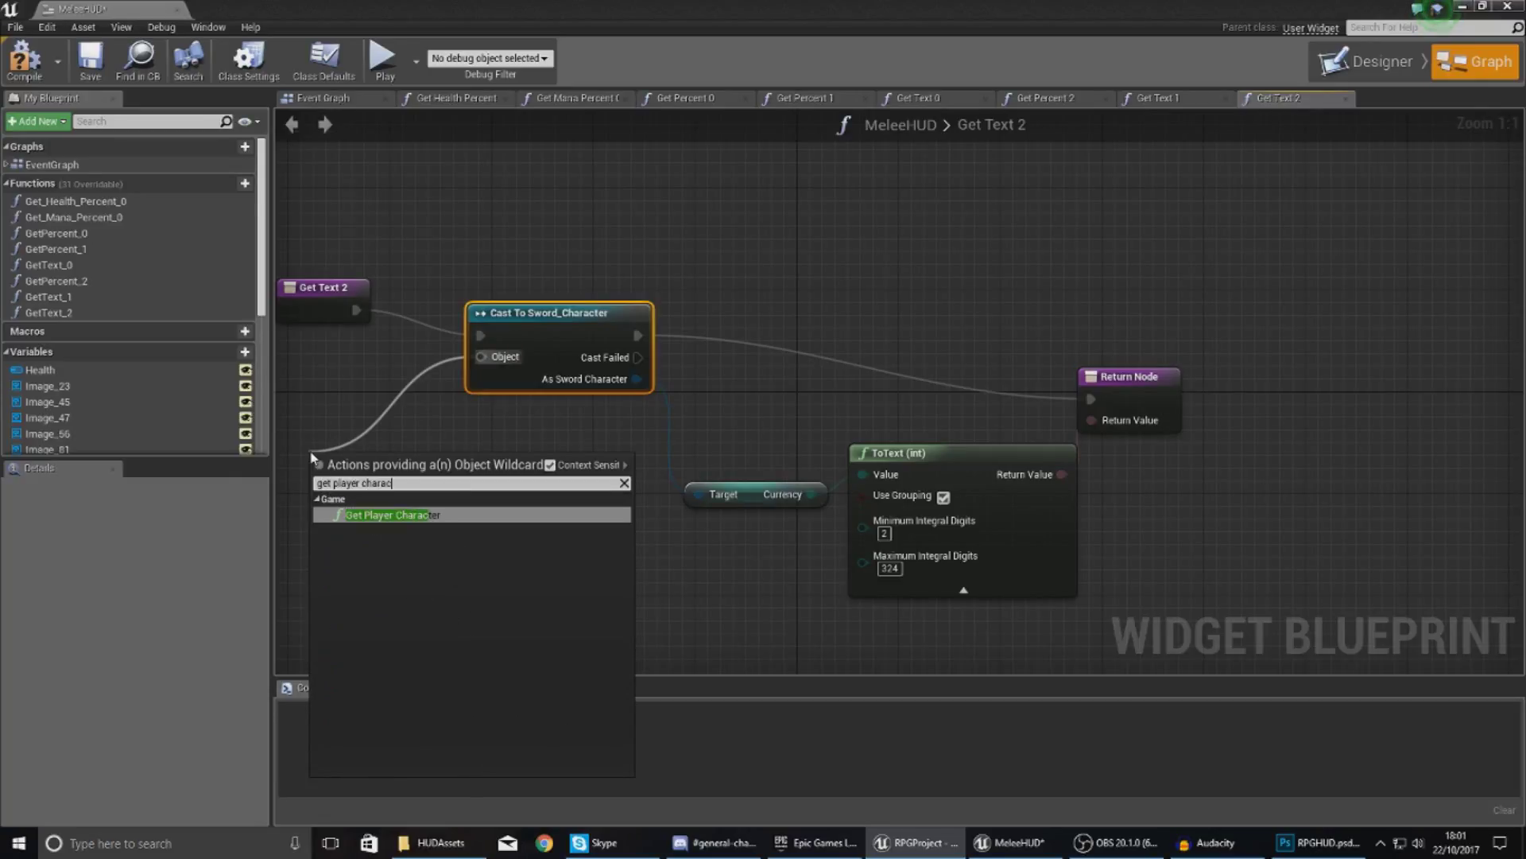
pyautogui.press('Return')
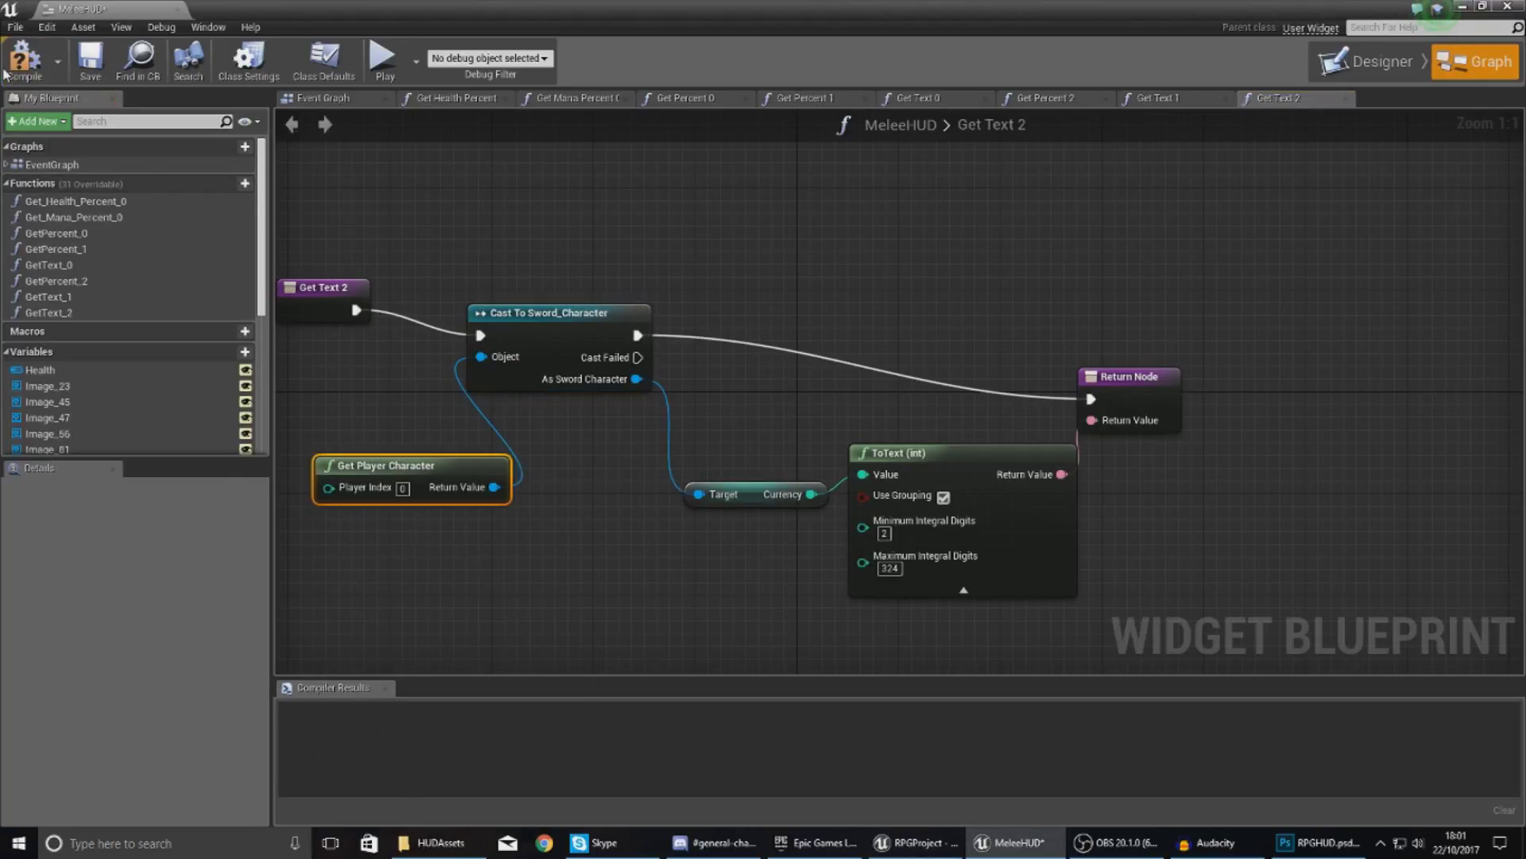
pyautogui.click(1508, 6)
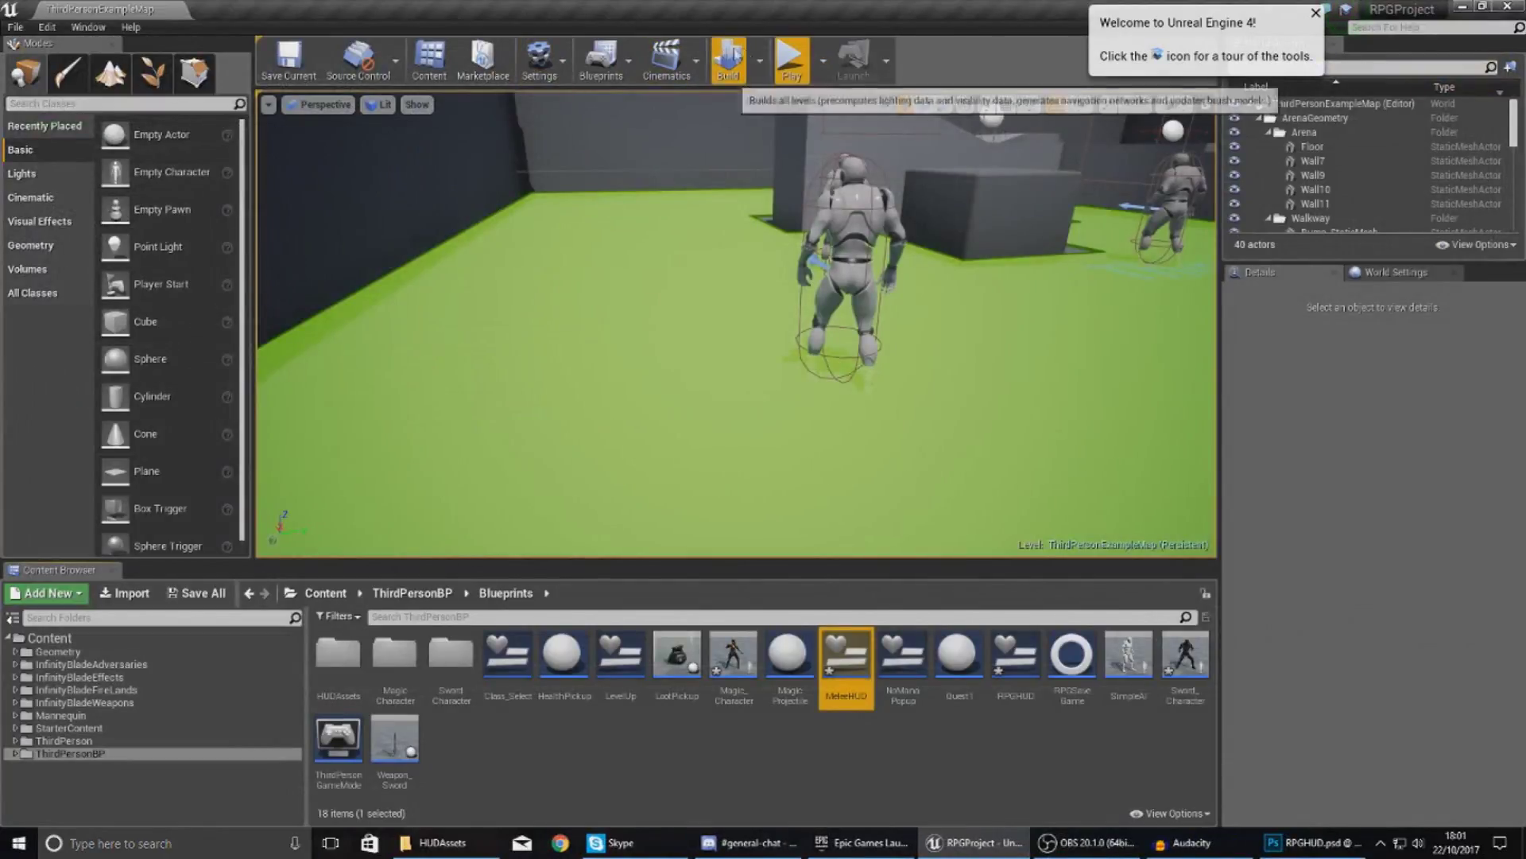
# Step: Test-play as the Sword character to check the bound coin counter
pyautogui.click(782, 64)
pyautogui.click(409, 279)
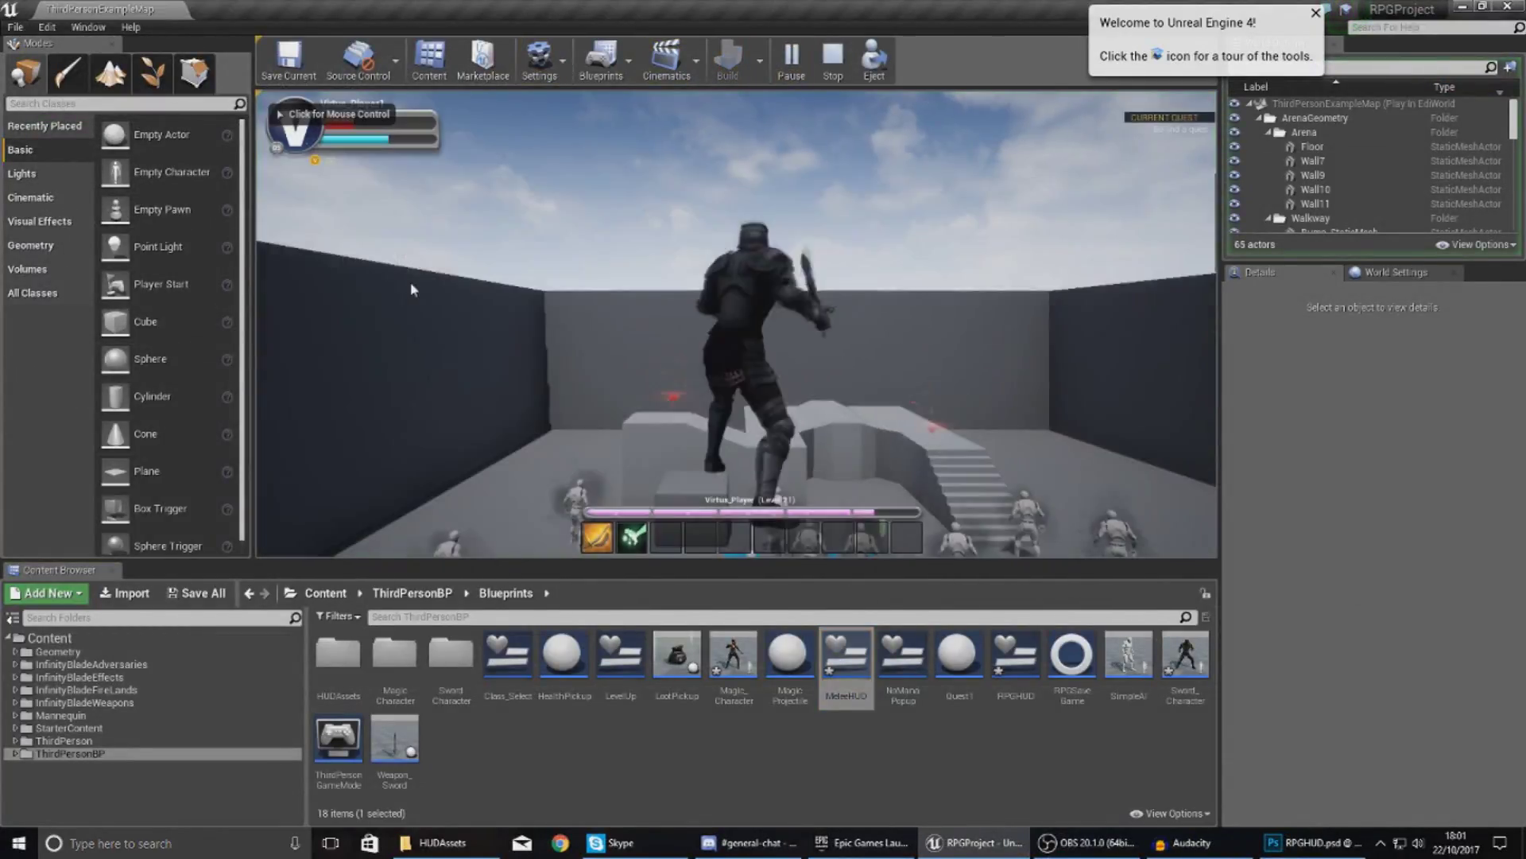
pyautogui.press('w')
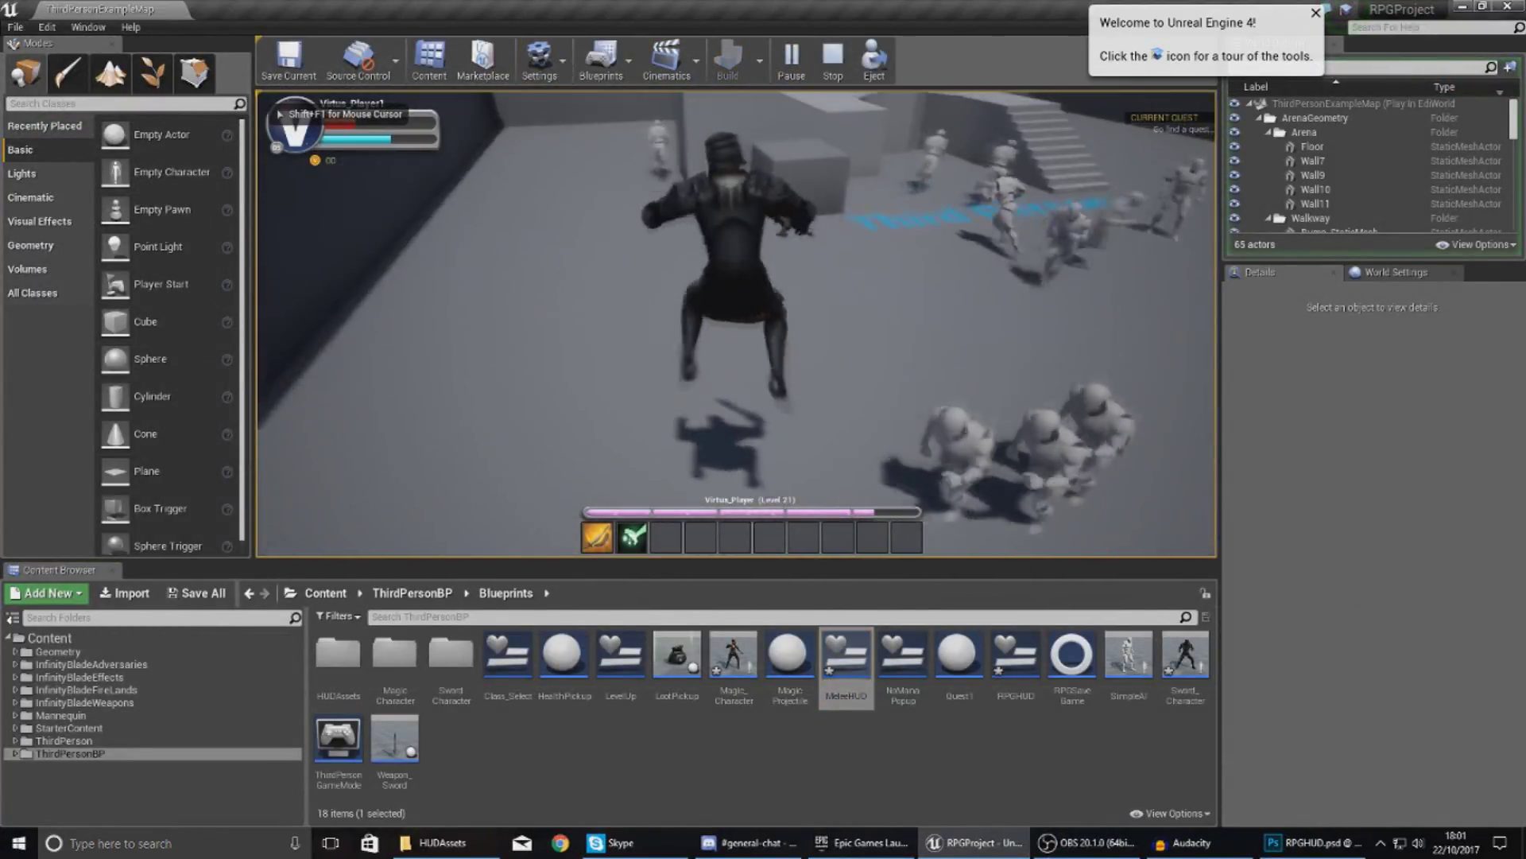
pyautogui.press('Escape')
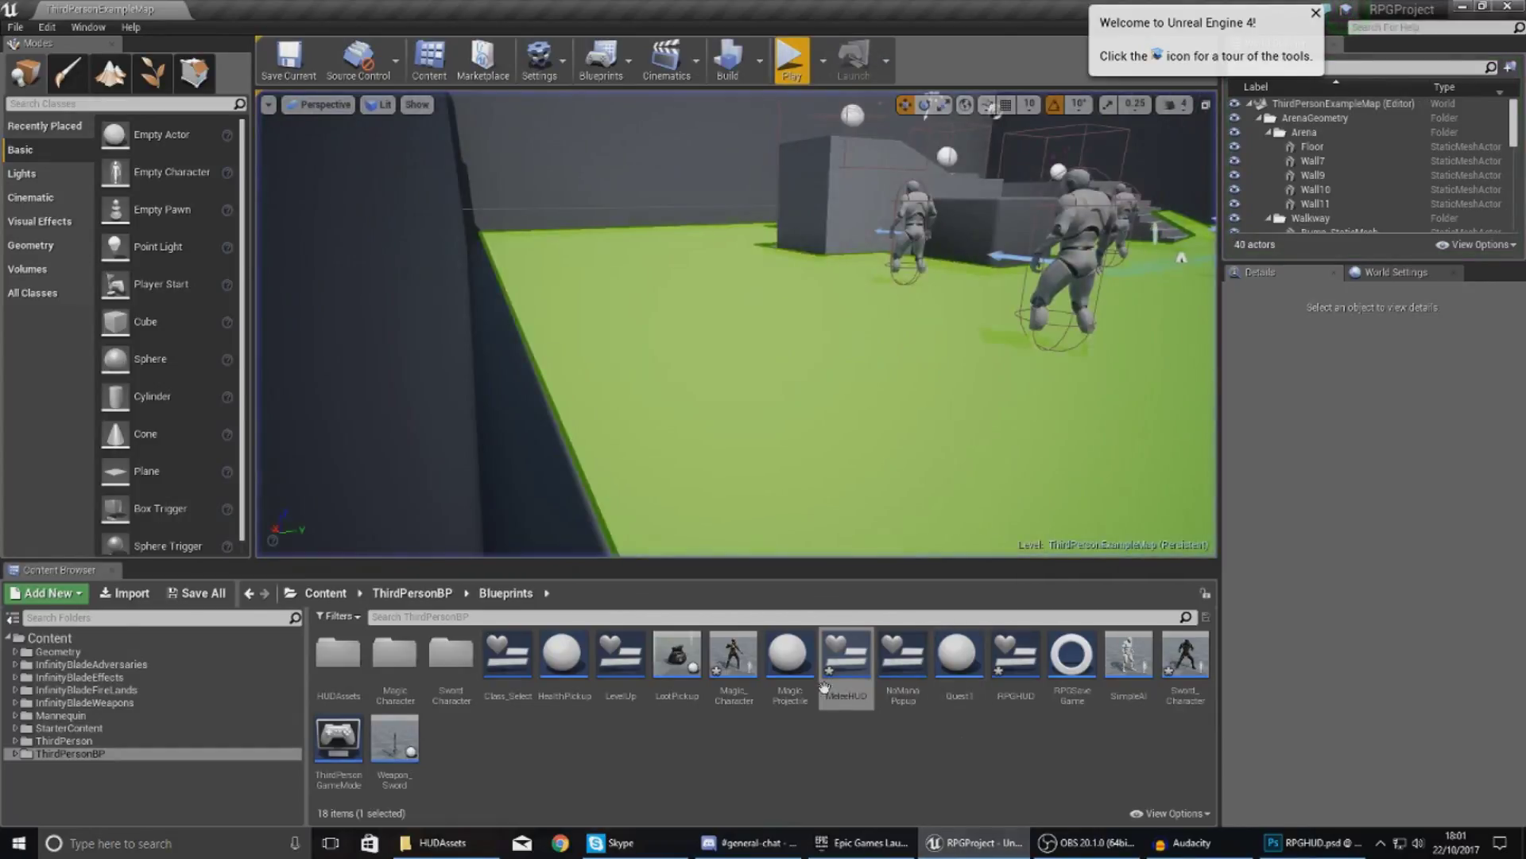
# Step: Set MeleeHUD's ToText Minimum Integral Digits to 3 and compile
pyautogui.doubleClick(844, 691)
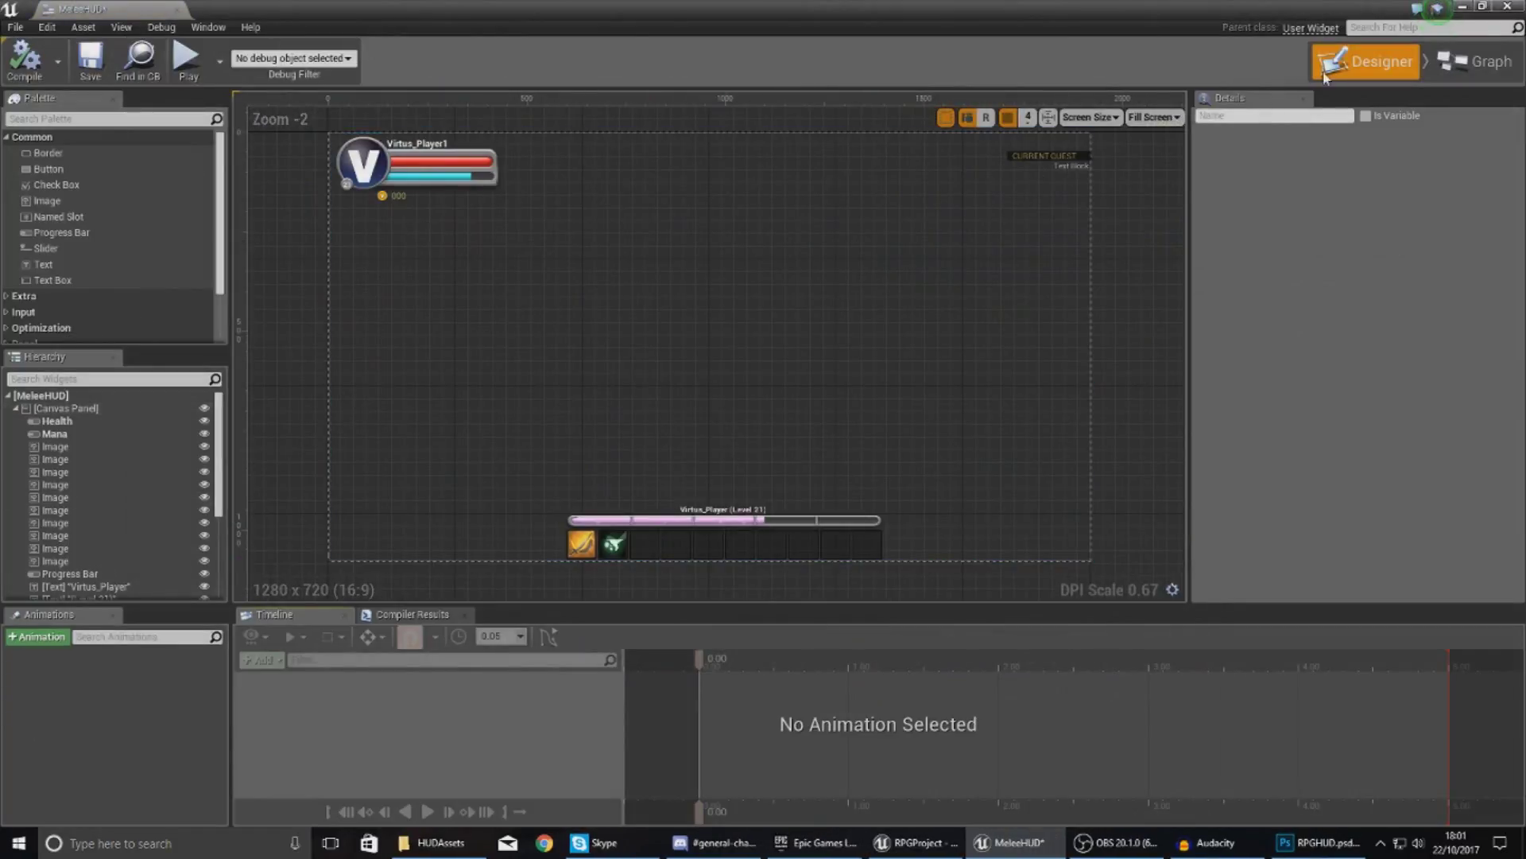
pyautogui.click(1475, 67)
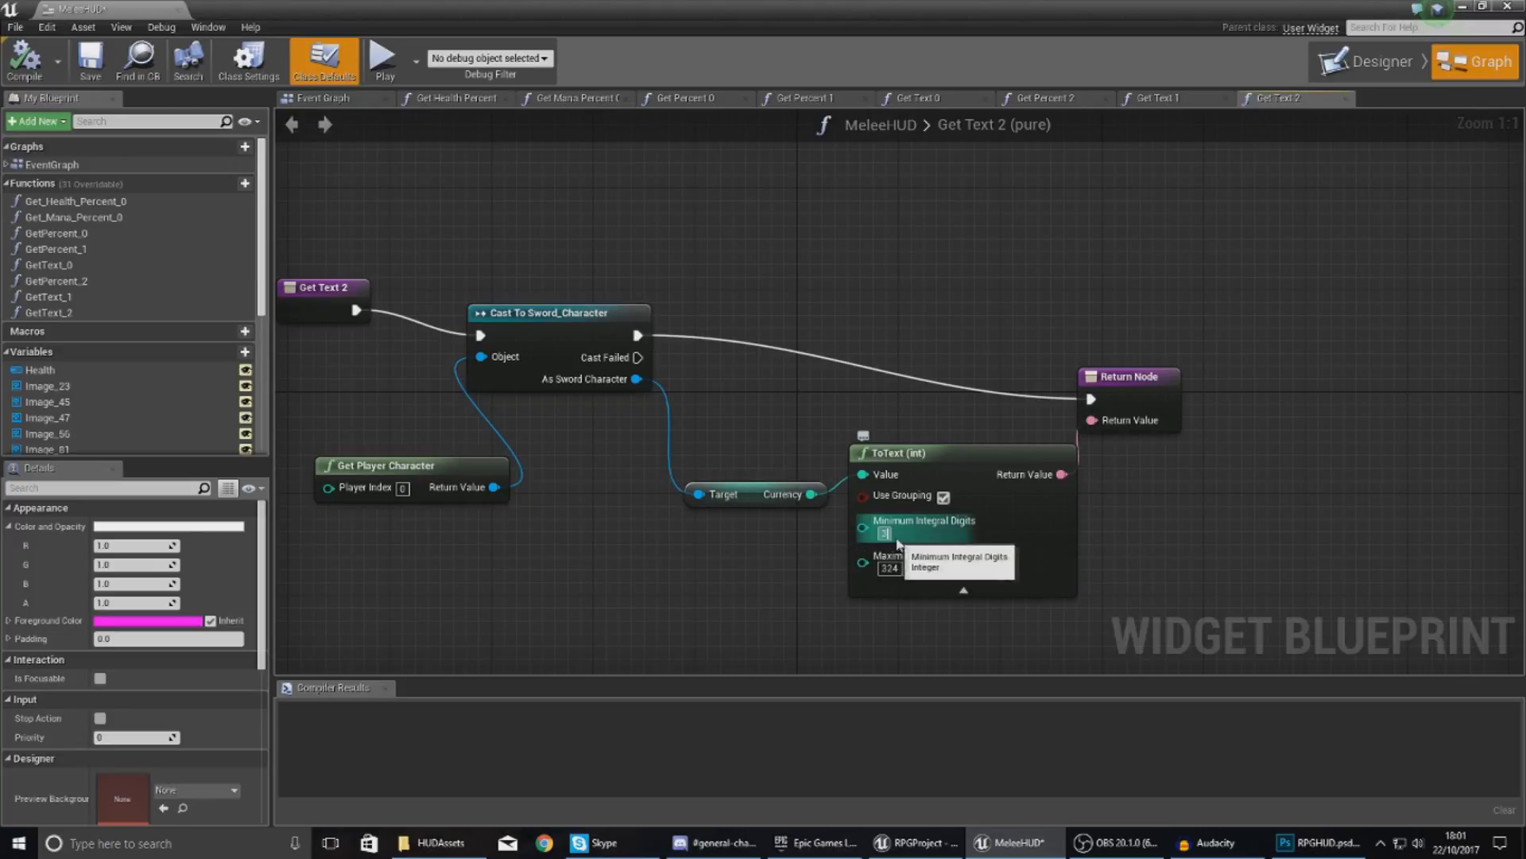
pyautogui.click(557, 258)
pyautogui.click(25, 58)
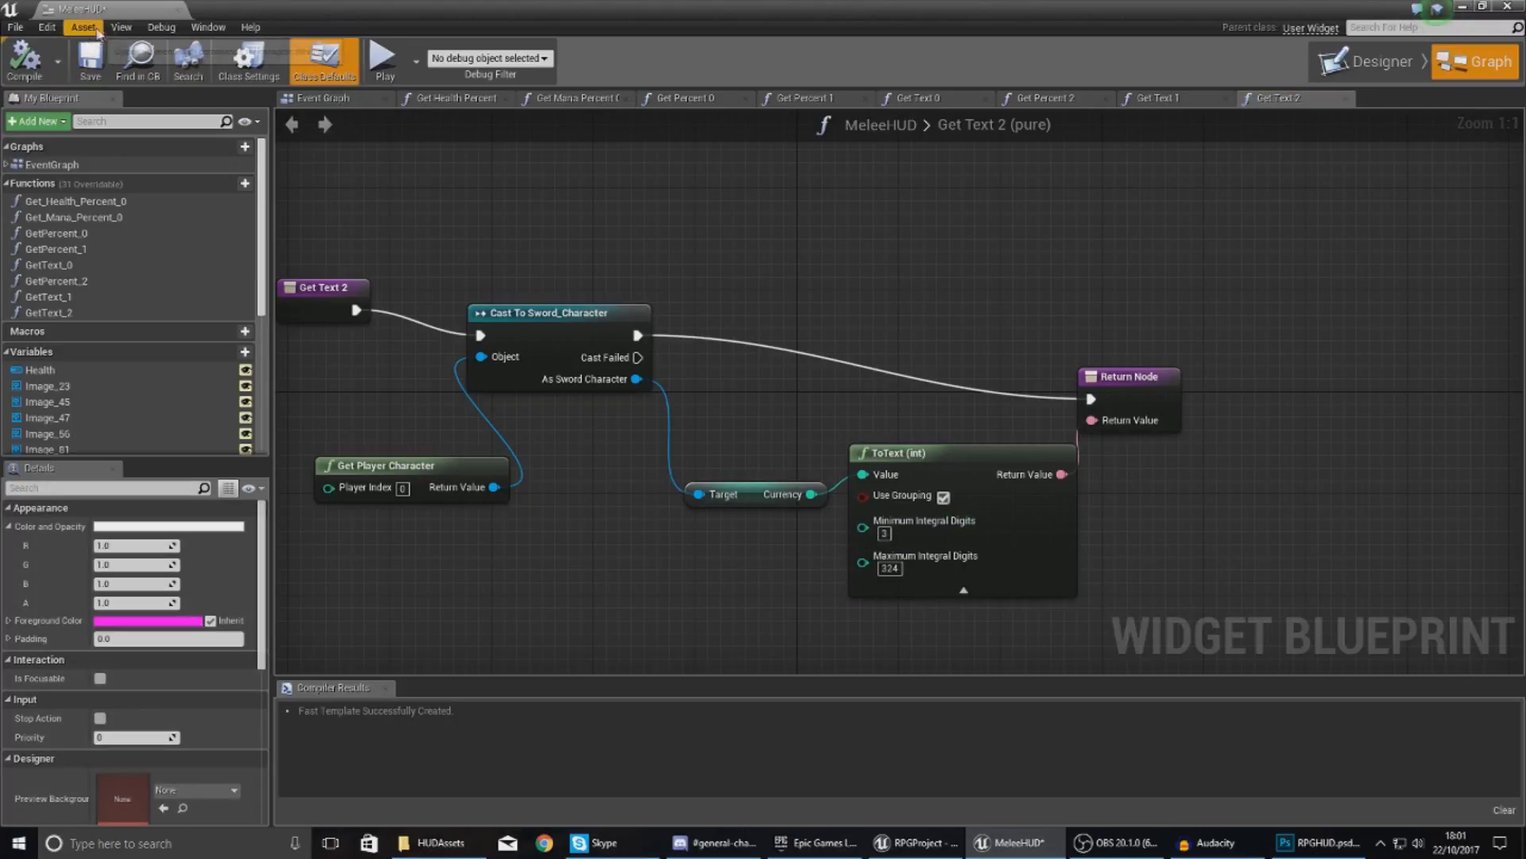
# Step: Return to an overhead view of the arena and postpone the pending autosave
pyautogui.click(178, 10)
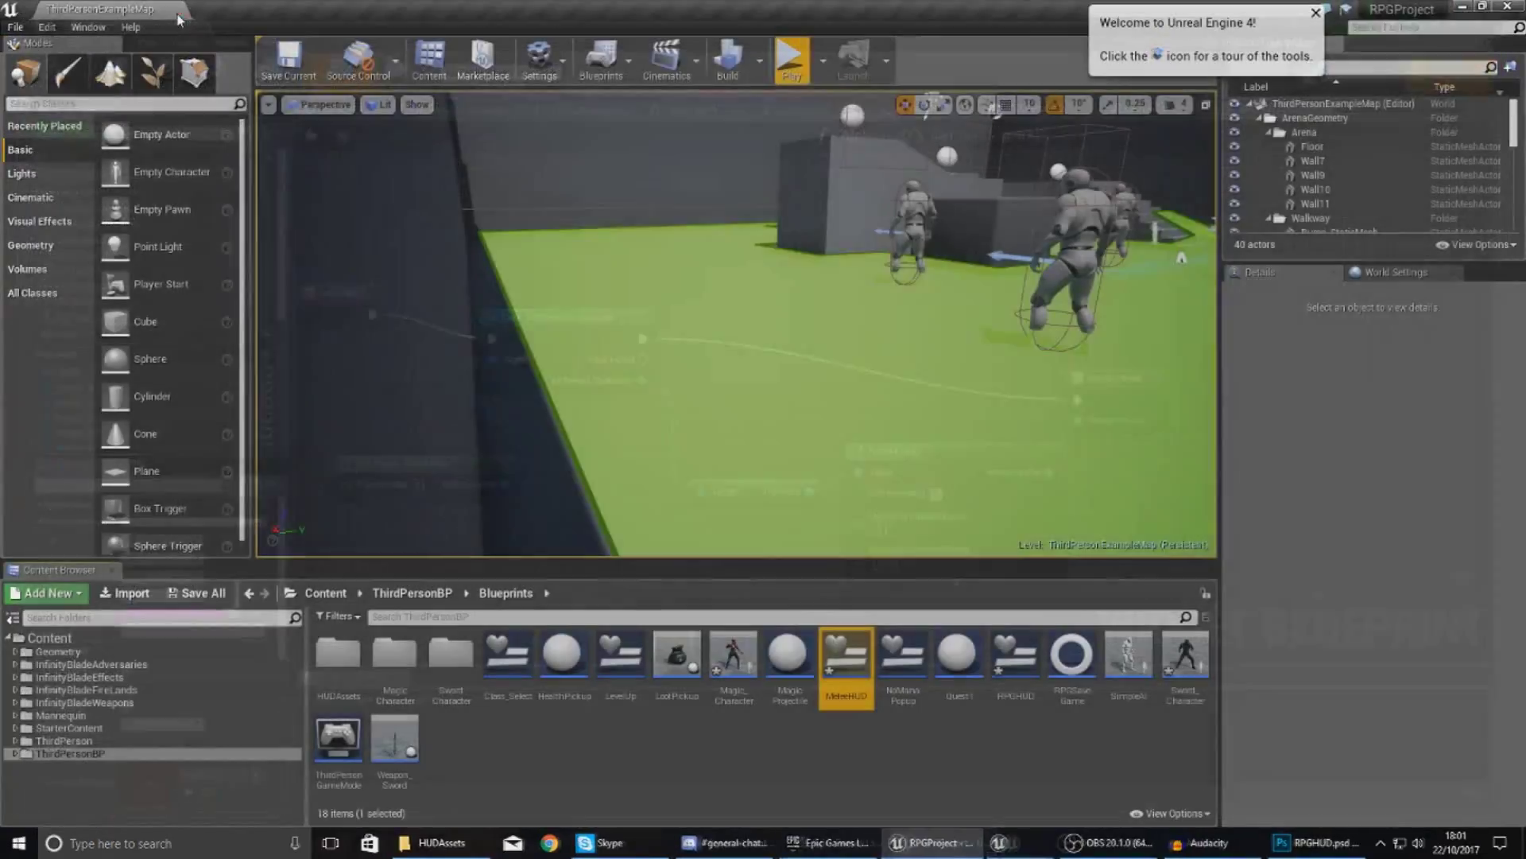
pyautogui.moveTo(692, 422); pyautogui.dragTo(688, 457)
pyautogui.moveTo(688, 457); pyautogui.dragTo(693, 427, button='right')
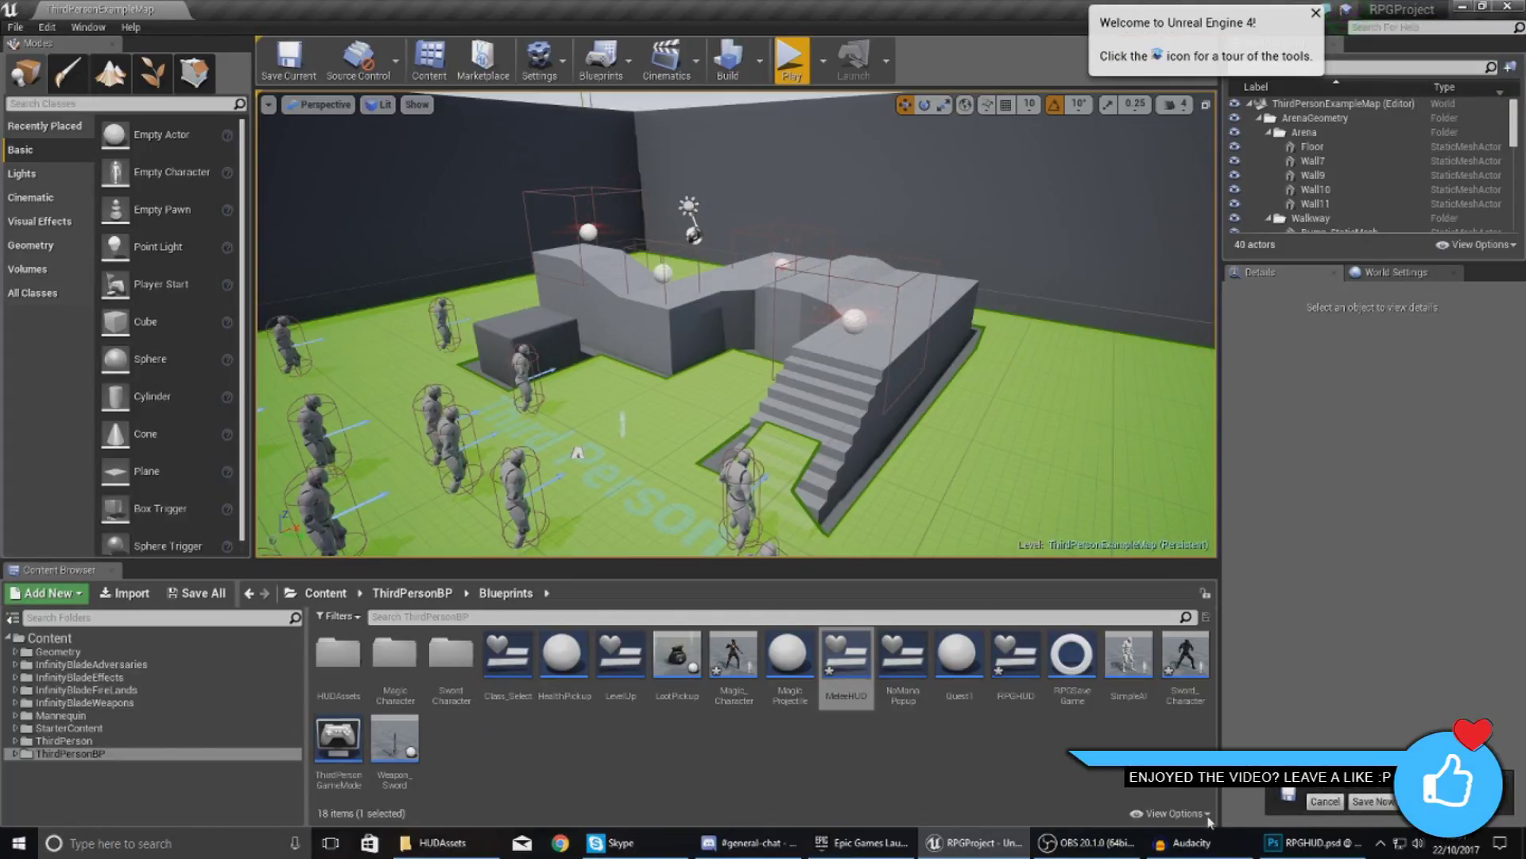
pyautogui.click(1333, 803)
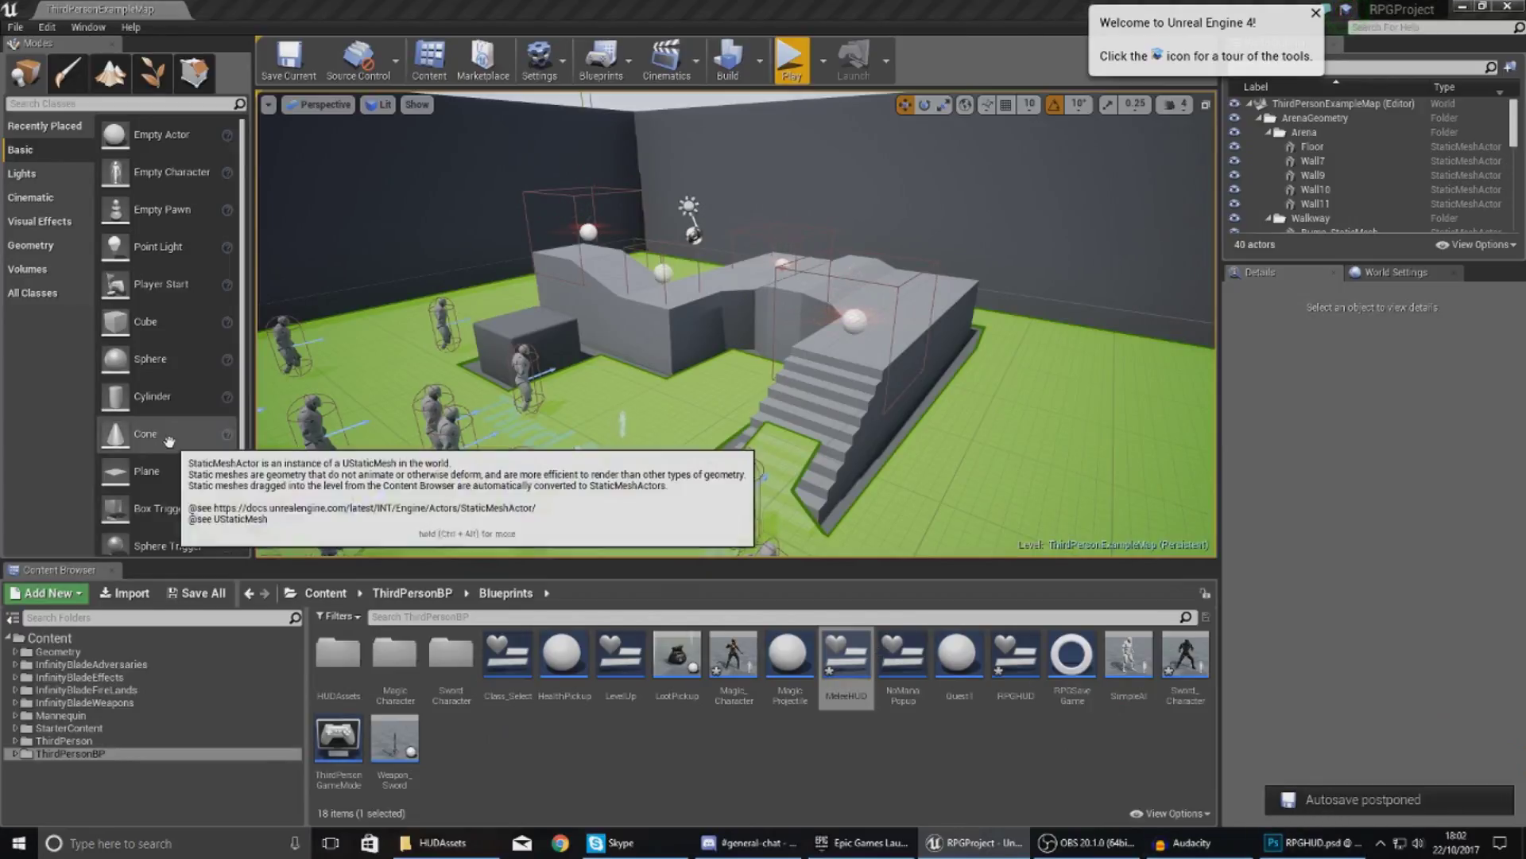